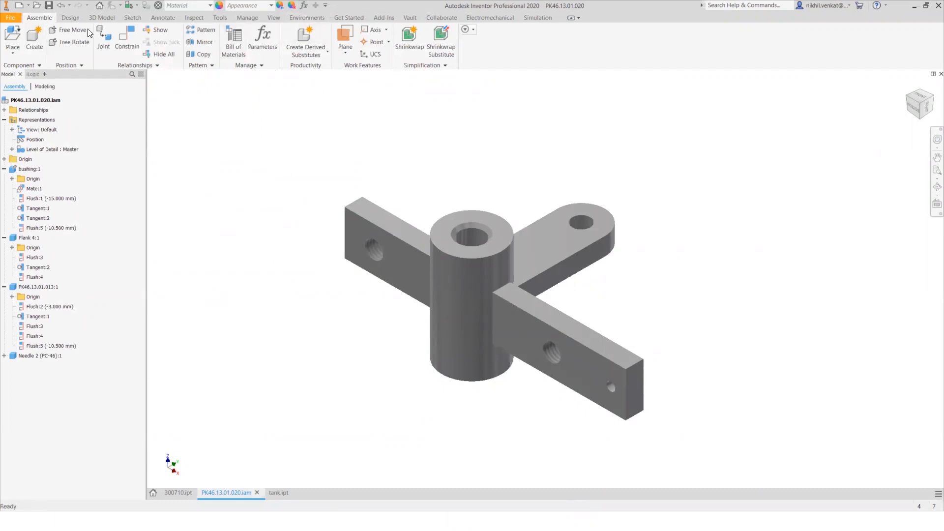
Start the Autodesk Inventor Nastran environment for the assembly and check its component list
{"action": "left_click", "coordinate": [307, 18]}
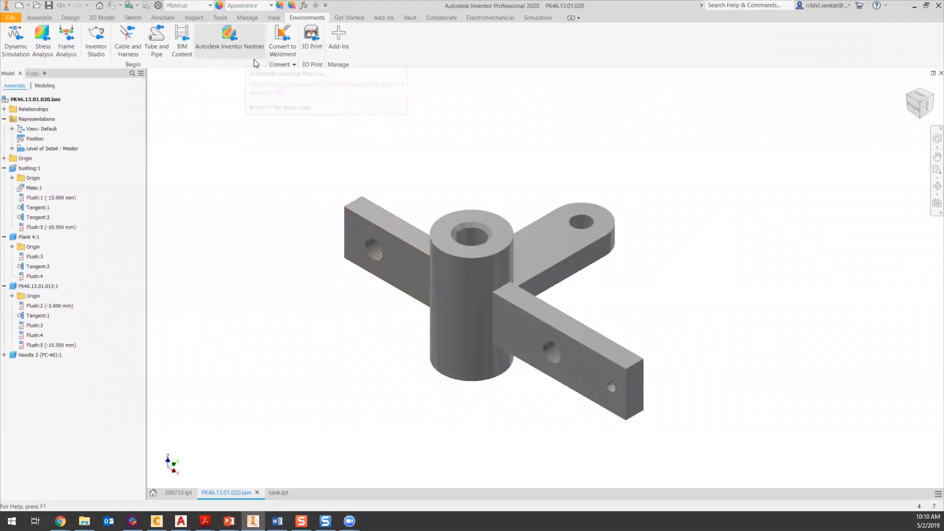
{"action": "left_click", "coordinate": [251, 38]}
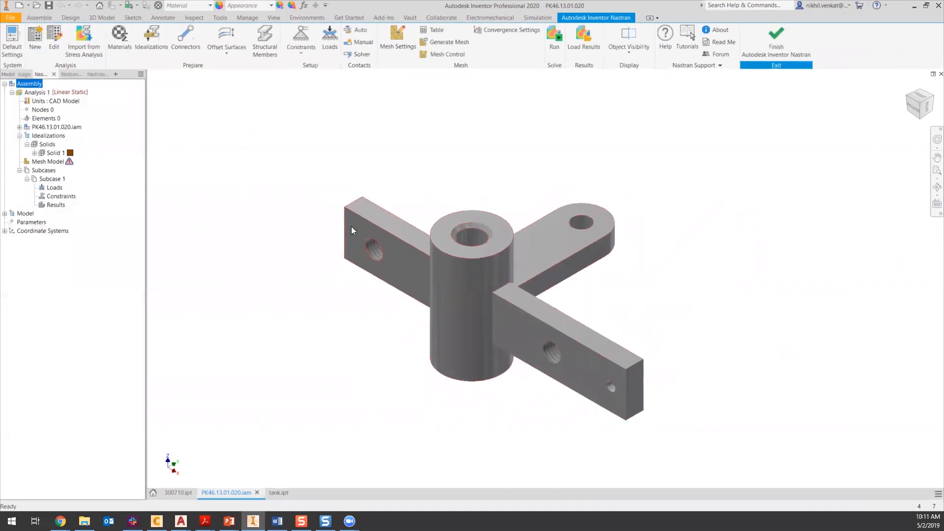
{"action": "left_click", "coordinate": [11, 75]}
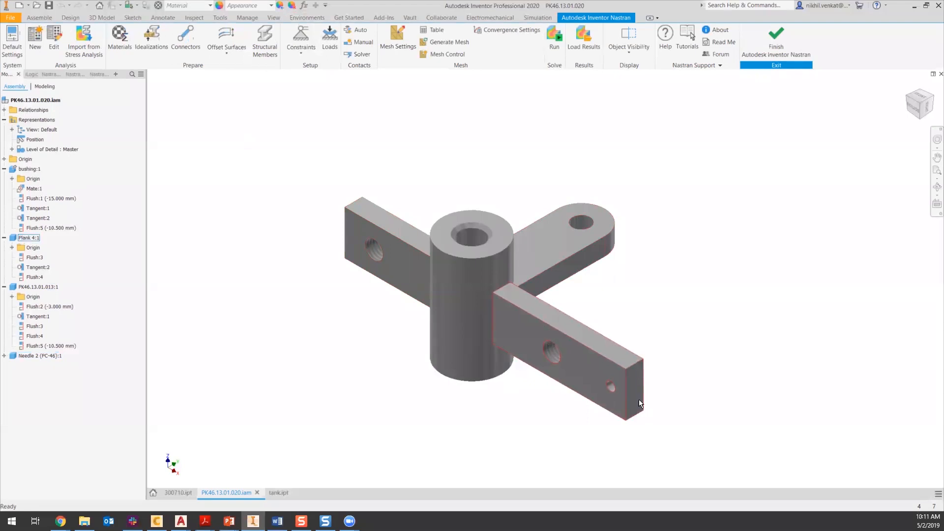
{"action": "left_click", "coordinate": [51, 74]}
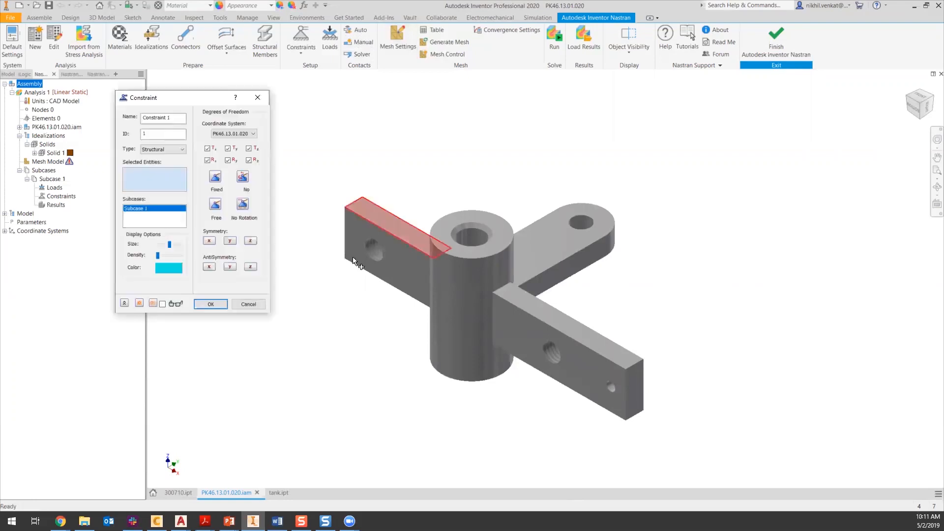
Add a structural constraint with all degrees of freedom fixed on the large hole faces of the two side arms
{"action": "left_click", "coordinate": [375, 246]}
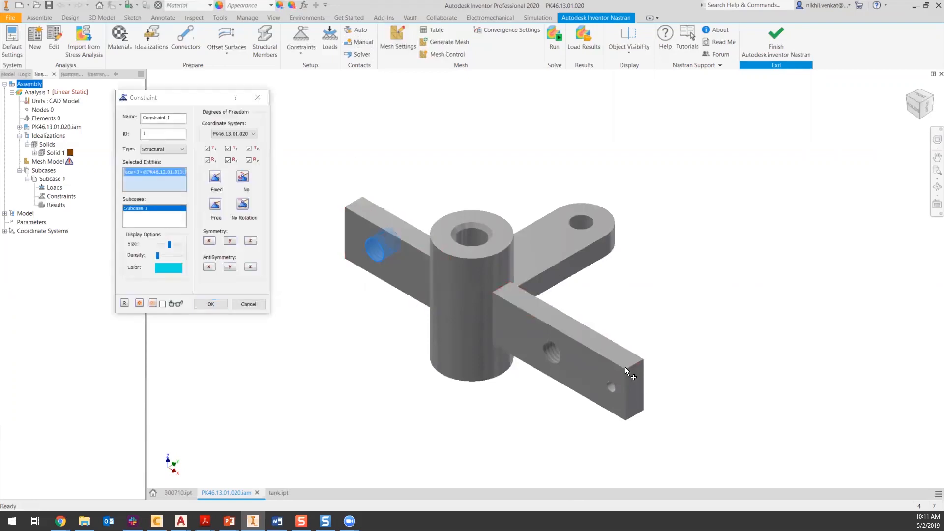
{"action": "left_click", "coordinate": [553, 352]}
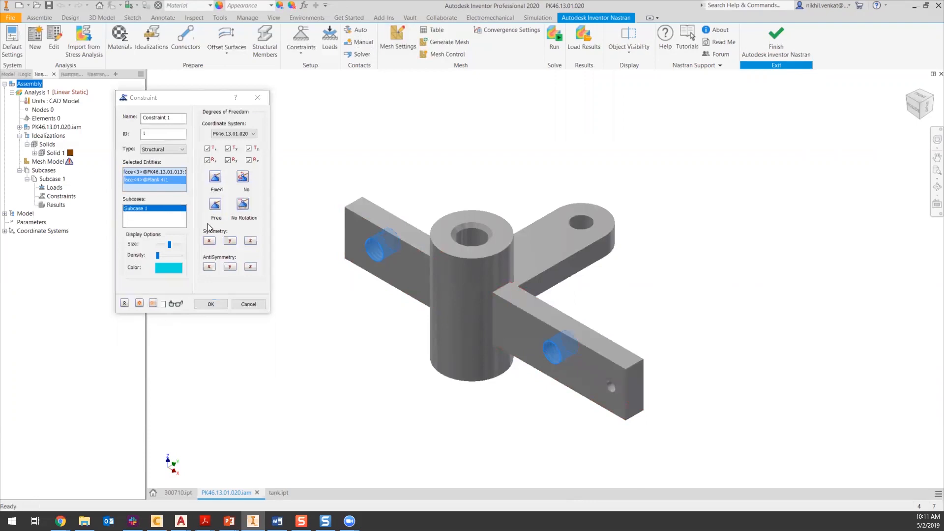
{"action": "left_click", "coordinate": [212, 304]}
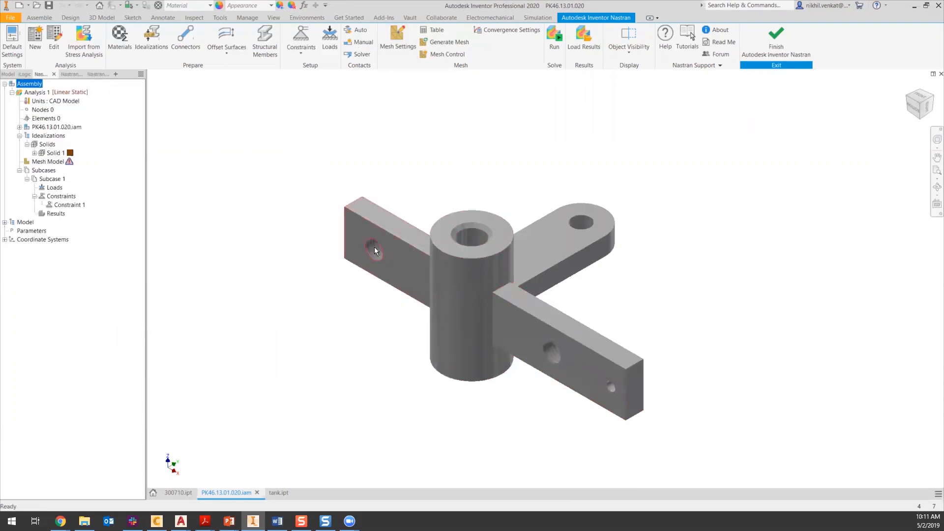
Add a second structural constraint on the bushing's bottom face, clearing the Tx, Ty and Tz translations
{"action": "left_click", "coordinate": [295, 38]}
{"action": "middle_click_drag", "start_coordinate": [390, 411], "coordinate": [402, 354], "text": "shift"}
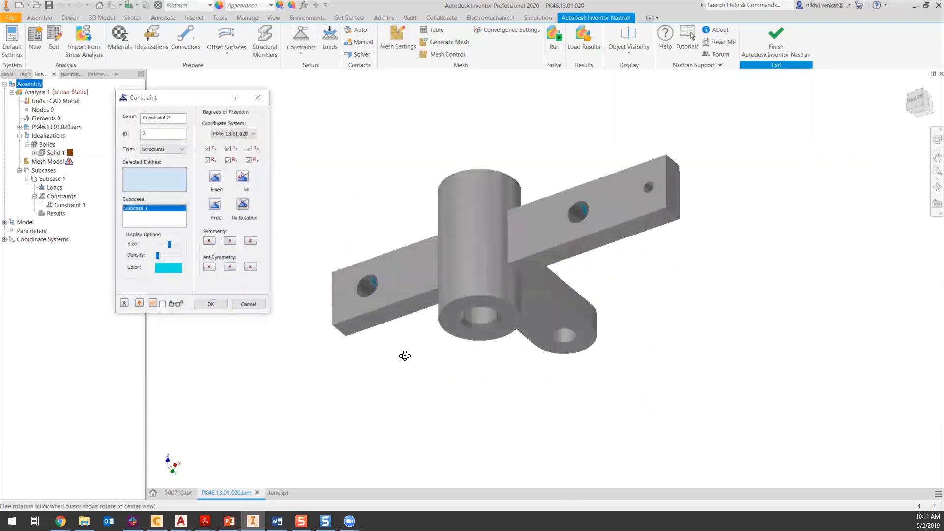
{"action": "left_click", "coordinate": [450, 318]}
{"action": "middle_click_drag", "start_coordinate": [547, 400], "coordinate": [527, 392], "text": "shift"}
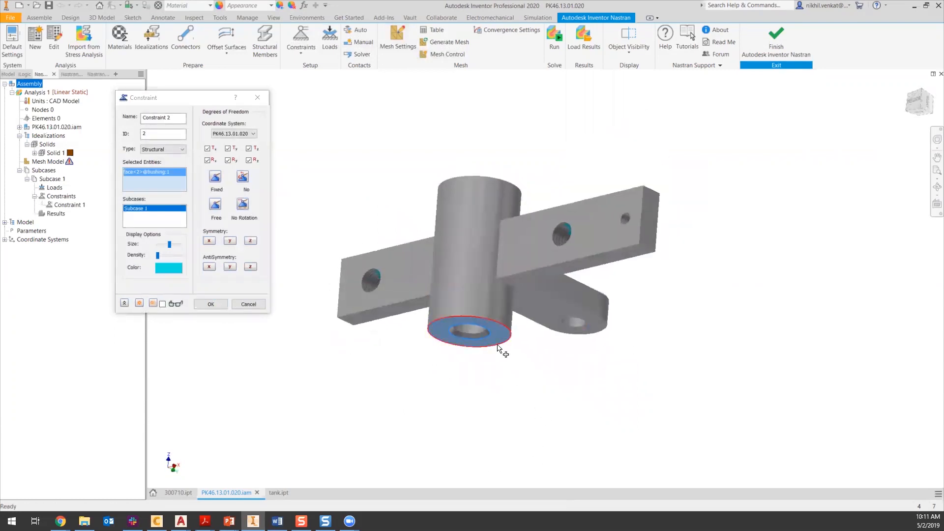
{"action": "middle_click_drag", "start_coordinate": [507, 350], "coordinate": [546, 393], "text": "shift"}
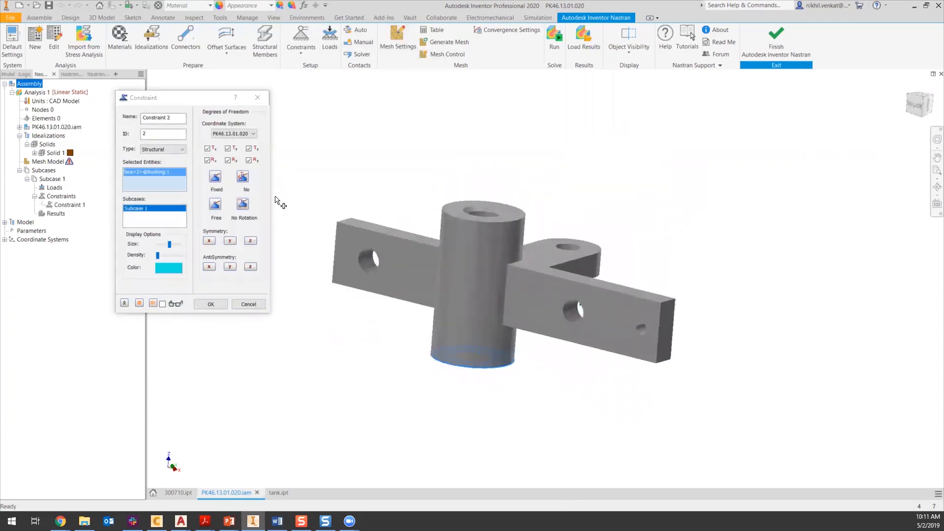
{"action": "left_click", "coordinate": [207, 149]}
{"action": "left_click", "coordinate": [228, 148]}
{"action": "left_click", "coordinate": [248, 149]}
{"action": "left_click", "coordinate": [211, 304]}
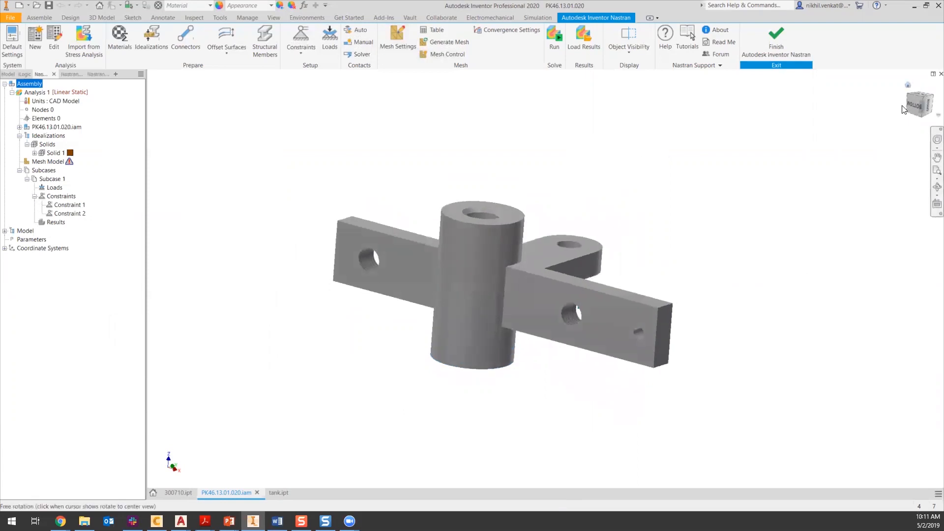
{"action": "left_click", "coordinate": [330, 36]}
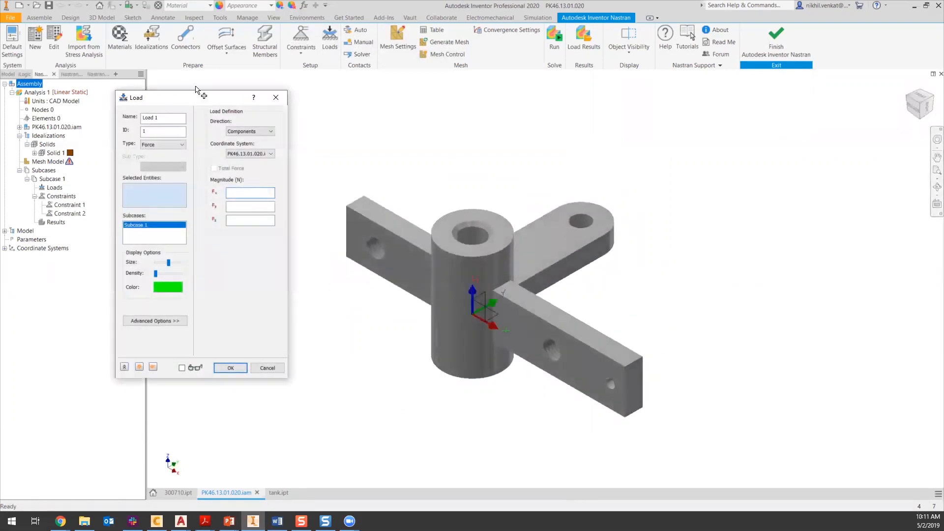
{"action": "left_click_drag", "start_coordinate": [196, 89], "coordinate": [273, 40]}
{"action": "left_click", "coordinate": [249, 96]}
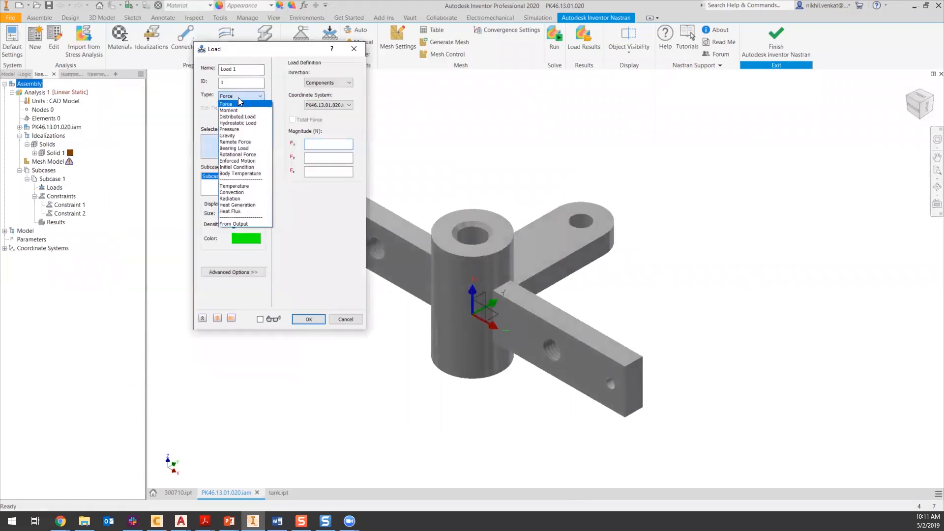
{"action": "left_click", "coordinate": [237, 98]}
{"action": "left_click", "coordinate": [215, 101]}
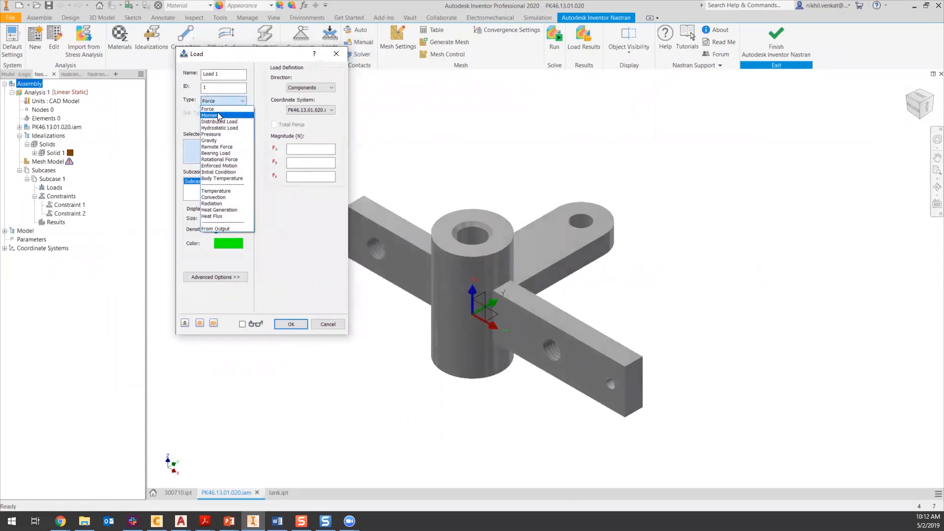
{"action": "left_click", "coordinate": [217, 116]}
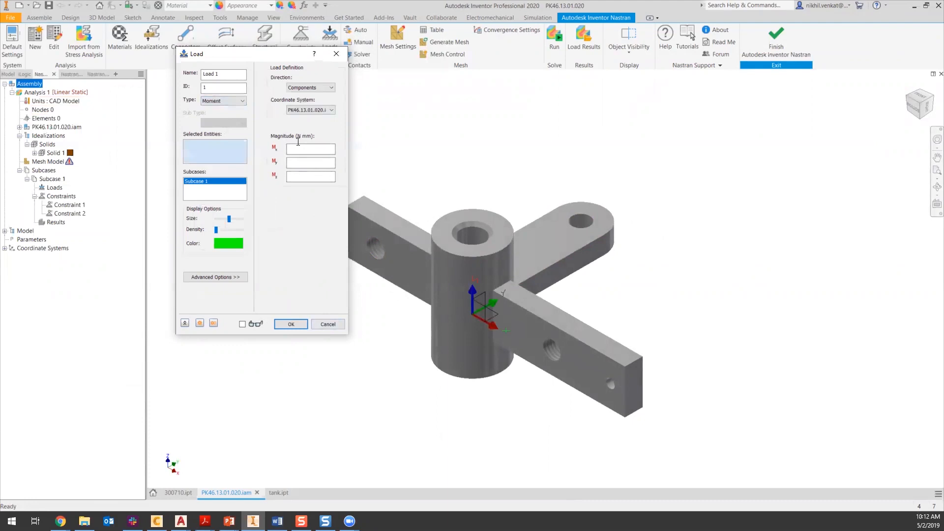
{"action": "left_click", "coordinate": [334, 326]}
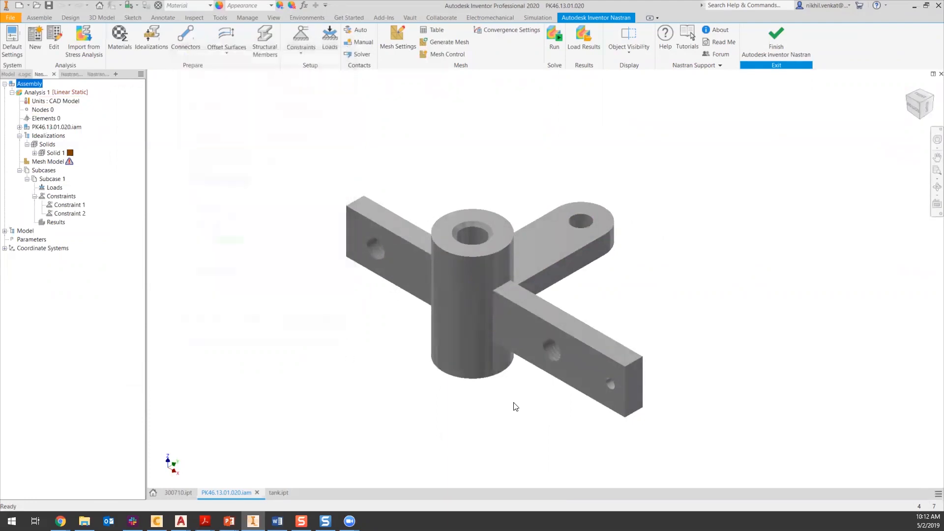
Change the analysis unit system to English
{"action": "right_click", "coordinate": [39, 101]}
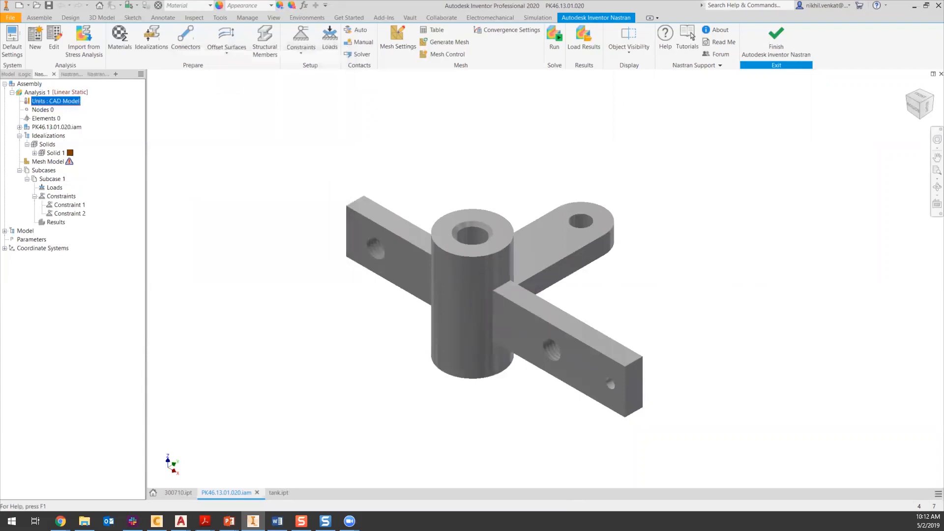
{"action": "left_click", "coordinate": [275, 151]}
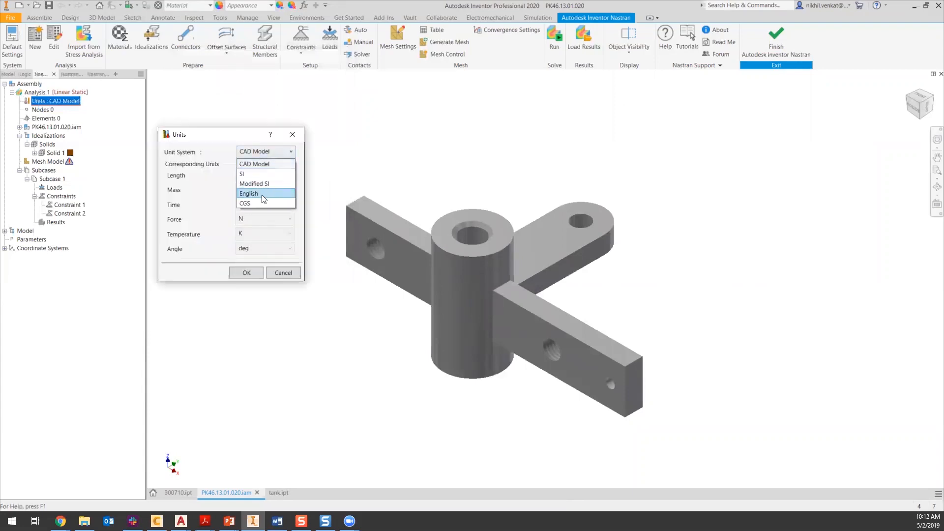
{"action": "left_click", "coordinate": [264, 195]}
{"action": "left_click", "coordinate": [260, 276]}
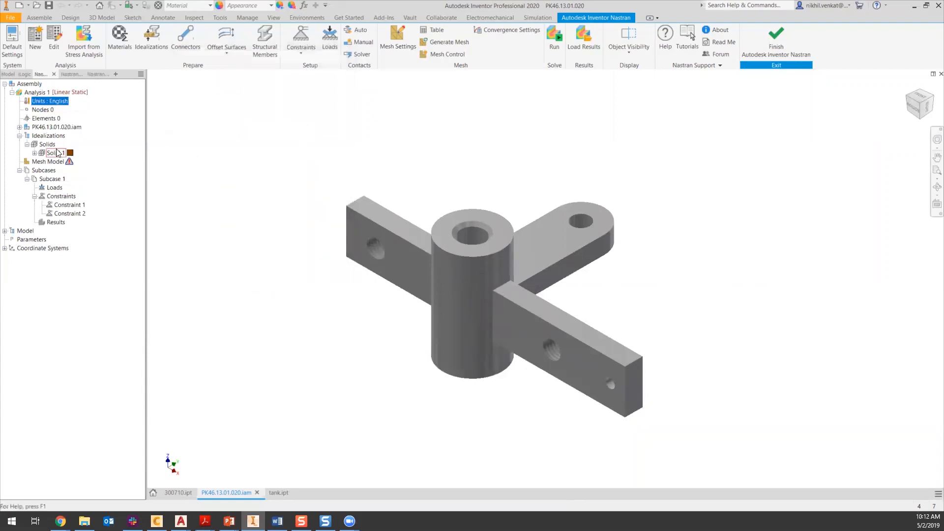
Add a moment load with Mz of -200 lbf in on the hole face of the rounded Needle 2 arm
{"action": "mouse_move", "coordinate": [71, 160]}
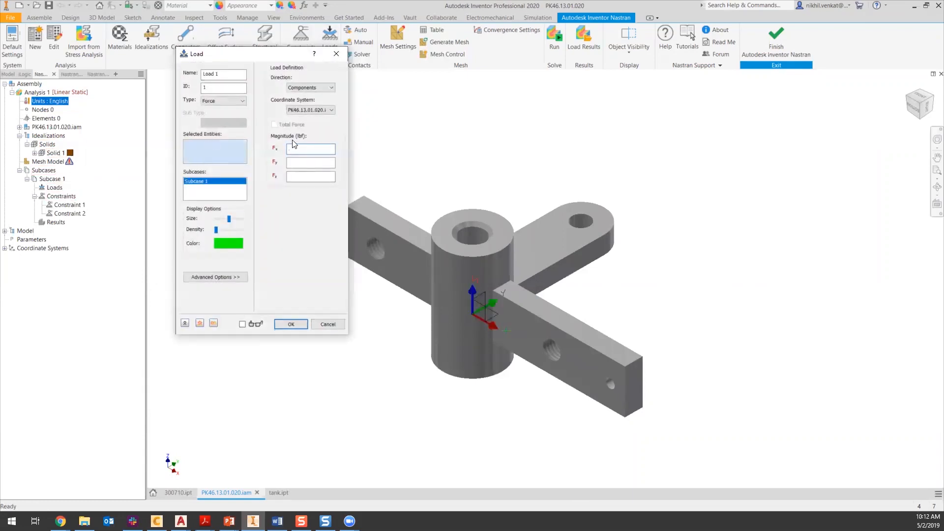
{"action": "left_click", "coordinate": [234, 102]}
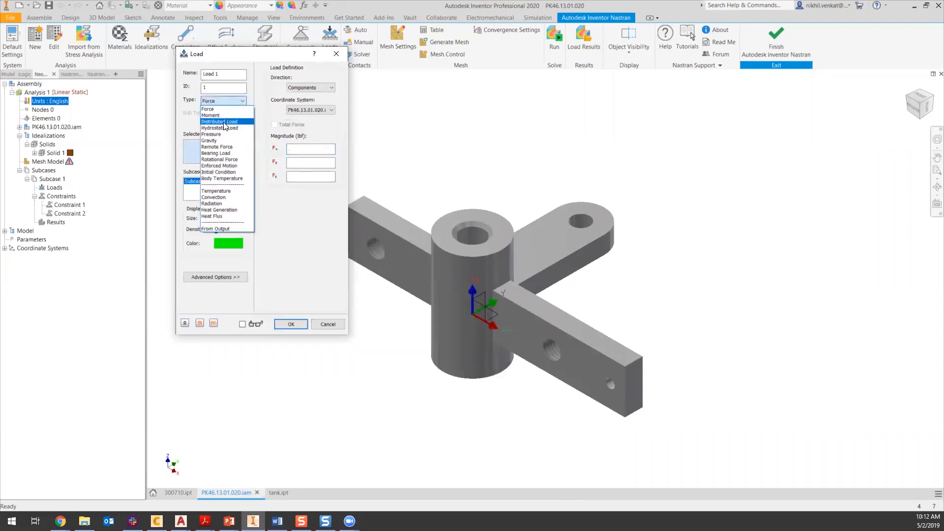
{"action": "left_click", "coordinate": [224, 116]}
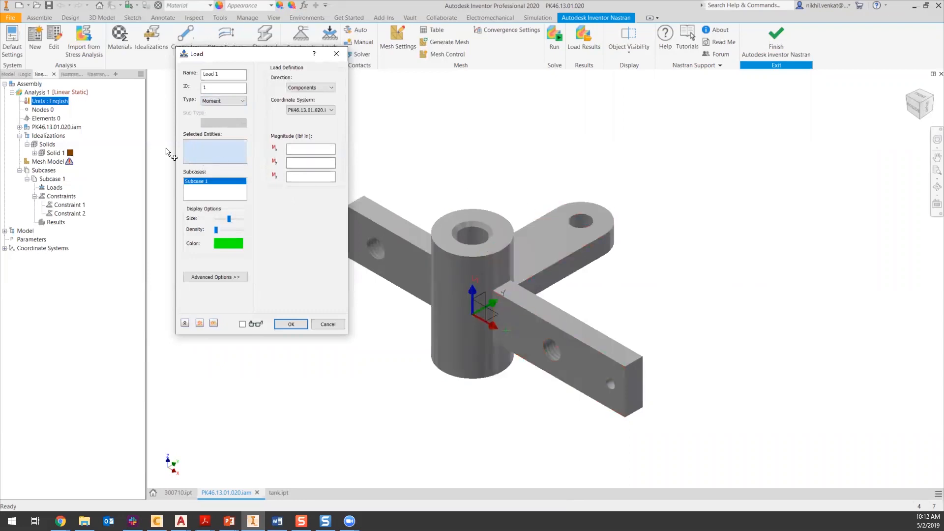
{"action": "left_click", "coordinate": [582, 221]}
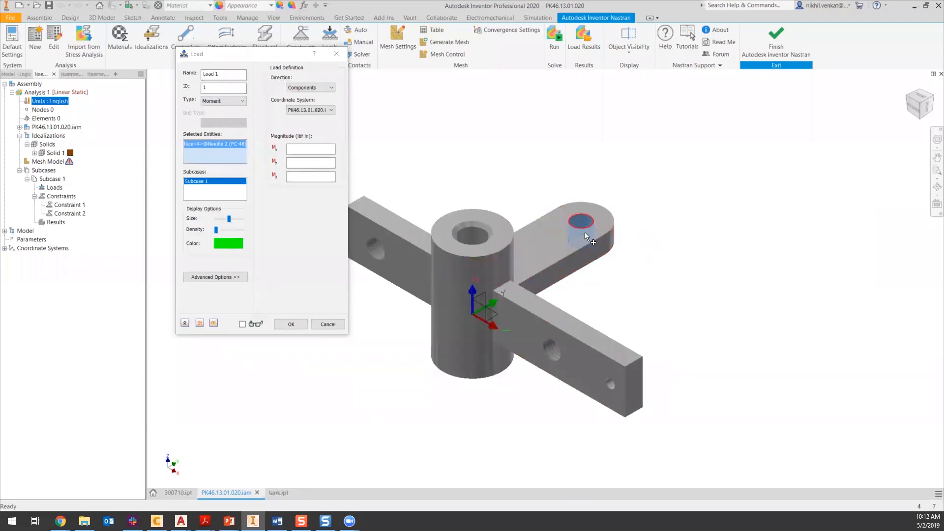
{"action": "left_click", "coordinate": [308, 177]}
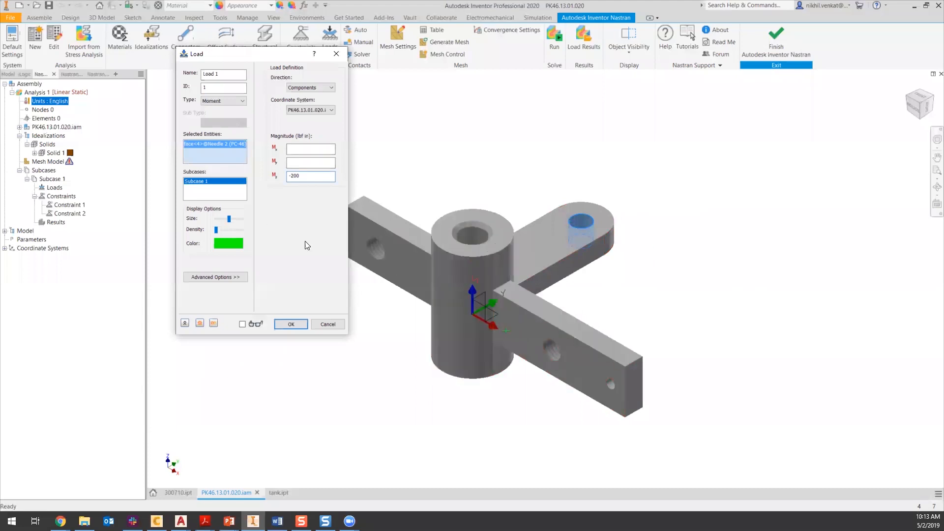
{"action": "left_click", "coordinate": [290, 324]}
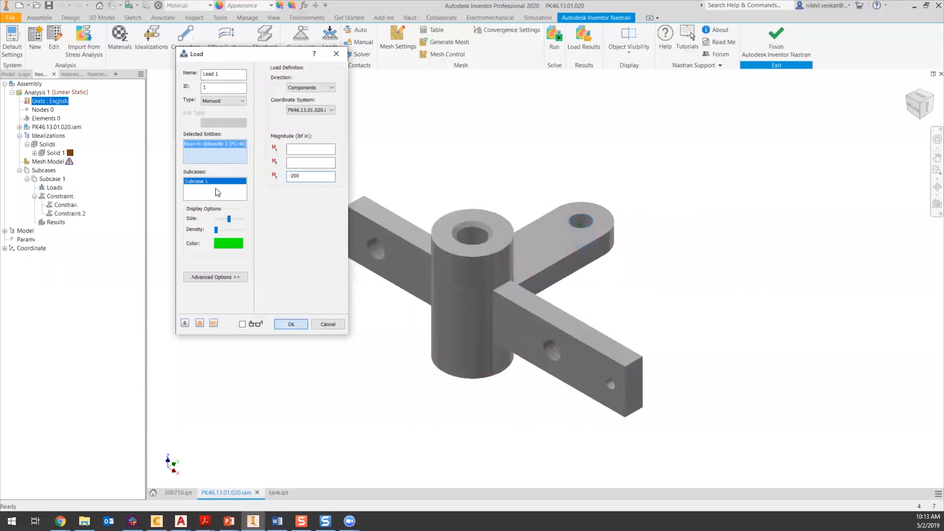
Adjust the mesh element size and the advanced maximum element growth rate, and generate the parabolic mesh
{"action": "scroll", "coordinate": [572, 219], "scroll_direction": "up", "scroll_amount": 5}
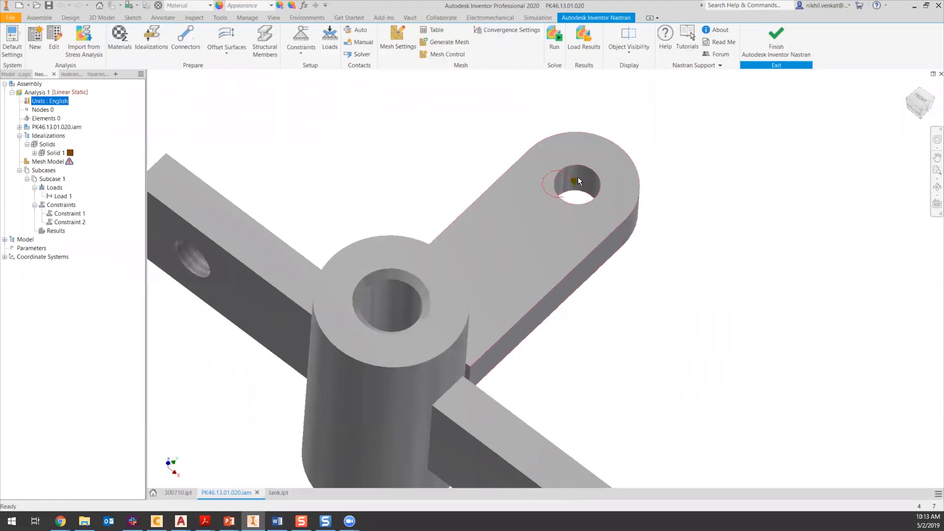
{"action": "left_click", "coordinate": [910, 87]}
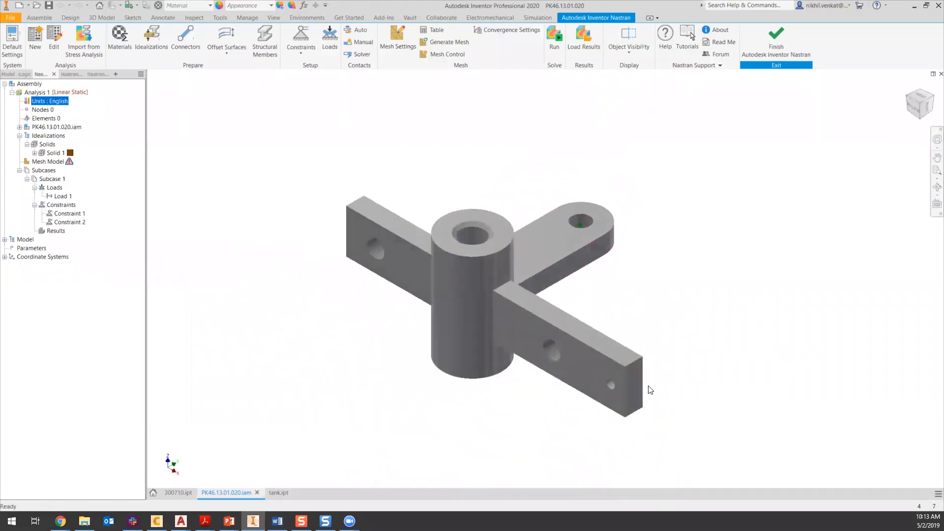
{"action": "left_click", "coordinate": [400, 39]}
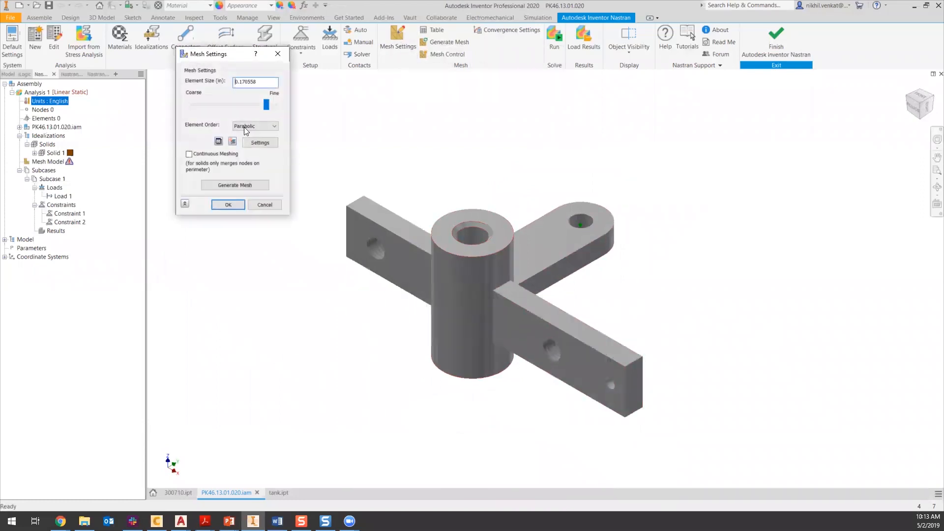
{"action": "left_click_drag", "start_coordinate": [254, 84], "coordinate": [239, 84]}
{"action": "type", "text": "6"}
{"action": "left_click", "coordinate": [267, 143]}
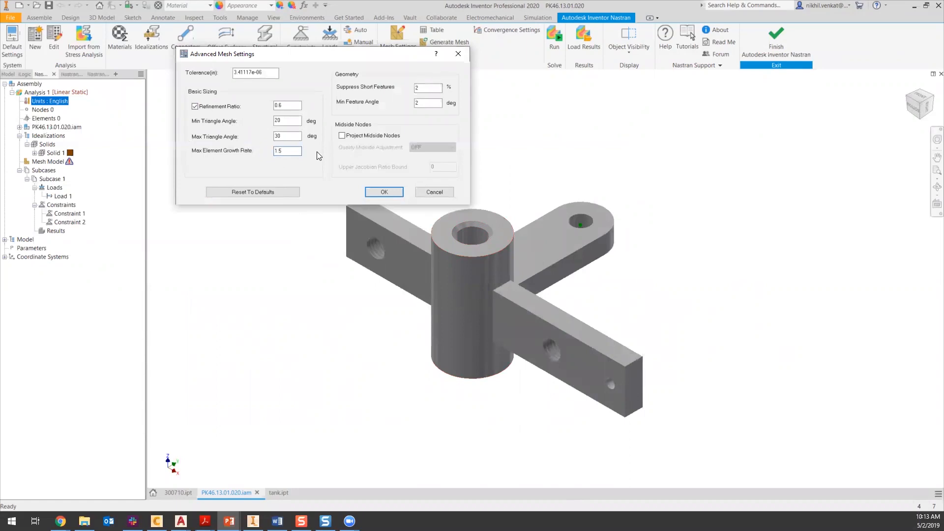
{"action": "type", "text": ".1"}
{"action": "left_click", "coordinate": [384, 192]}
{"action": "left_click", "coordinate": [296, 186]}
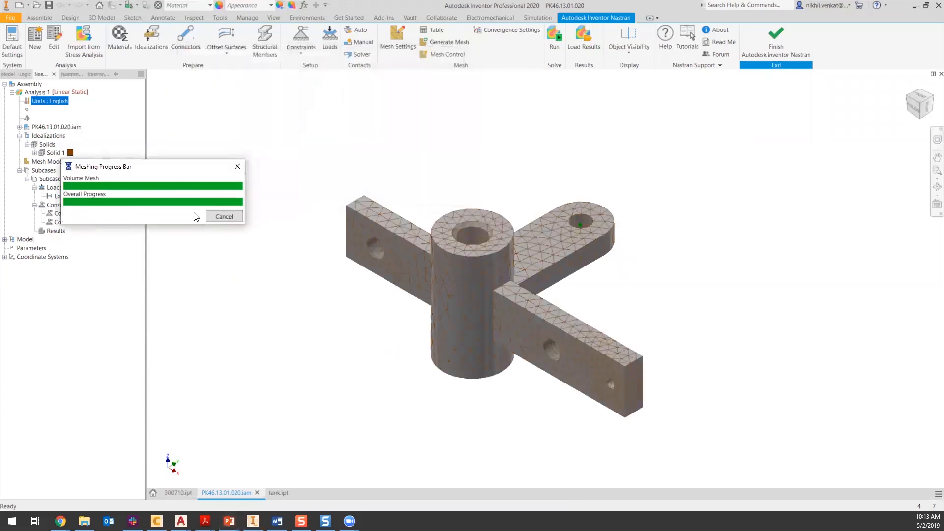
{"action": "left_click", "coordinate": [263, 204]}
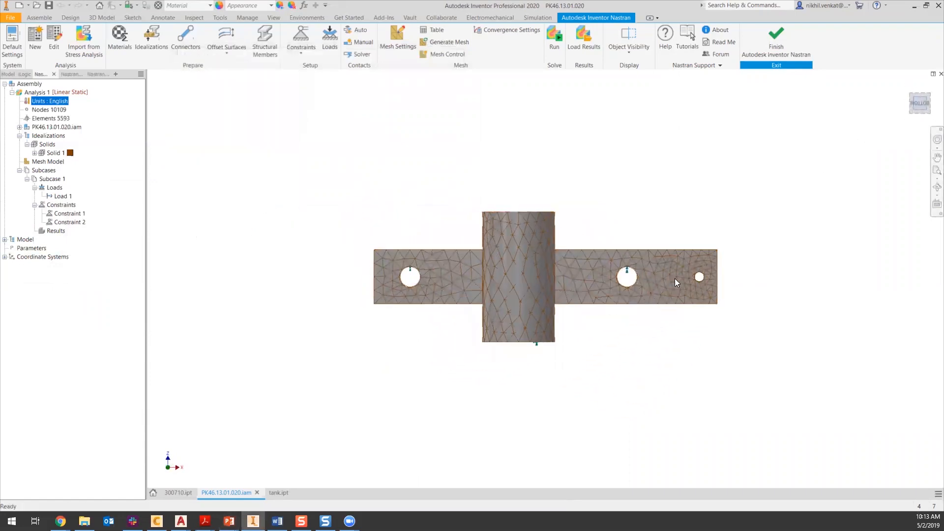
Open the convergence settings with local refinement and set the stop criteria to 3%
{"action": "scroll", "coordinate": [674, 278], "scroll_direction": "down", "scroll_amount": 3}
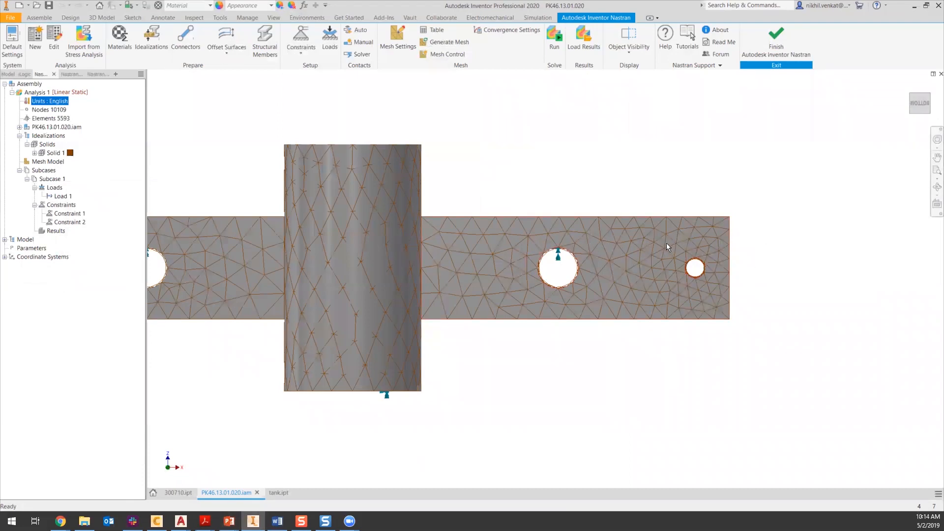
{"action": "left_click", "coordinate": [908, 86]}
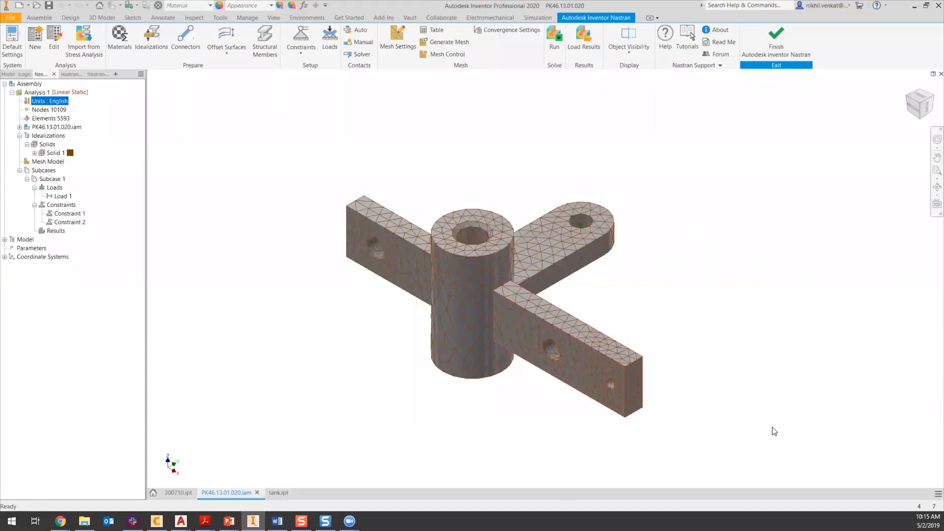
{"action": "left_click", "coordinate": [494, 30]}
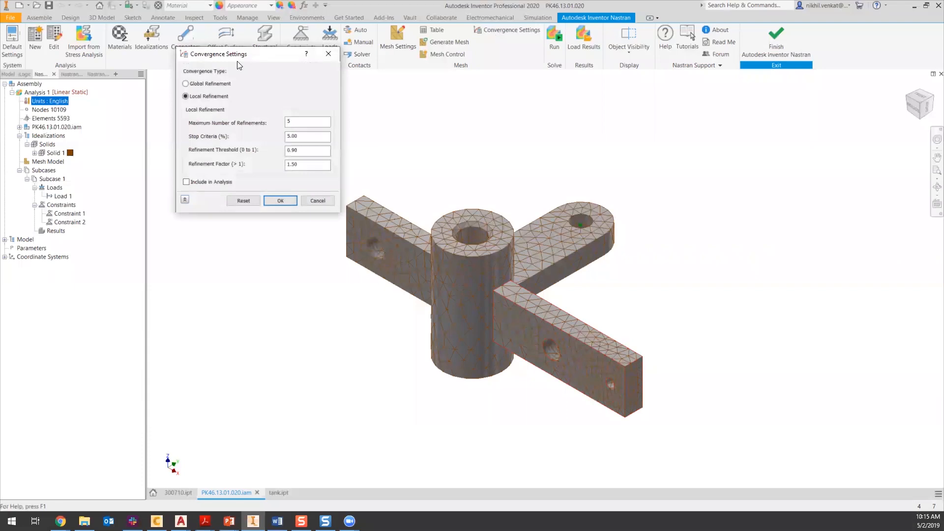
{"action": "left_click_drag", "start_coordinate": [240, 64], "coordinate": [229, 106]}
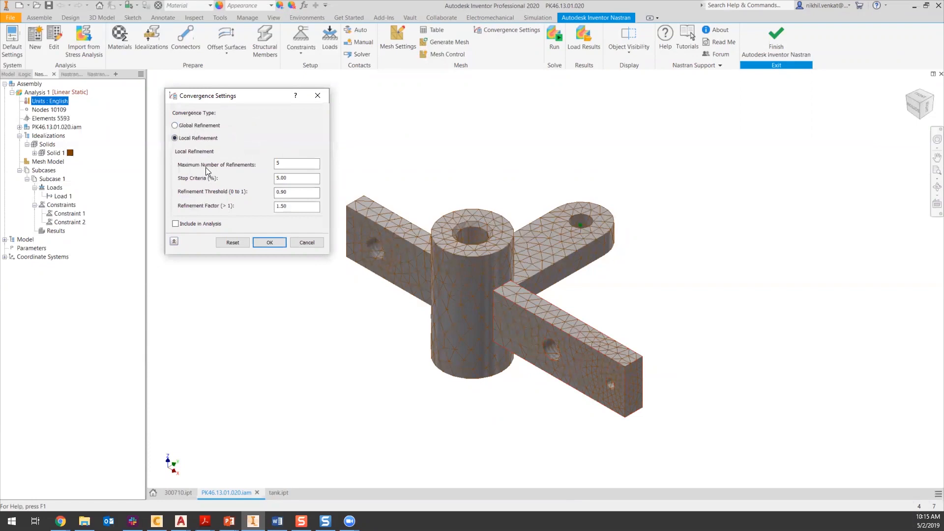
{"action": "left_click", "coordinate": [301, 162]}
{"action": "left_click", "coordinate": [287, 180]}
{"action": "key", "text": "Delete"}
{"action": "type", "text": "2"}
{"action": "type", "text": "3"}
Set the local refinement factor to 1.1 and include the convergence settings in the analysis
{"action": "left_click_drag", "start_coordinate": [288, 206], "coordinate": [283, 206]}
{"action": "left_click", "coordinate": [293, 207]}
{"action": "left_click_drag", "start_coordinate": [291, 207], "coordinate": [280, 207]}
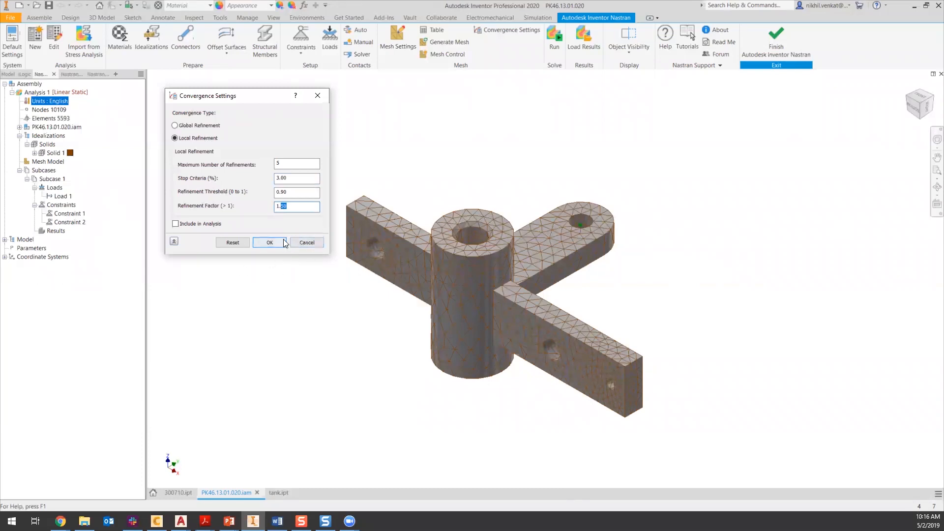
{"action": "type", "text": "1"}
{"action": "left_click_drag", "start_coordinate": [296, 192], "coordinate": [275, 192]}
{"action": "left_click", "coordinate": [294, 196]}
{"action": "left_click_drag", "start_coordinate": [294, 192], "coordinate": [276, 192]}
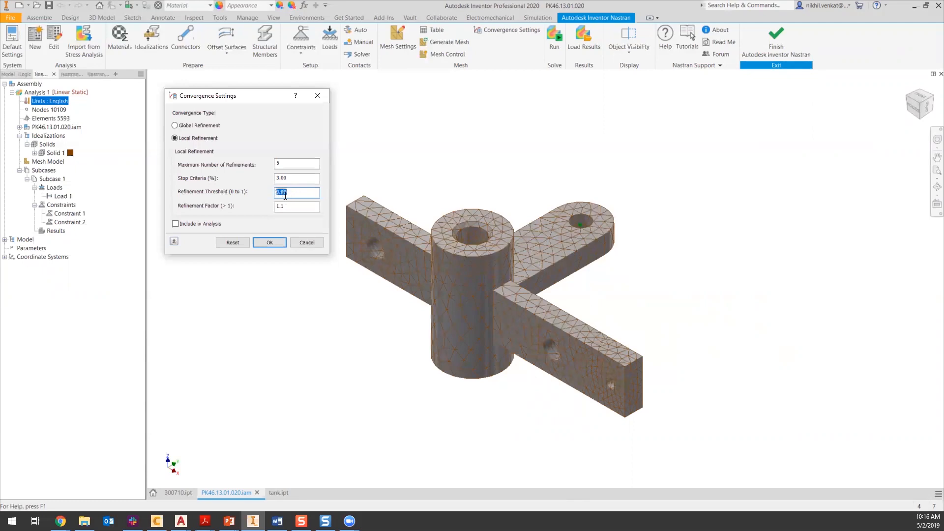
{"action": "left_click", "coordinate": [295, 190]}
{"action": "left_click", "coordinate": [293, 179]}
{"action": "left_click", "coordinate": [175, 224]}
{"action": "left_click", "coordinate": [278, 244]}
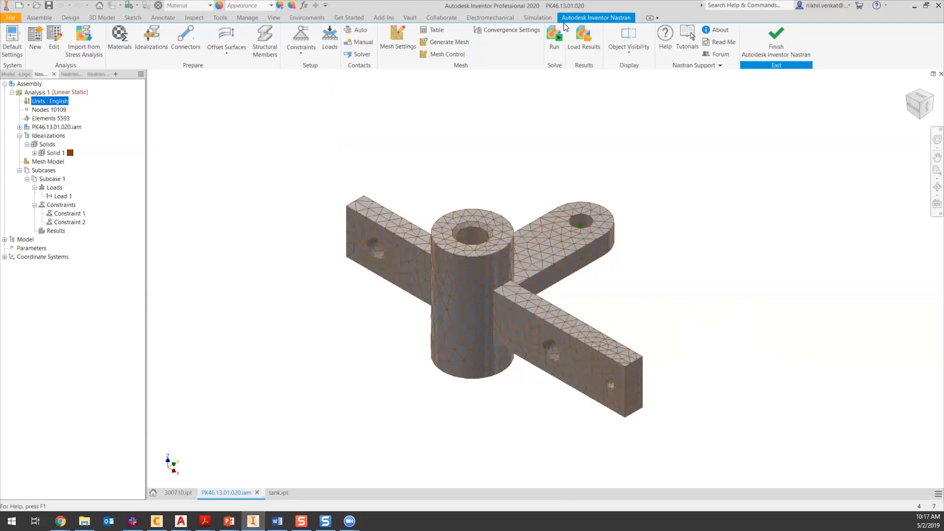
{"action": "left_click", "coordinate": [554, 36]}
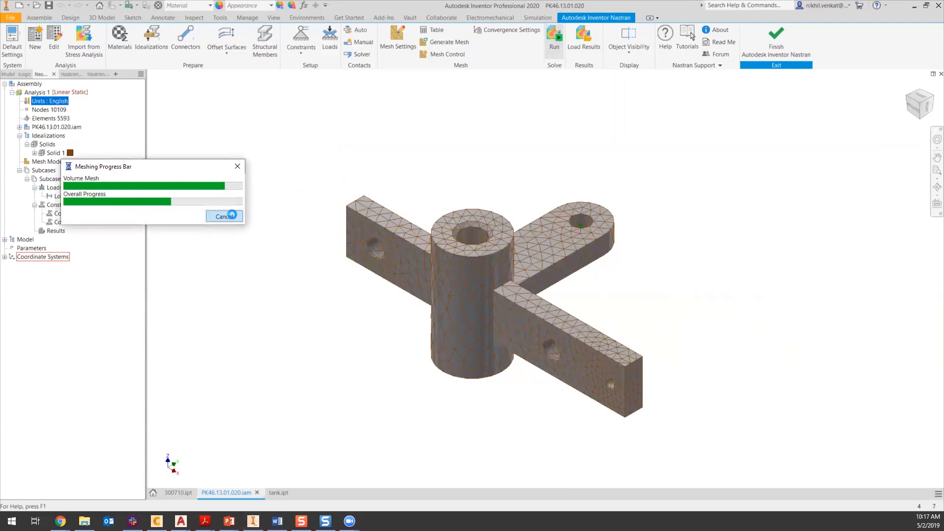
{"action": "left_click", "coordinate": [224, 217]}
{"action": "left_click", "coordinate": [495, 297]}
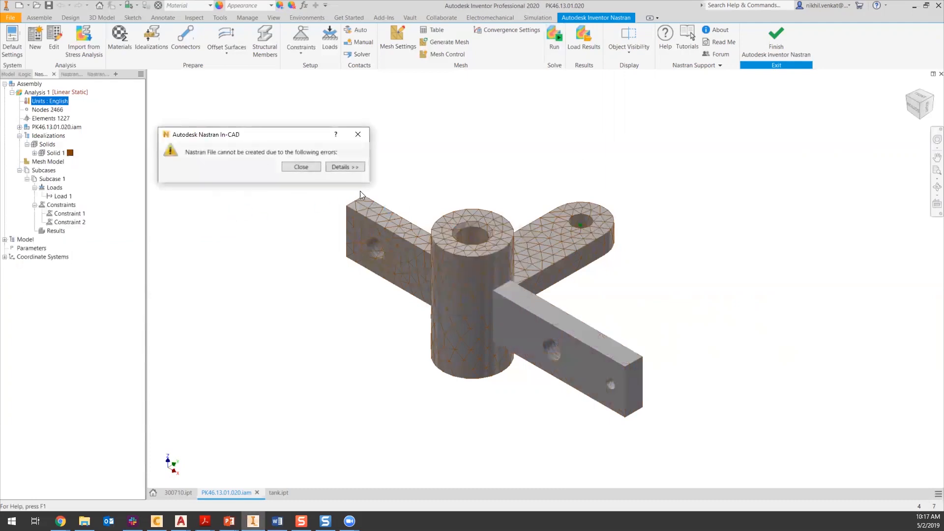
{"action": "left_click", "coordinate": [311, 167]}
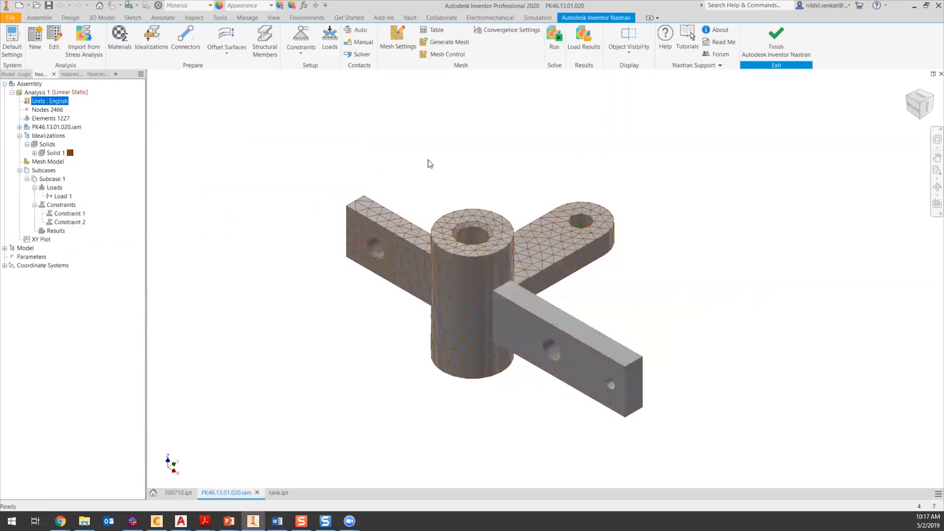
Generate automatic surface contacts between the assembly parts and run the analysis with mesh convergence
{"action": "left_click", "coordinate": [358, 30]}
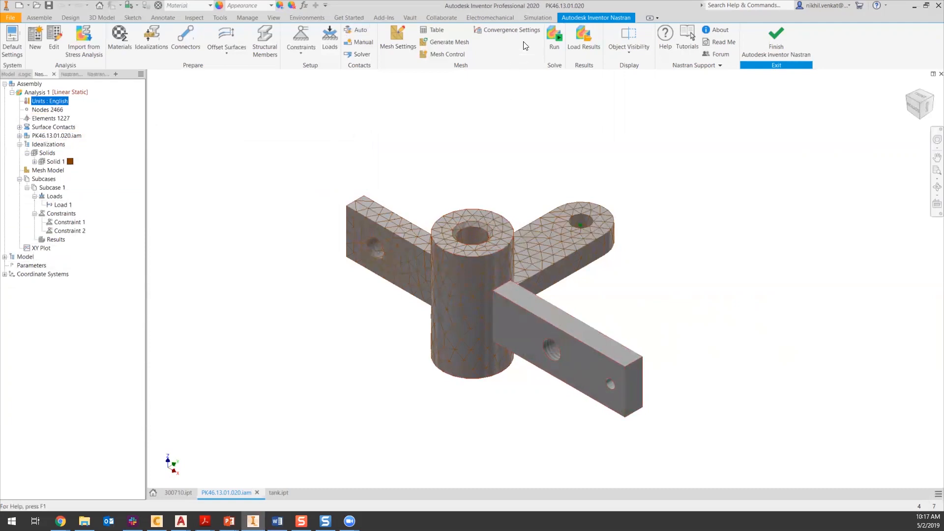
{"action": "left_click", "coordinate": [556, 44]}
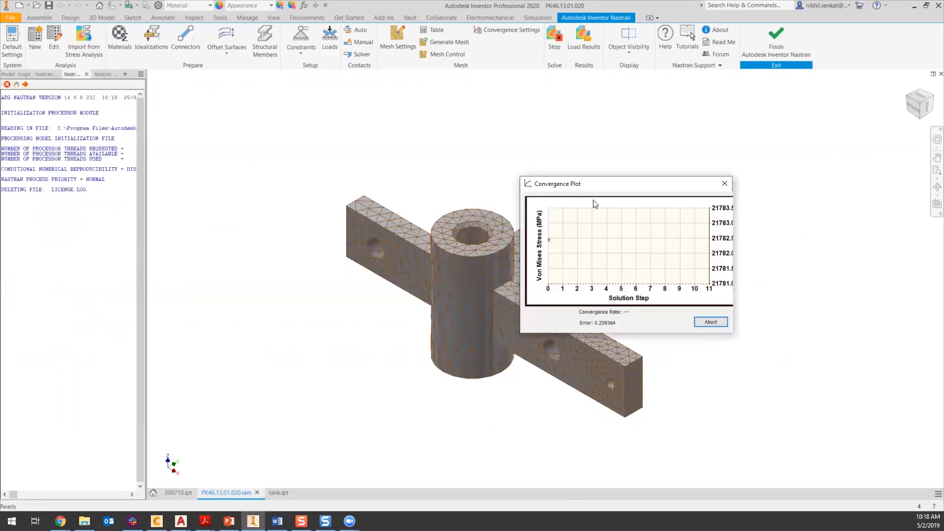
{"action": "left_click_drag", "start_coordinate": [598, 189], "coordinate": [693, 143]}
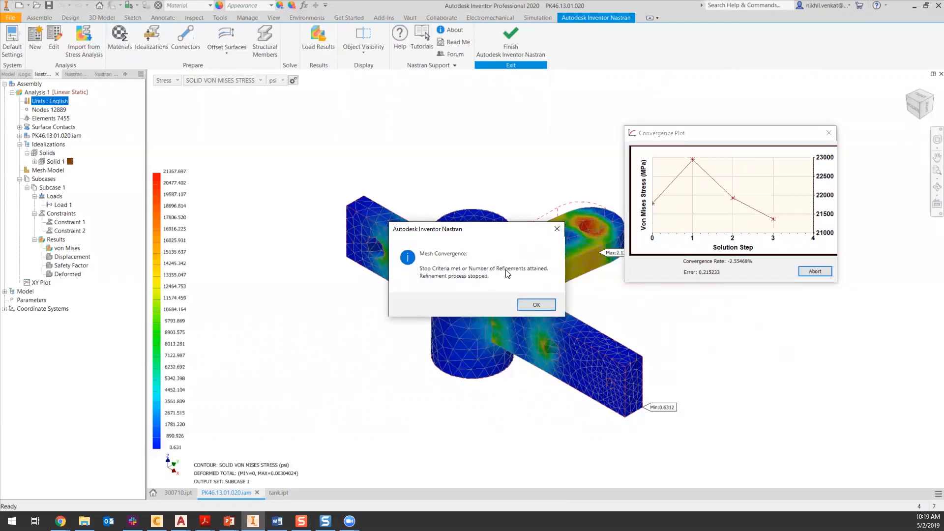
{"action": "left_click", "coordinate": [537, 304]}
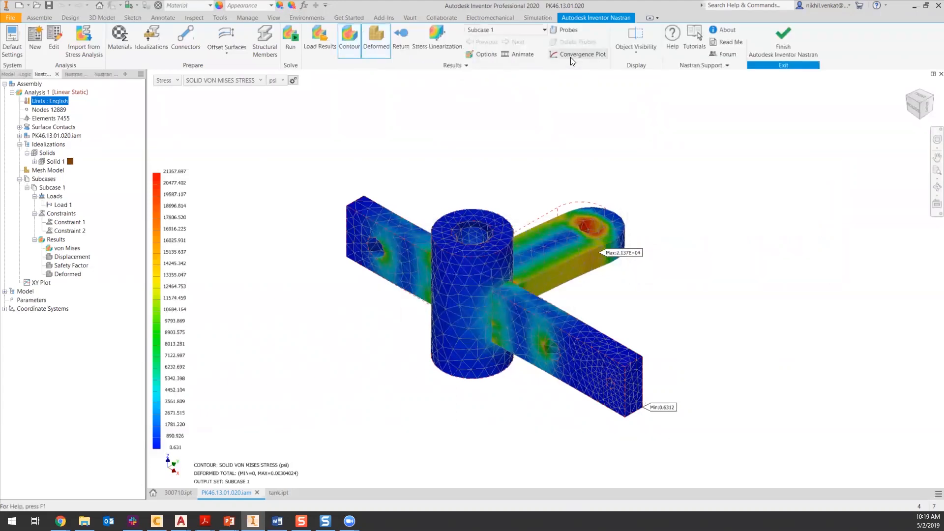
Review the von Mises stress convergence plot and the local refinement convergence settings, leaving the settings as they are
{"action": "left_click", "coordinate": [571, 57]}
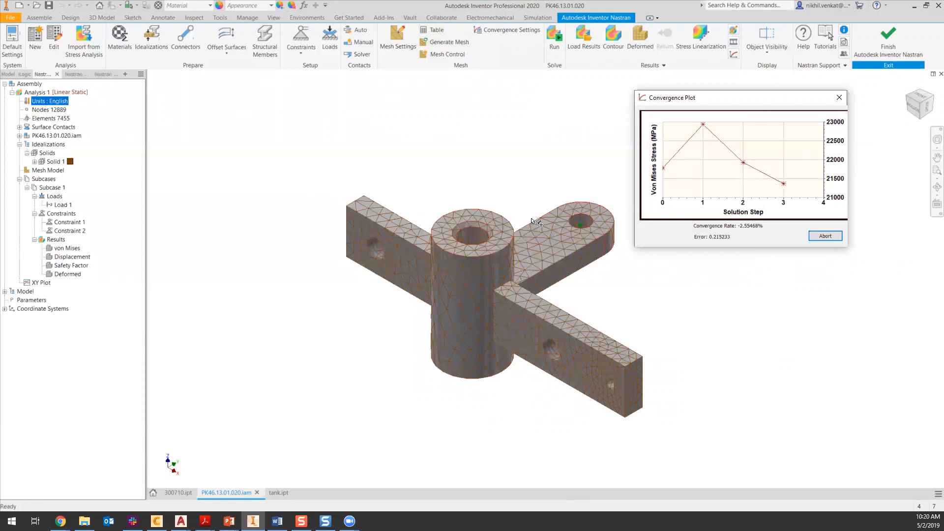
{"action": "left_click", "coordinate": [839, 98]}
{"action": "left_click", "coordinate": [491, 29]}
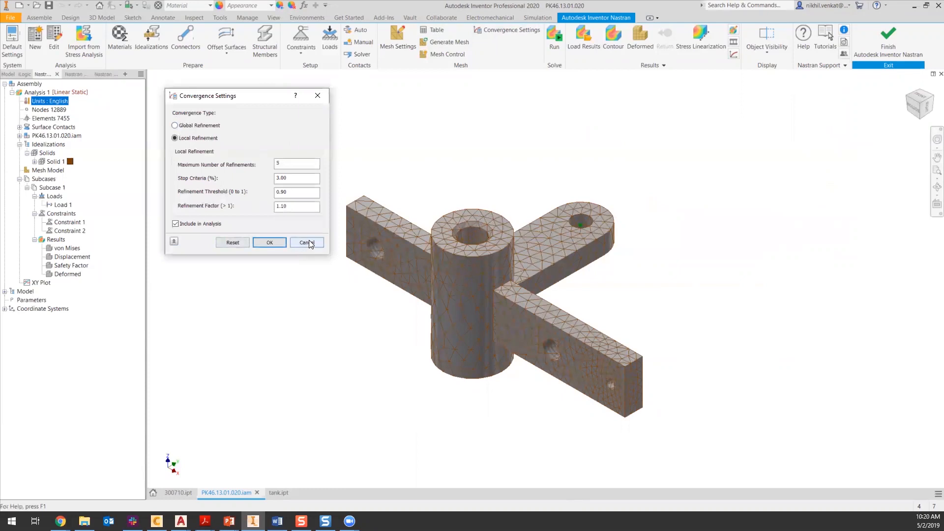
{"action": "left_click", "coordinate": [270, 243]}
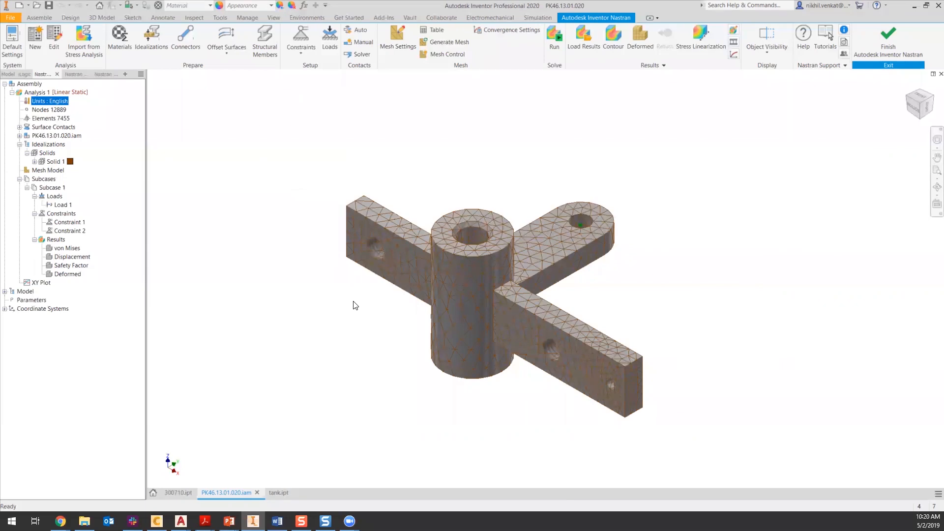
{"action": "left_click", "coordinate": [484, 30]}
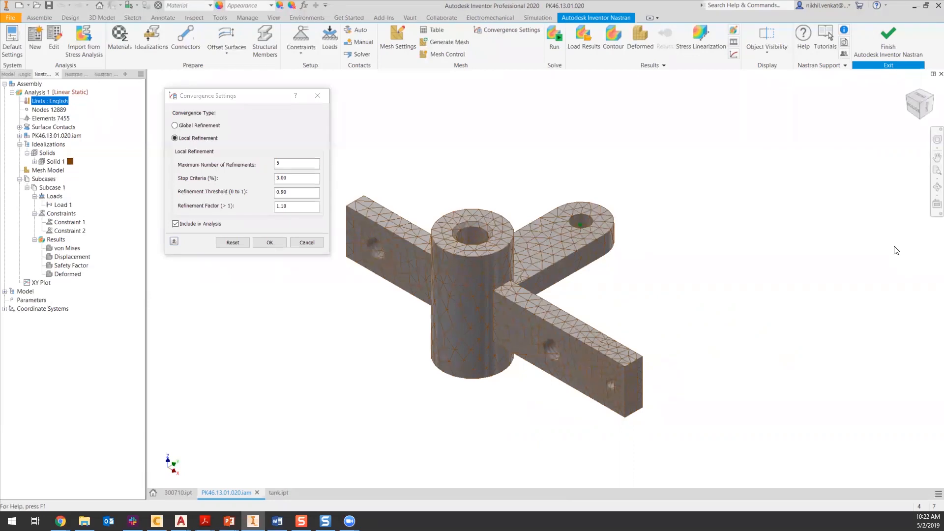
{"action": "left_click", "coordinate": [257, 97]}
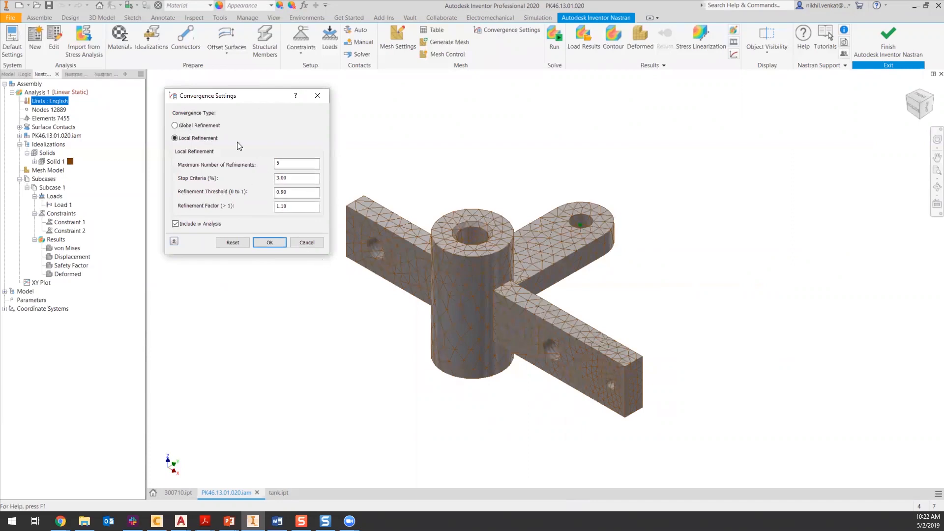
{"action": "left_click", "coordinate": [306, 243]}
Check the global mesh element size and order against the local refinement parameters
{"action": "left_click", "coordinate": [389, 40]}
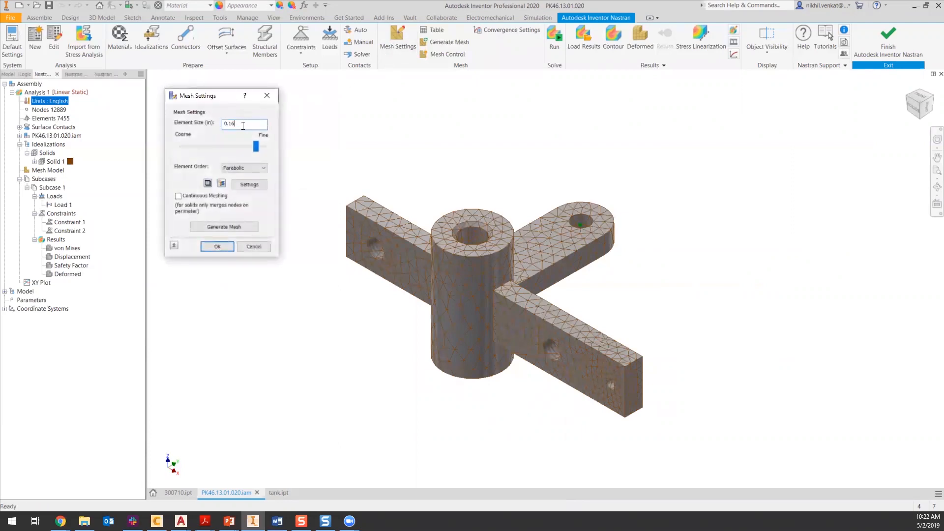
{"action": "left_click", "coordinate": [268, 98]}
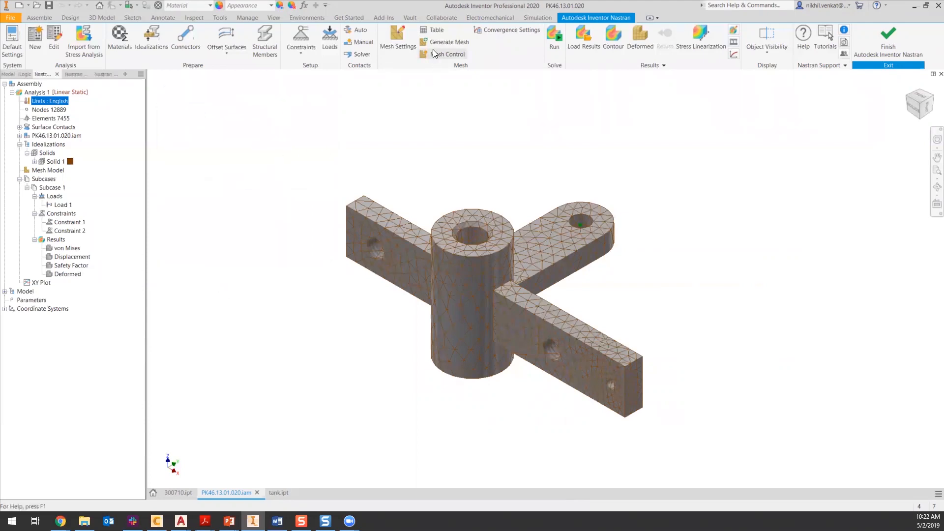
{"action": "left_click", "coordinate": [490, 29]}
{"action": "left_click_drag", "start_coordinate": [240, 101], "coordinate": [218, 101]}
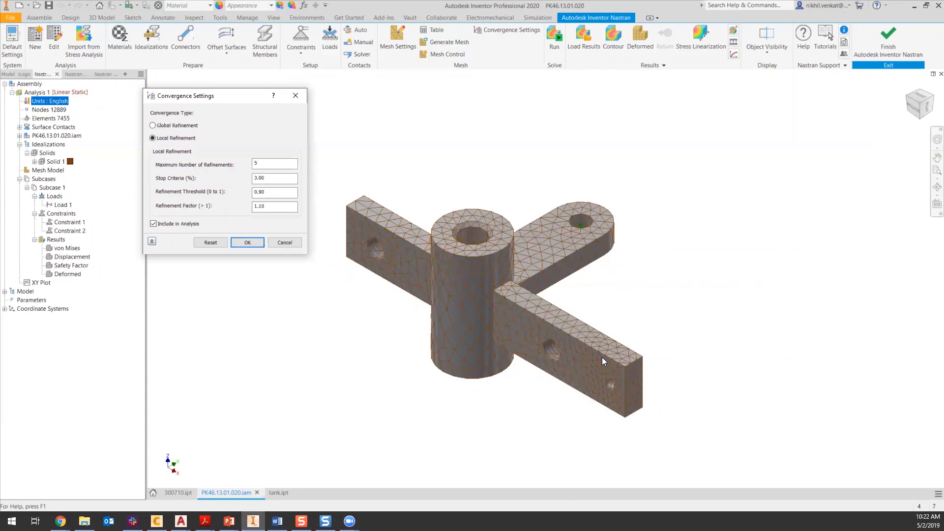
{"action": "left_click", "coordinate": [279, 240]}
Inspect the mesh up close where the rounded arm meets the cylindrical bushing
{"action": "middle_click_drag", "start_coordinate": [620, 285], "coordinate": [608, 285], "text": "shift"}
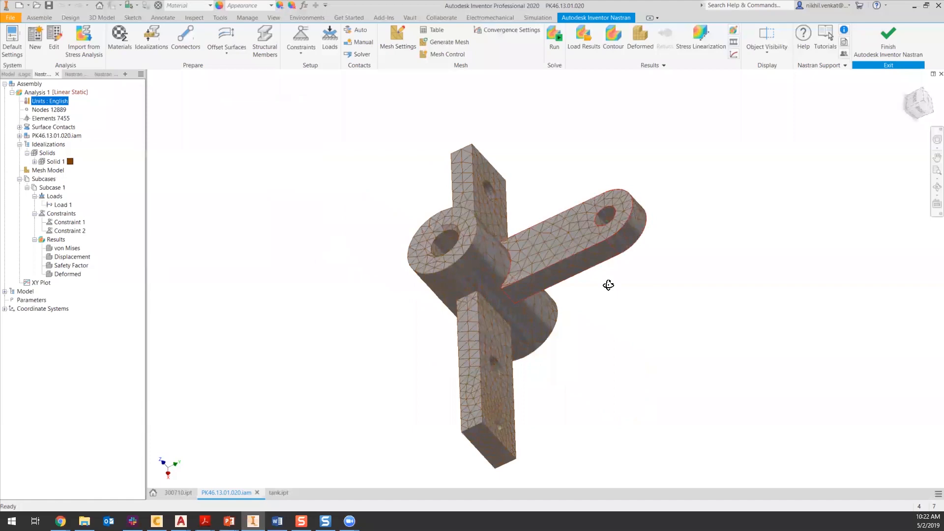
{"action": "scroll", "coordinate": [608, 285], "scroll_direction": "up", "scroll_amount": 10}
{"action": "scroll", "coordinate": [608, 285], "scroll_direction": "down", "scroll_amount": 5}
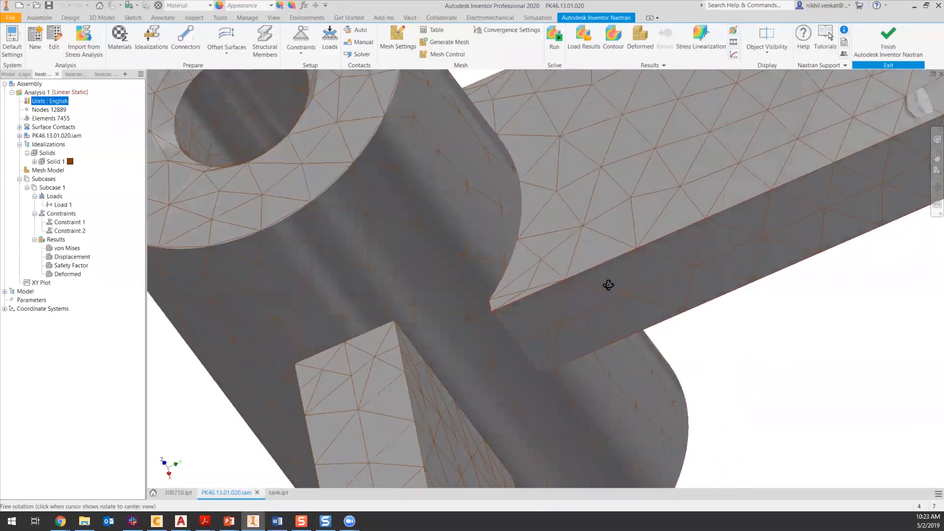
{"action": "middle_click_drag", "start_coordinate": [608, 285], "coordinate": [896, 147], "text": "shift"}
{"action": "left_click", "coordinate": [907, 88]}
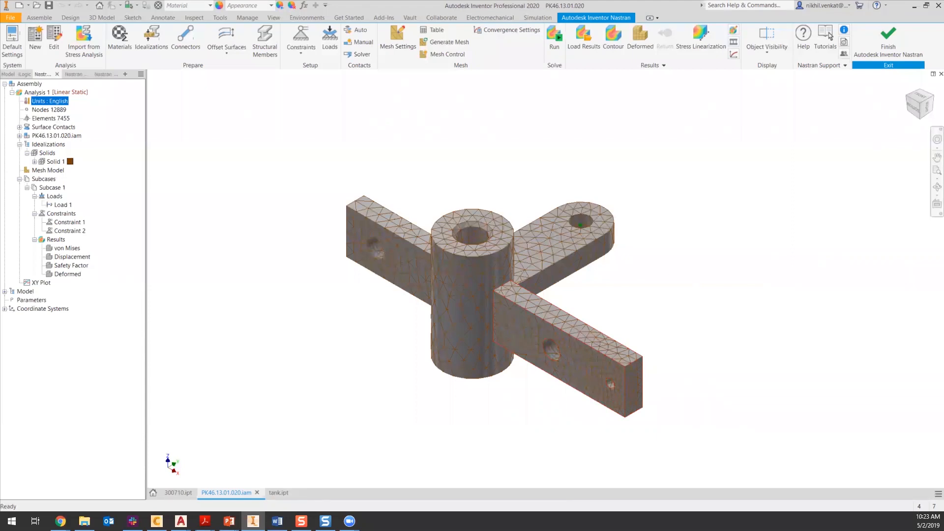
Display the solid von Mises stress contour on the deformed shape of the assembly
{"action": "left_click", "coordinate": [614, 42]}
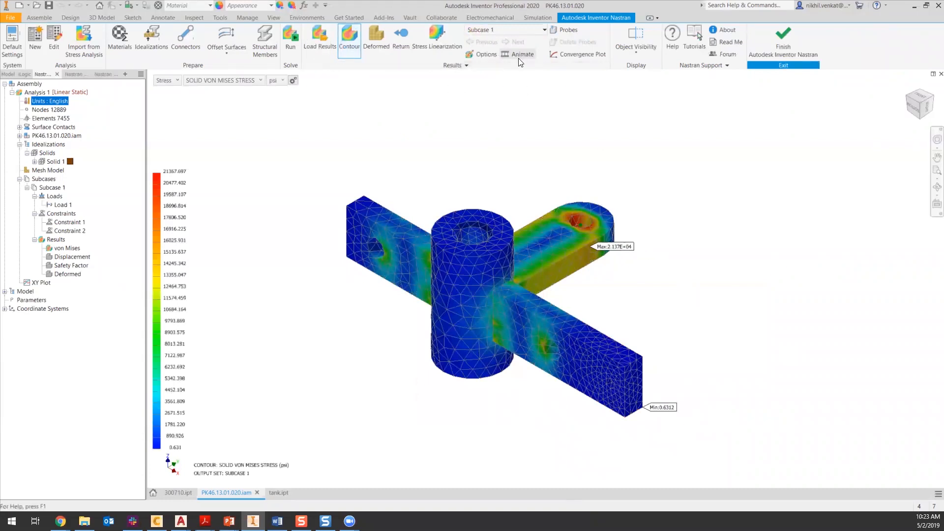
{"action": "left_click", "coordinate": [592, 55]}
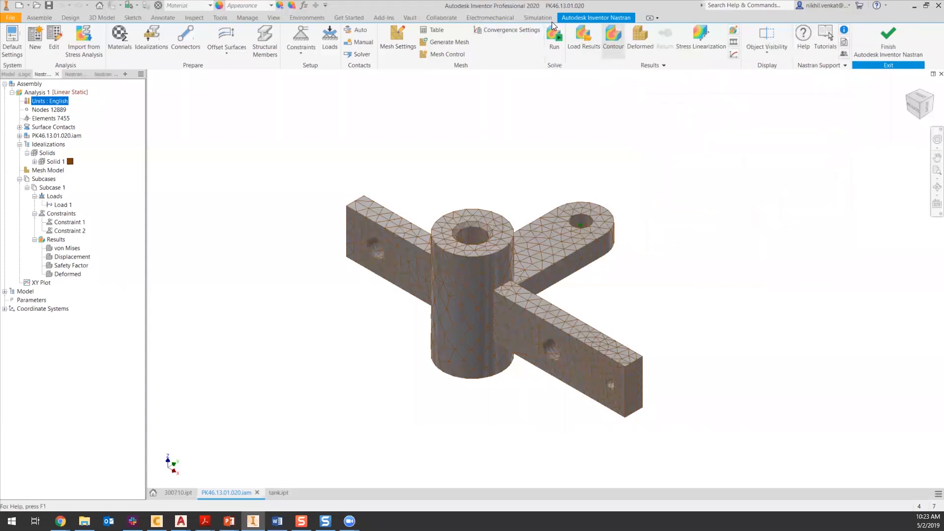
{"action": "left_click", "coordinate": [603, 47]}
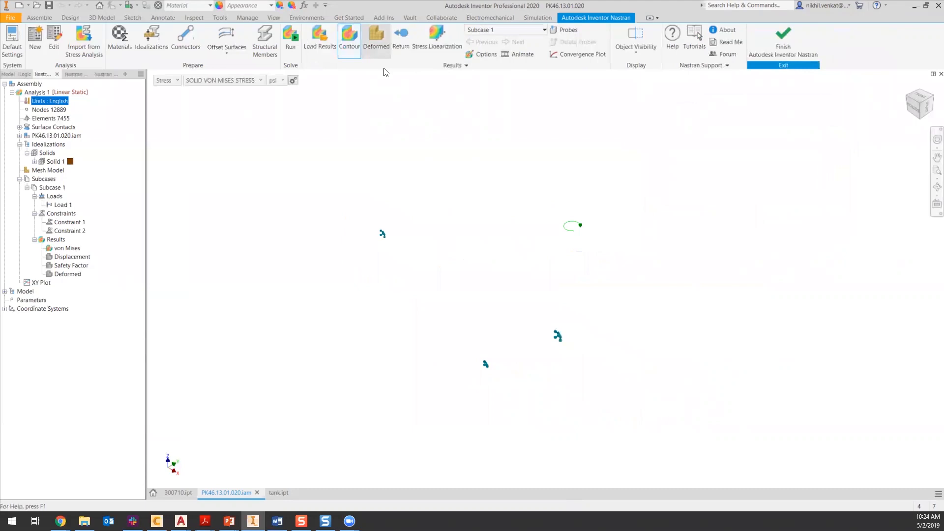
Examine the stress distribution where the arms meet the bushing and around the rounded arm's hole
{"action": "middle_click_drag", "start_coordinate": [708, 242], "coordinate": [666, 231], "text": "shift"}
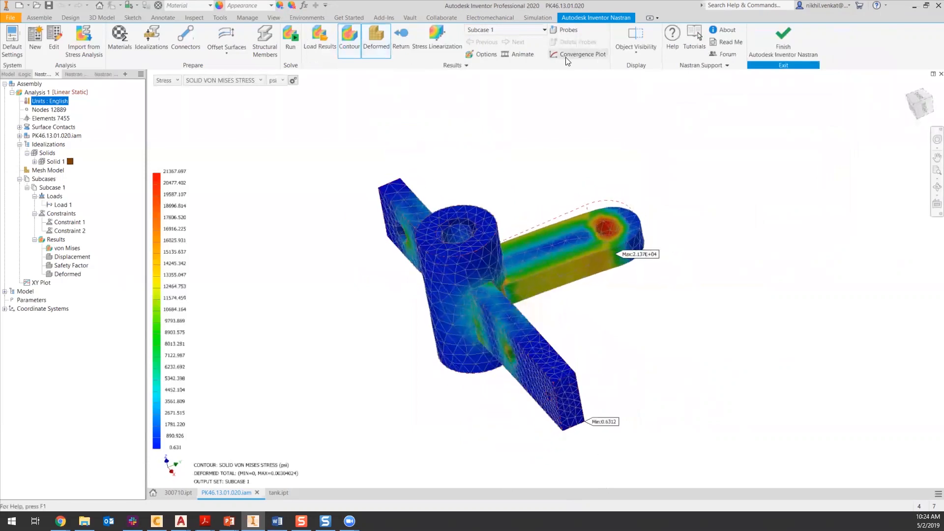
{"action": "middle_click_drag", "start_coordinate": [558, 93], "coordinate": [561, 93], "text": "shift"}
{"action": "scroll", "coordinate": [559, 92], "scroll_direction": "down", "scroll_amount": 6}
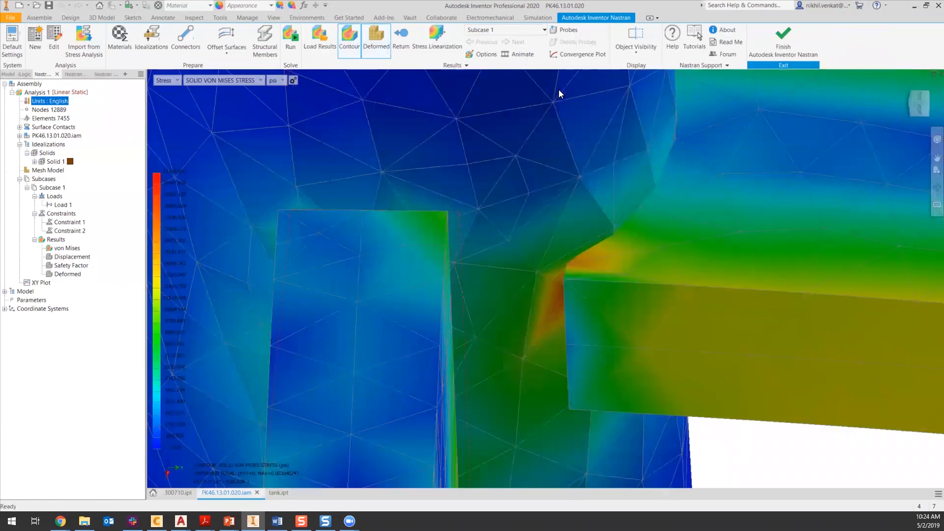
{"action": "scroll", "coordinate": [635, 261], "scroll_direction": "up", "scroll_amount": 6}
{"action": "middle_click_drag", "start_coordinate": [634, 261], "coordinate": [599, 244], "text": "shift"}
{"action": "scroll", "coordinate": [599, 243], "scroll_direction": "down", "scroll_amount": 3}
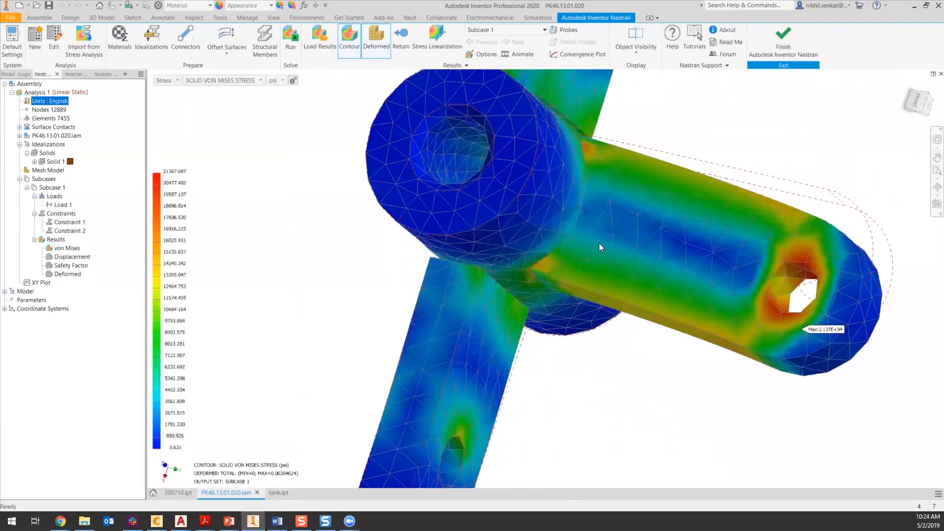
{"action": "scroll", "coordinate": [598, 221], "scroll_direction": "down", "scroll_amount": 4}
{"action": "scroll", "coordinate": [640, 200], "scroll_direction": "up", "scroll_amount": 8}
{"action": "middle_click_drag", "start_coordinate": [733, 175], "coordinate": [724, 183], "text": "shift"}
Review the convergence plot again, close it and restore the home view of the assembly
{"action": "left_click", "coordinate": [573, 56]}
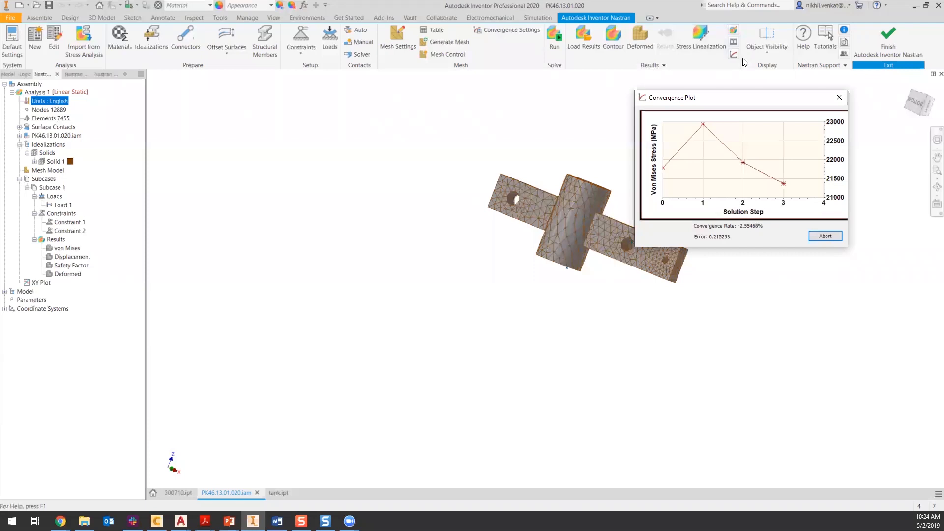
{"action": "left_click", "coordinate": [839, 98]}
{"action": "left_click", "coordinate": [911, 85]}
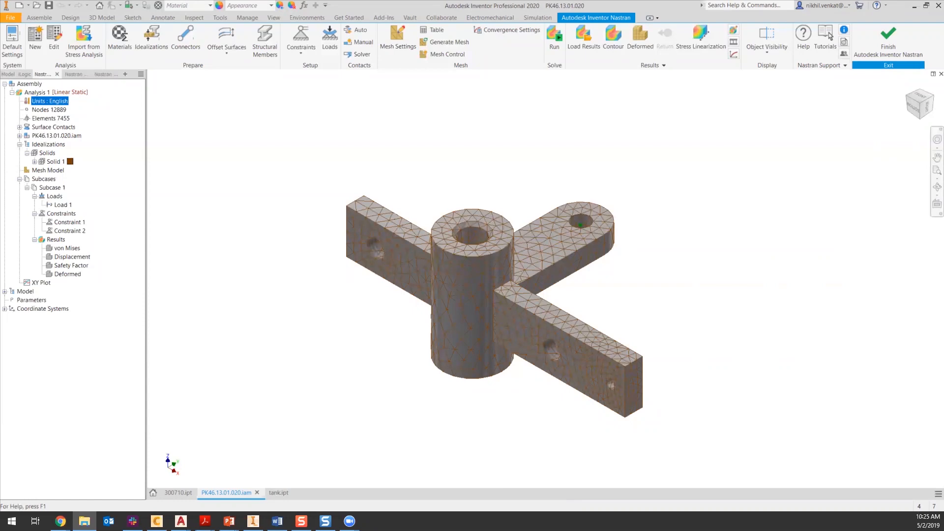
Switch to File Explorer and look through the contents of the Assy, Cab folder
{"action": "key", "text": "alt+Tab"}
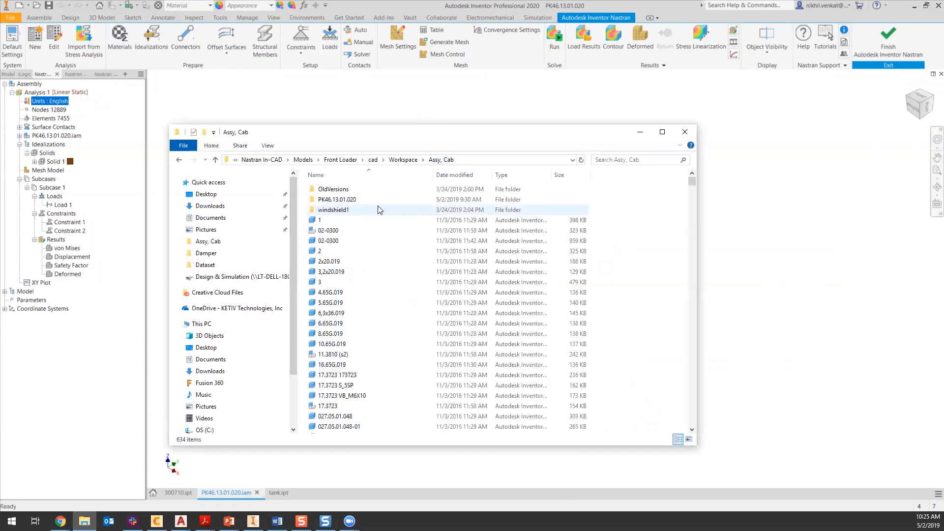
{"action": "scroll", "coordinate": [628, 190], "scroll_direction": "down", "scroll_amount": 1}
{"action": "scroll", "coordinate": [670, 219], "scroll_direction": "up", "scroll_amount": 1}
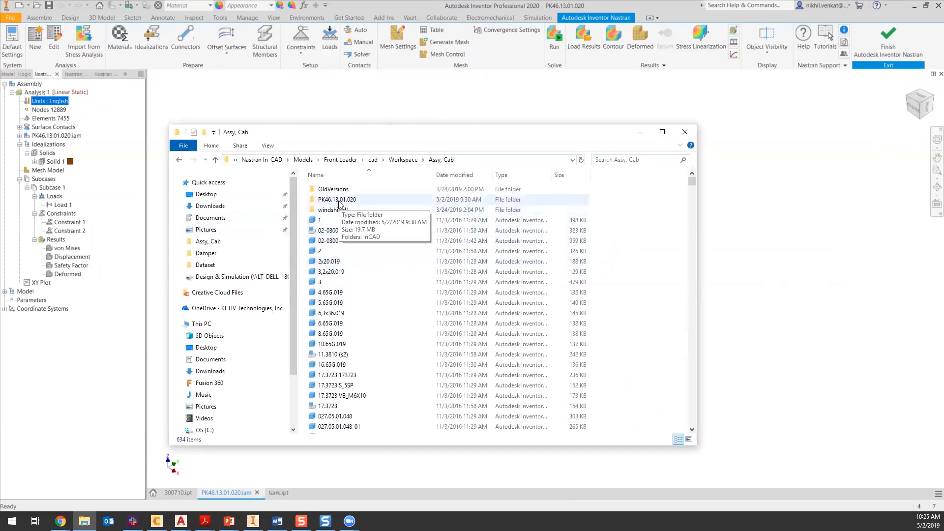
{"action": "scroll", "coordinate": [359, 211], "scroll_direction": "down", "scroll_amount": 6}
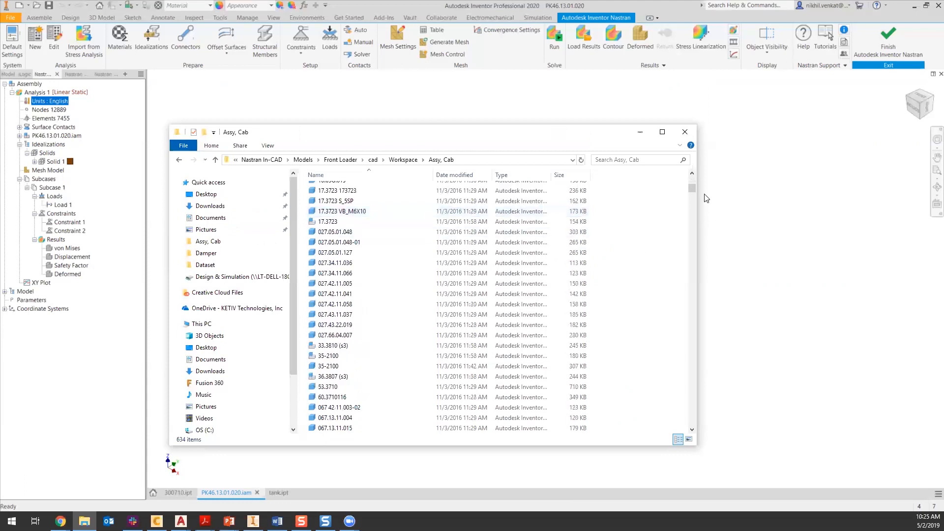
{"action": "mouse_move", "coordinate": [692, 190]}
{"action": "left_mouse_down"}
{"action": "mouse_move", "coordinate": [690, 225]}
{"action": "mouse_move", "coordinate": [692, 173]}
{"action": "left_mouse_up"}
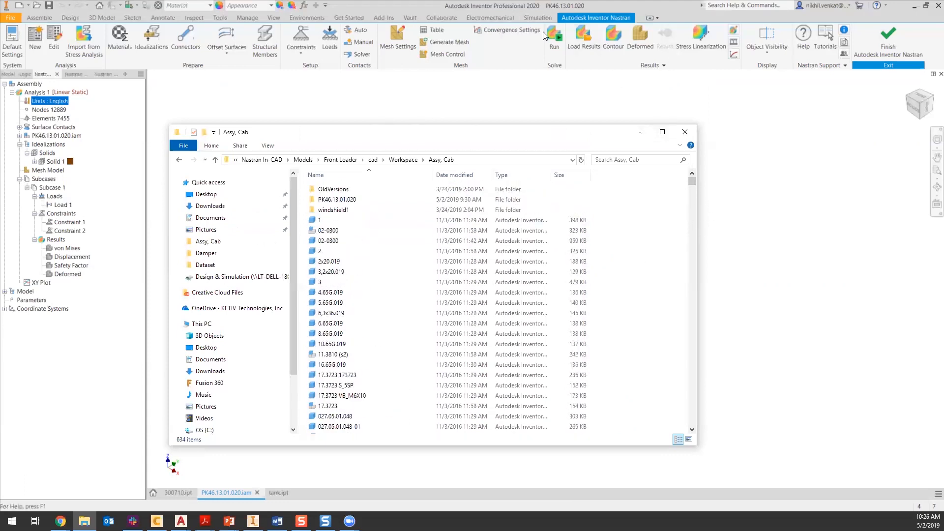
Open the FEA folder inside PK46.13.01.020 > InCAD, review the analysis files and minimize the folder window
{"action": "double_click", "coordinate": [340, 199]}
{"action": "double_click", "coordinate": [341, 190]}
{"action": "double_click", "coordinate": [341, 191]}
{"action": "left_click_drag", "start_coordinate": [430, 356], "coordinate": [365, 248]}
{"action": "left_click", "coordinate": [435, 358]}
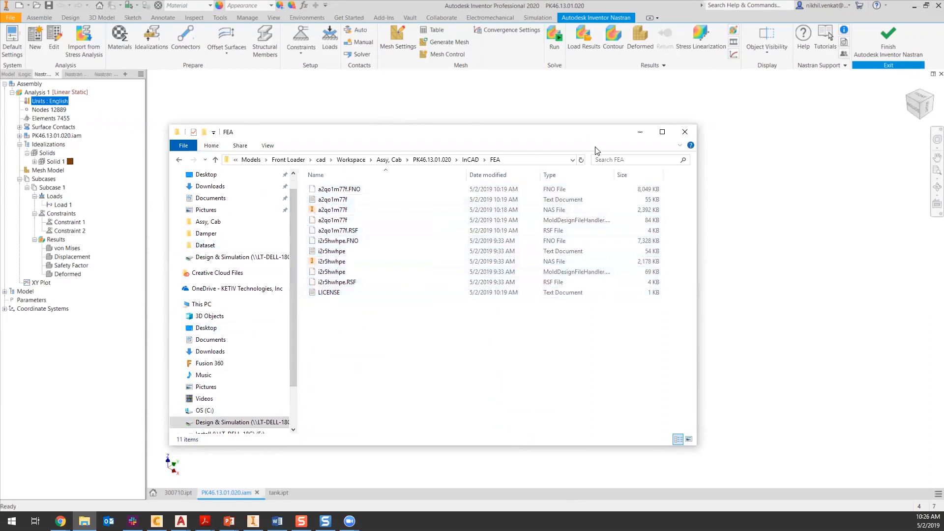
{"action": "left_click", "coordinate": [640, 132]}
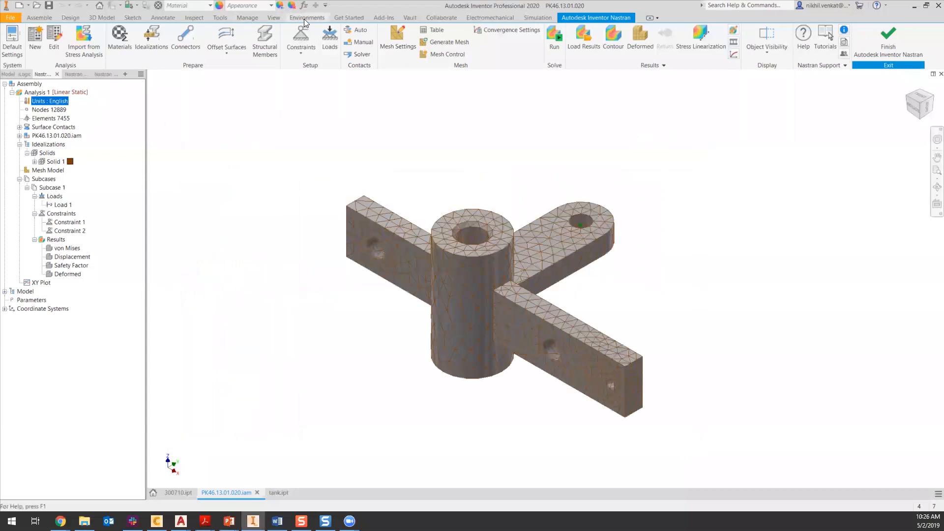
{"action": "left_click", "coordinate": [305, 18]}
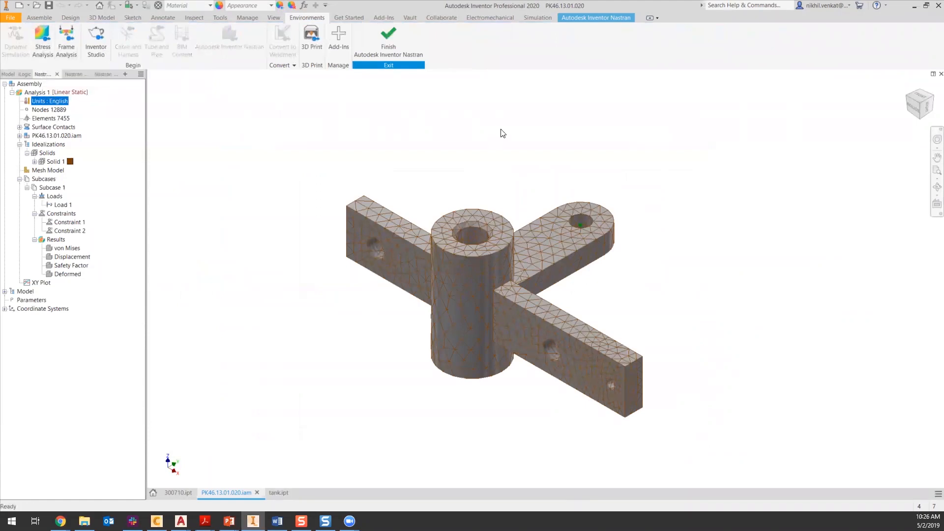
{"action": "left_click", "coordinate": [570, 19]}
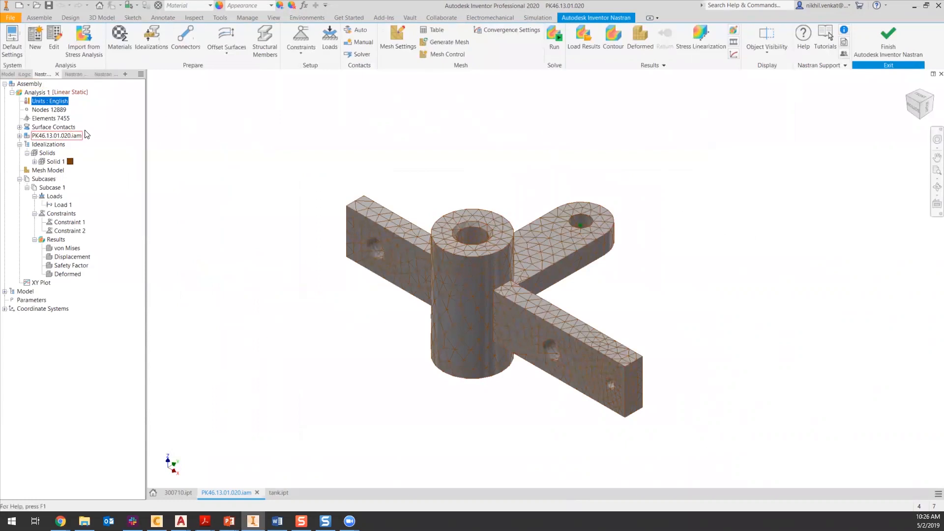
{"action": "right_click", "coordinate": [36, 85]}
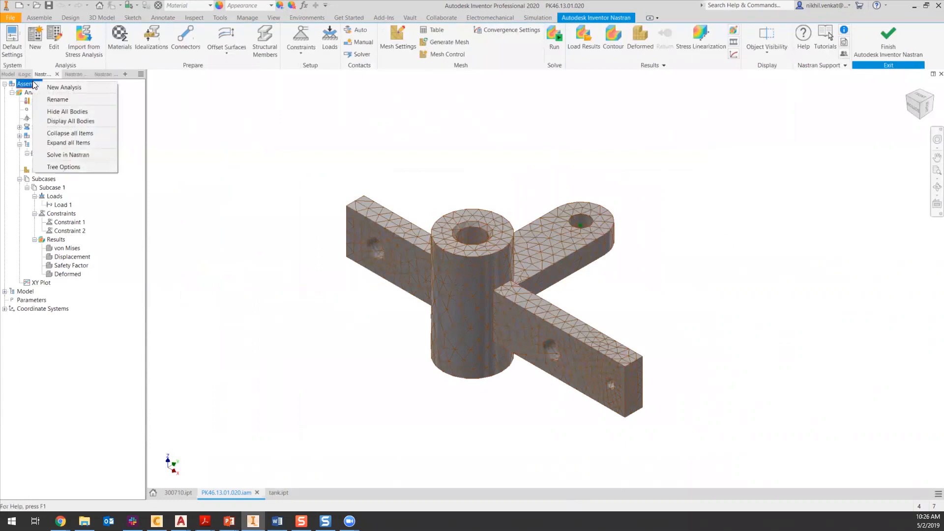
{"action": "left_click", "coordinate": [35, 92]}
Create an updated Vault package from Analysis 1
{"action": "right_click", "coordinate": [35, 93]}
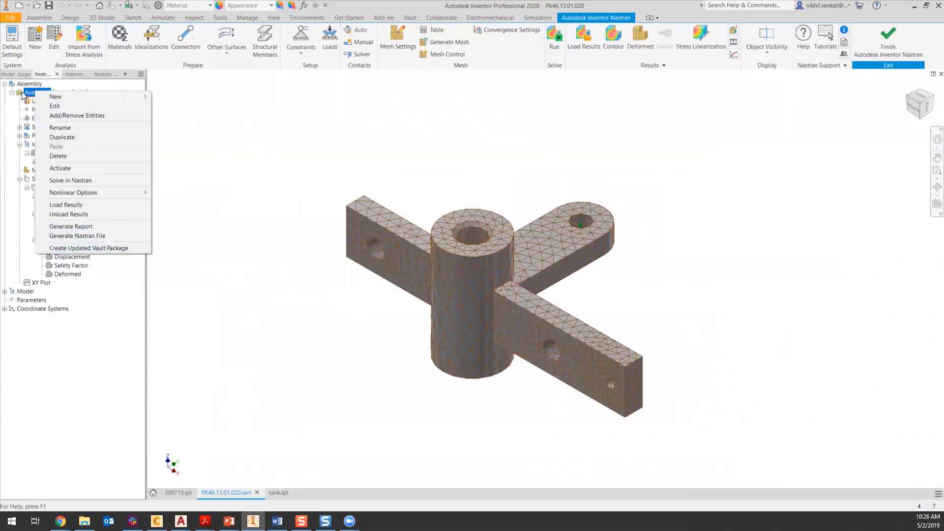
{"action": "right_click", "coordinate": [7, 110]}
{"action": "right_click", "coordinate": [36, 91]}
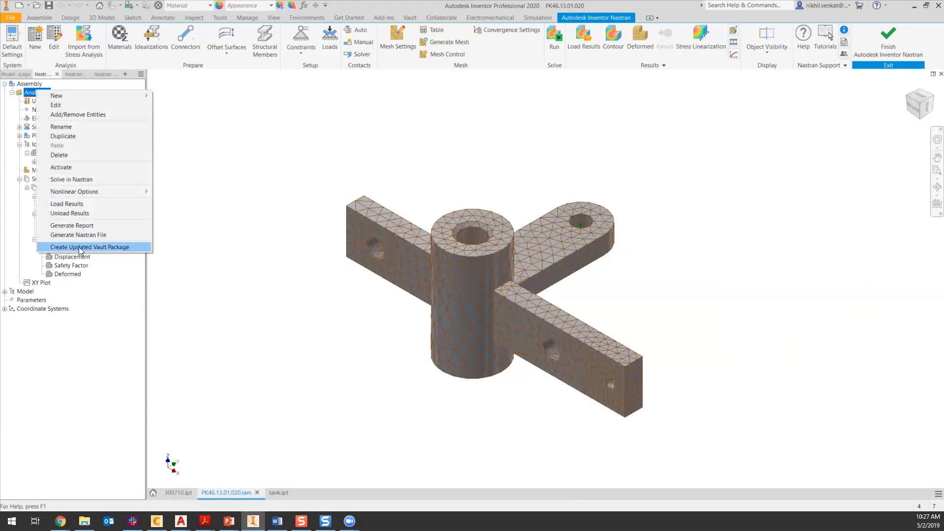
{"action": "left_click", "coordinate": [115, 248]}
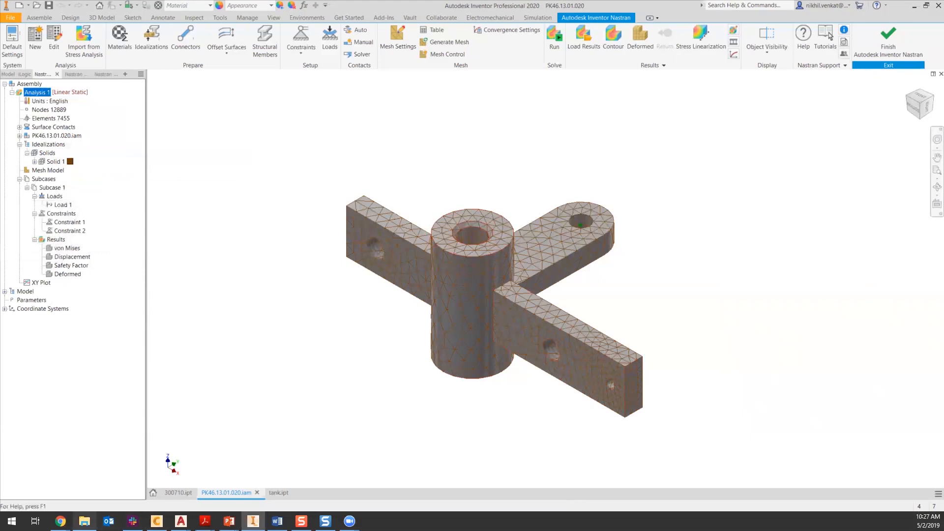
Go back to the Assy, Cab folder in File Explorer, sort it by type and locate PK46.13.01.020.pkg
{"action": "left_click", "coordinate": [85, 521]}
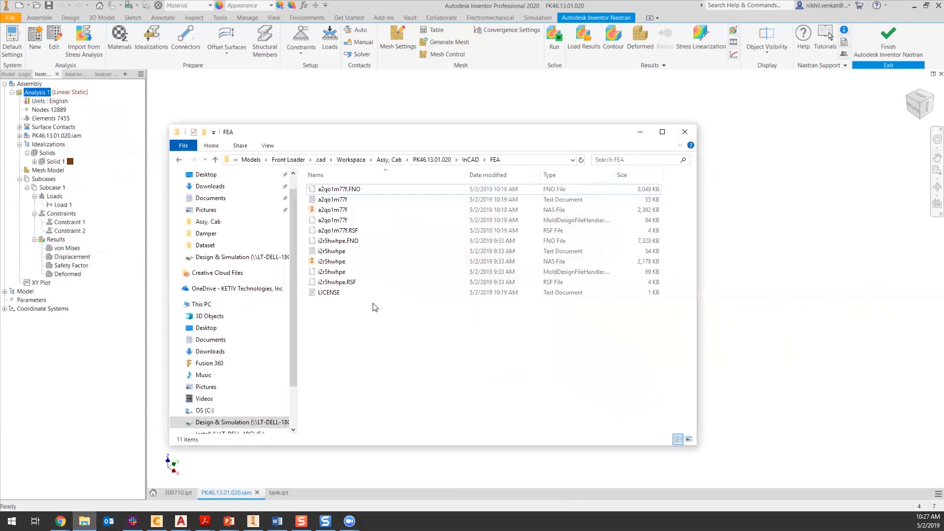
{"action": "left_click", "coordinate": [469, 160]}
{"action": "left_click", "coordinate": [445, 159]}
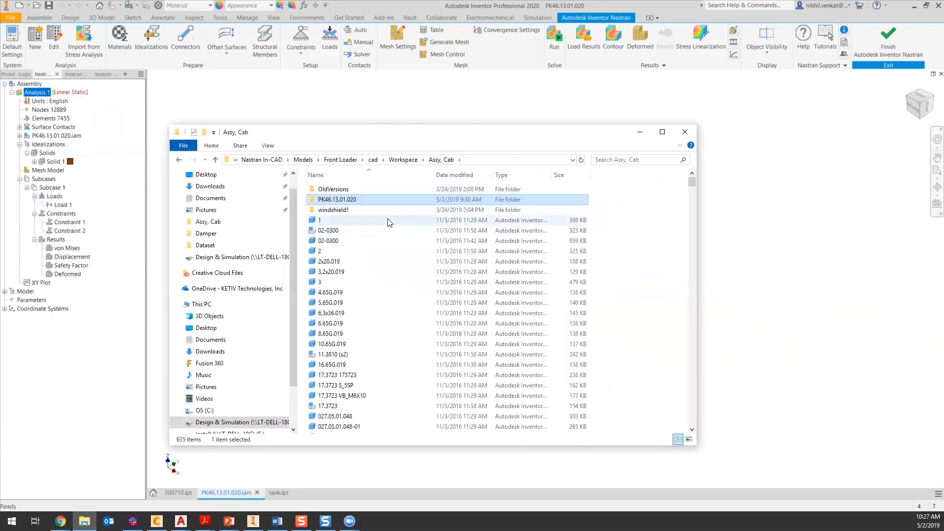
{"action": "left_click", "coordinate": [511, 180]}
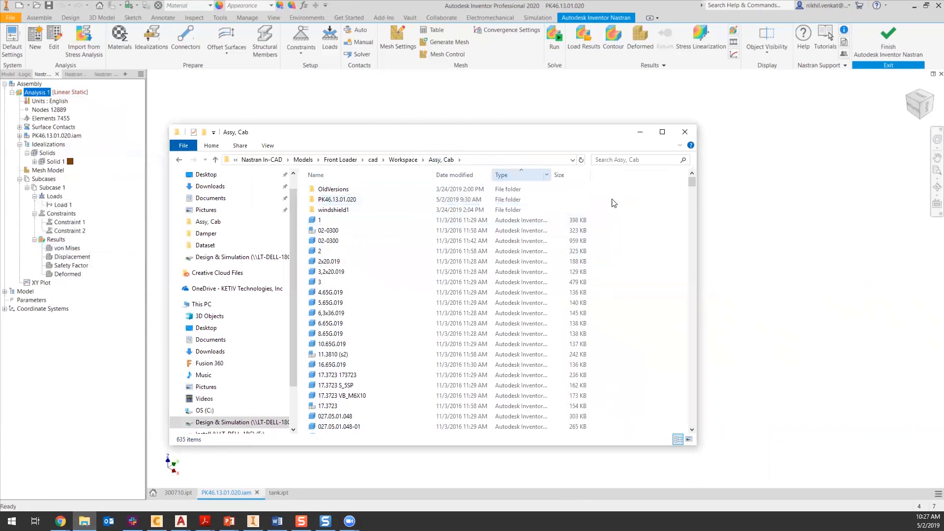
{"action": "left_click_drag", "start_coordinate": [693, 183], "coordinate": [707, 434]}
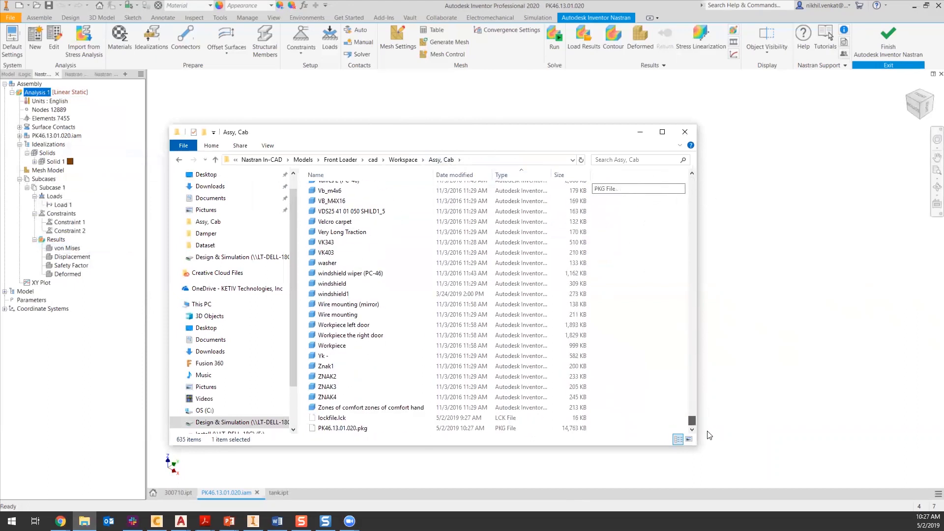
{"action": "left_click", "coordinate": [557, 428]}
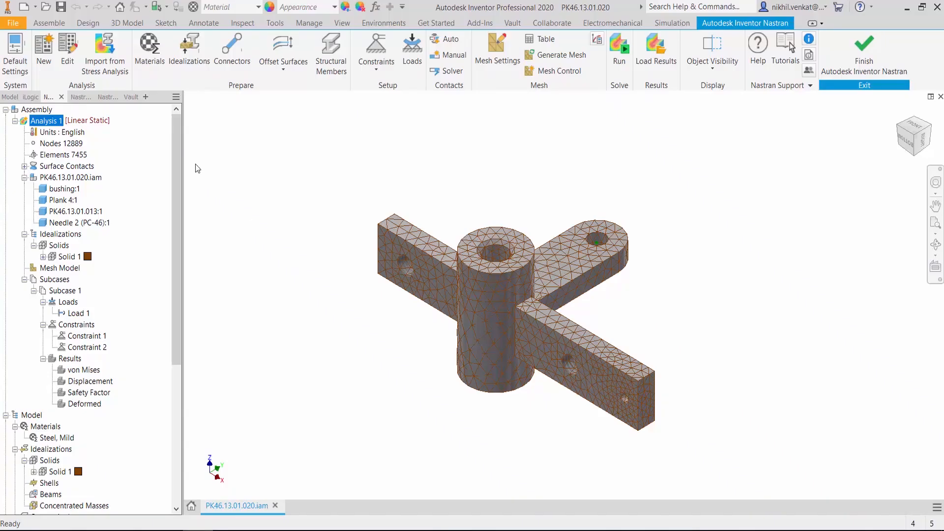
Inspect the assembly in the Vault browser, expand its 3rd Party files and check the Vault commands available for PK46.13.01.020.iam
{"action": "left_click", "coordinate": [130, 96]}
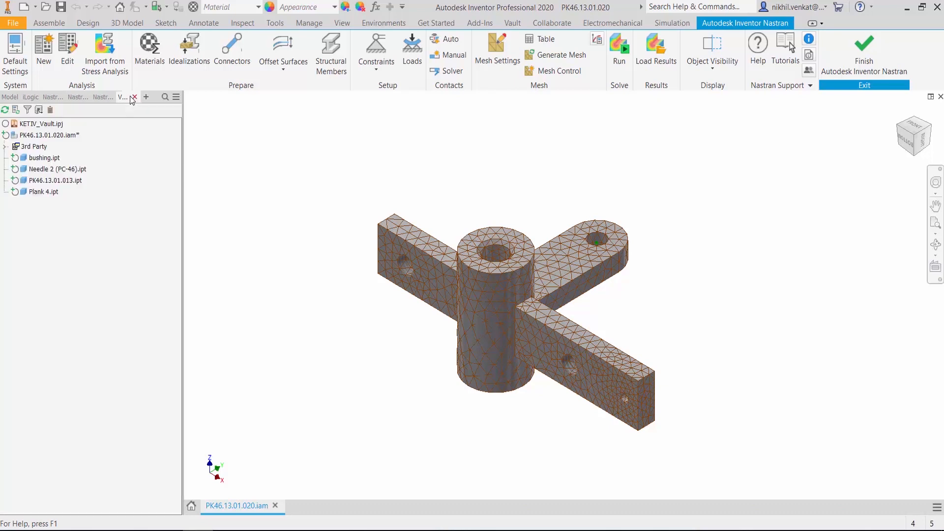
{"action": "left_click", "coordinate": [4, 146]}
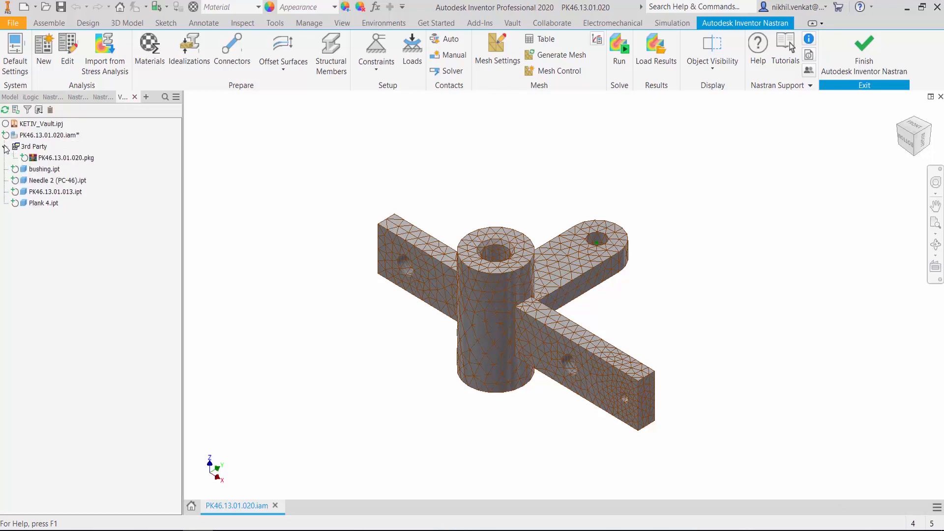
{"action": "right_click", "coordinate": [39, 136]}
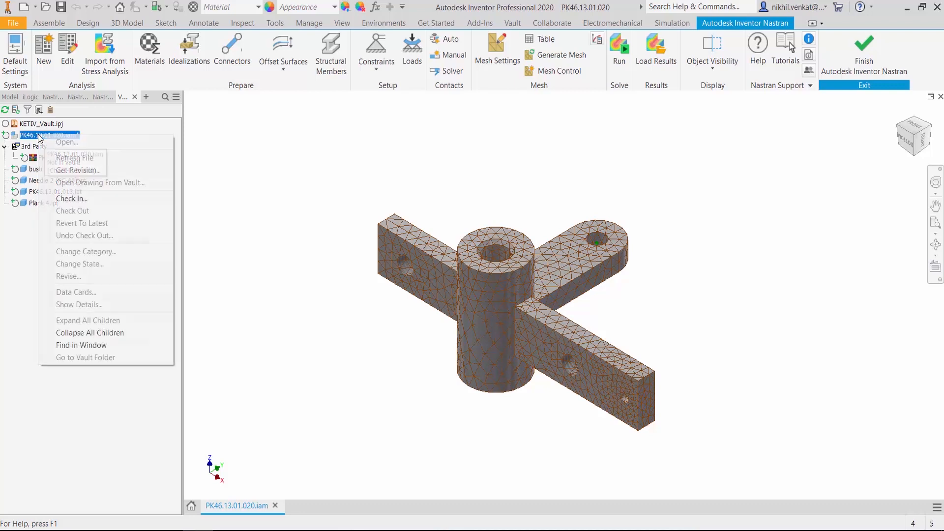
{"action": "left_click", "coordinate": [10, 232]}
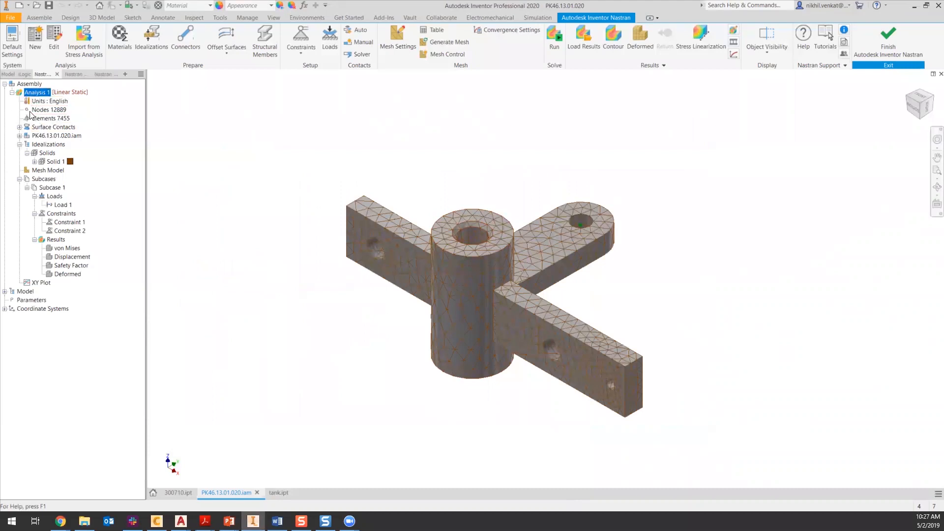
{"action": "right_click", "coordinate": [33, 93]}
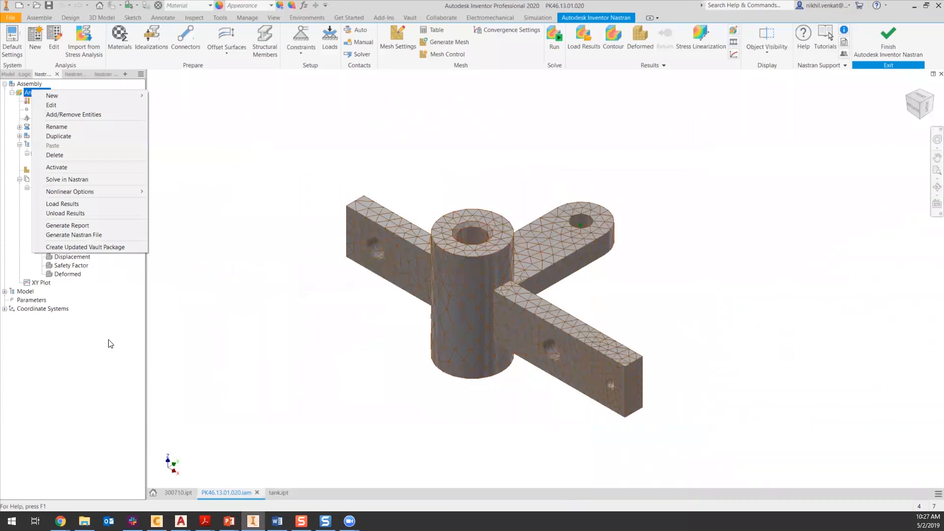
{"action": "left_click", "coordinate": [119, 374]}
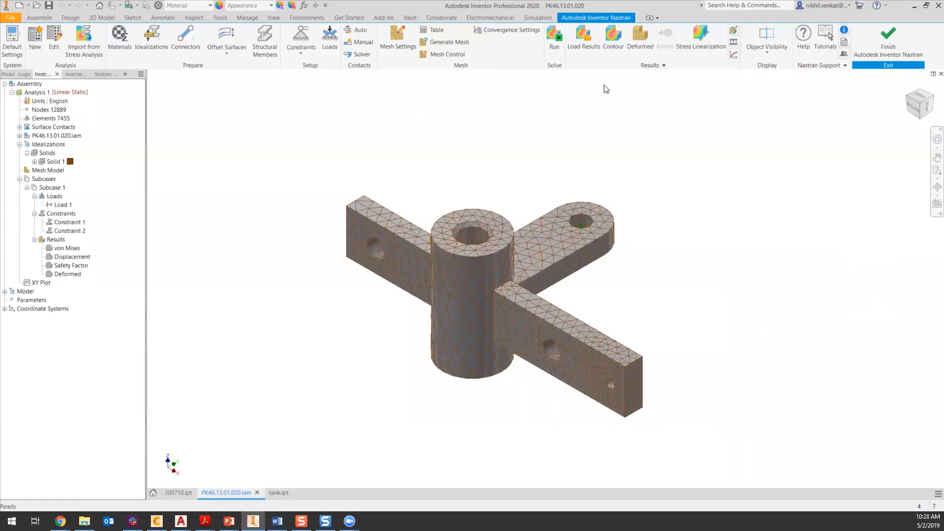
{"action": "right_click", "coordinate": [35, 93]}
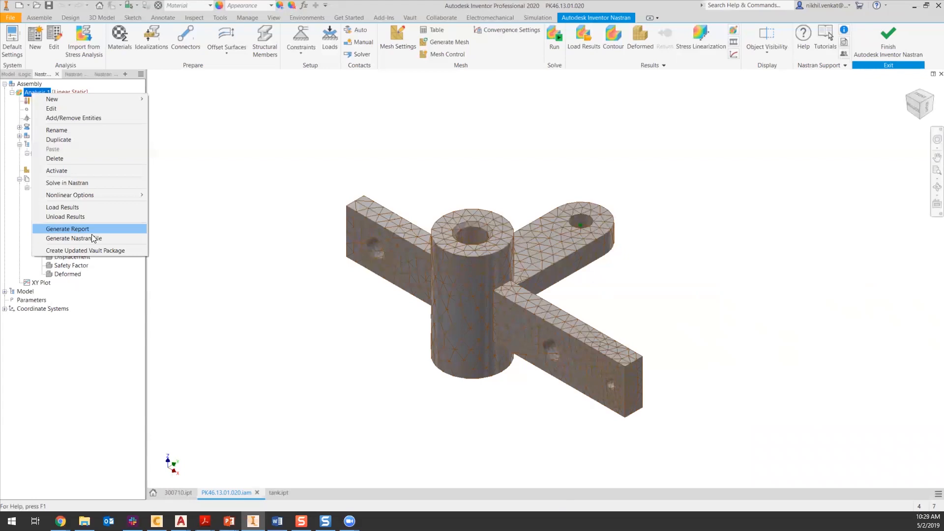
{"action": "left_click", "coordinate": [92, 233]}
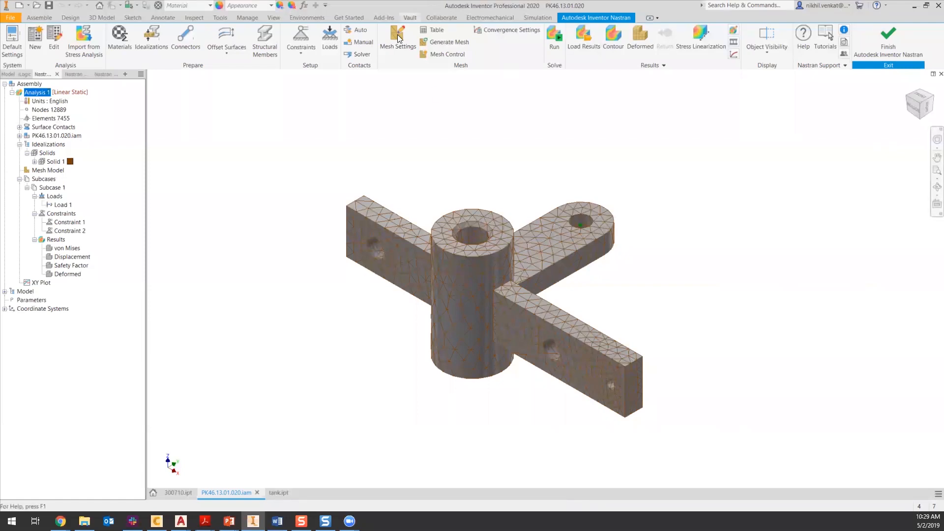
Check which result files and file types Load Results offers, and cancel without loading any
{"action": "left_click", "coordinate": [580, 49]}
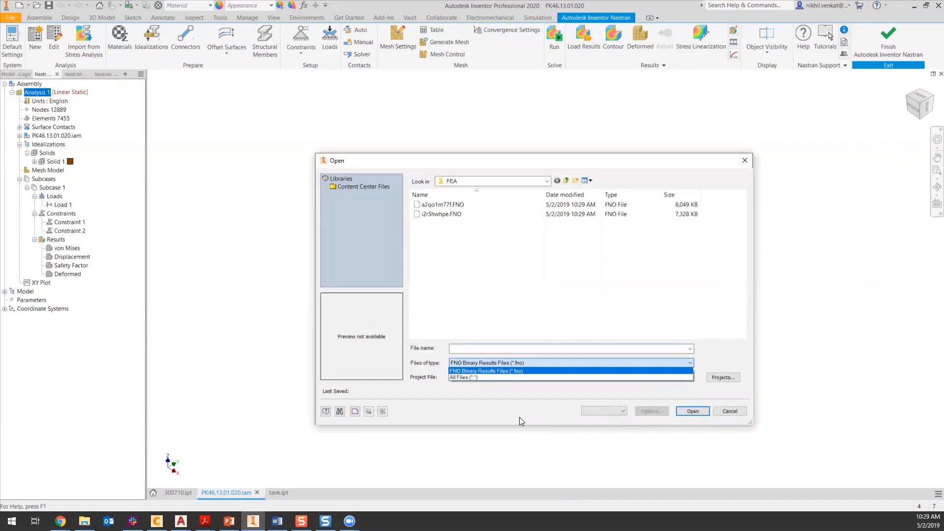
{"action": "left_click", "coordinate": [727, 412]}
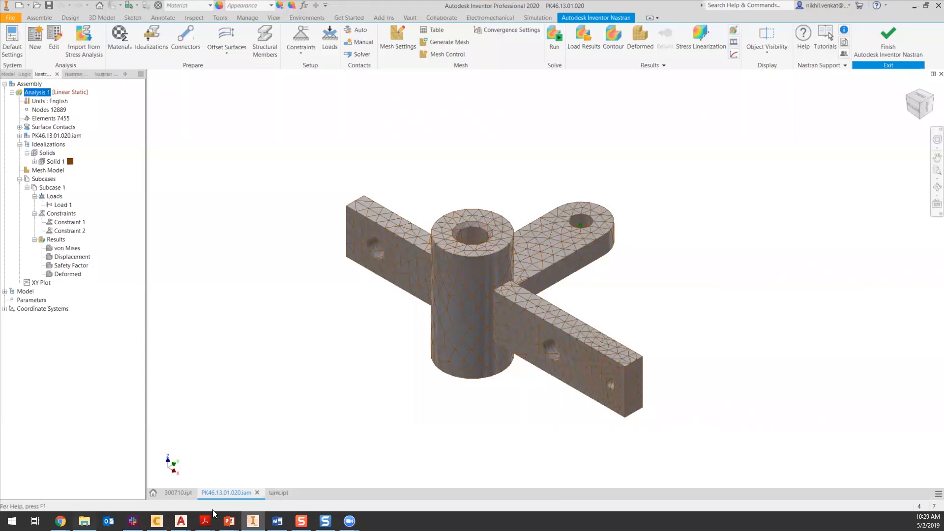
Switch to File Explorer and open PK46.13.01.020.pkg as an archive
{"action": "left_click", "coordinate": [85, 520]}
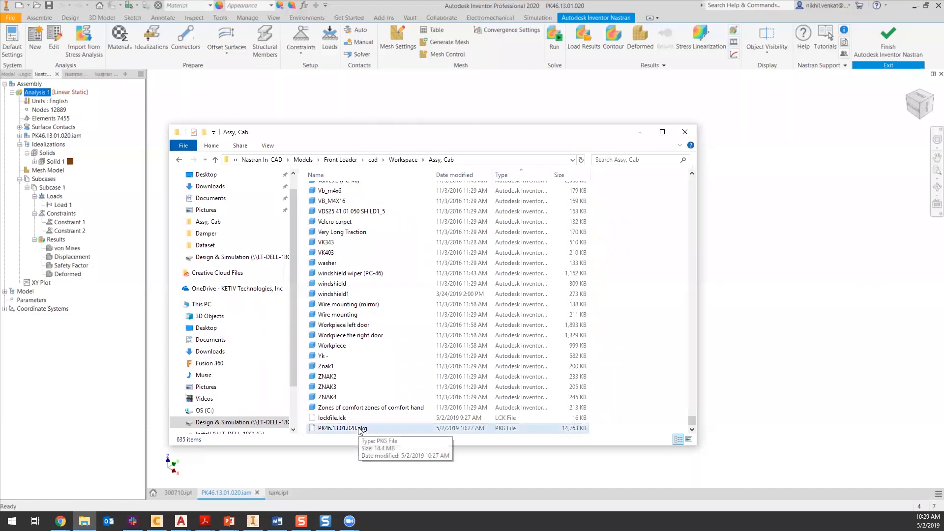
{"action": "right_click", "coordinate": [359, 428]}
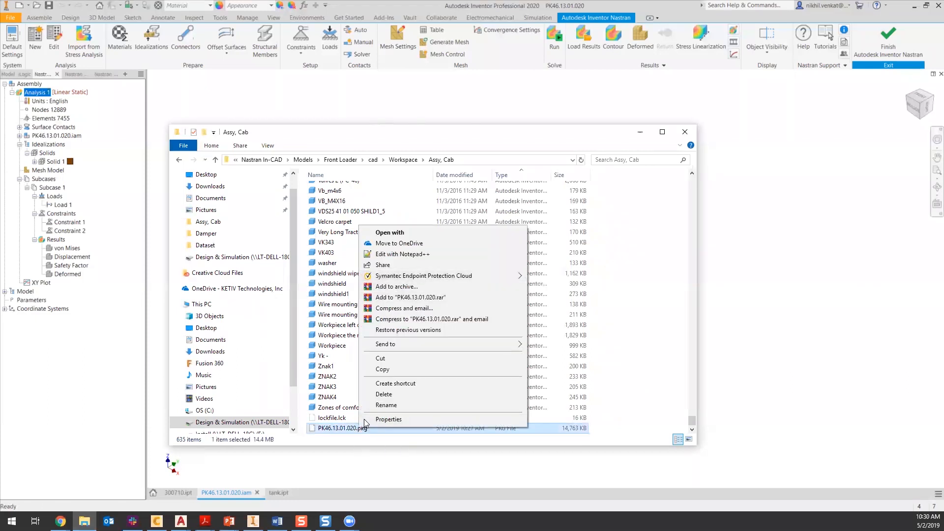
{"action": "left_click", "coordinate": [389, 232]}
{"action": "key", "text": "Down"}
{"action": "key", "text": "Return"}
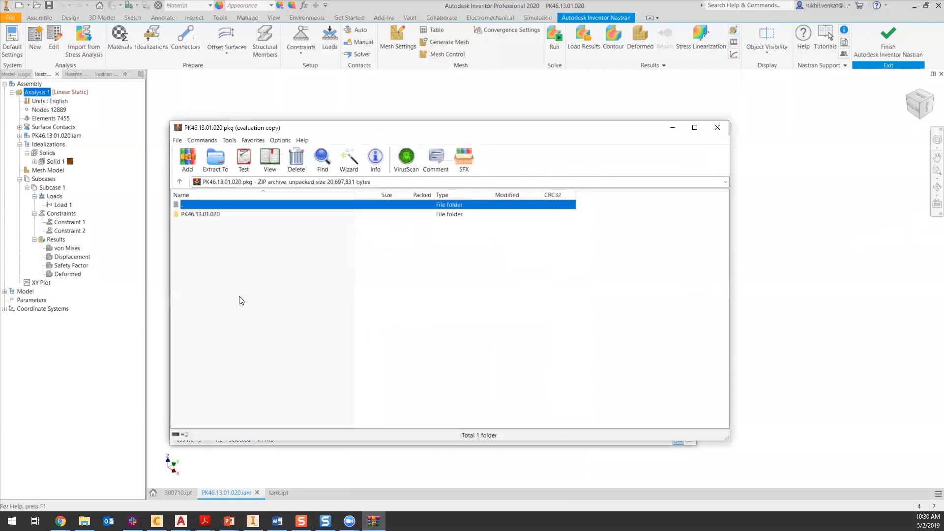
Browse the archive to PK46.13.01.020\InCAD\FEA, review the packaged files and minimize the archive and folder windows
{"action": "double_click", "coordinate": [216, 215]}
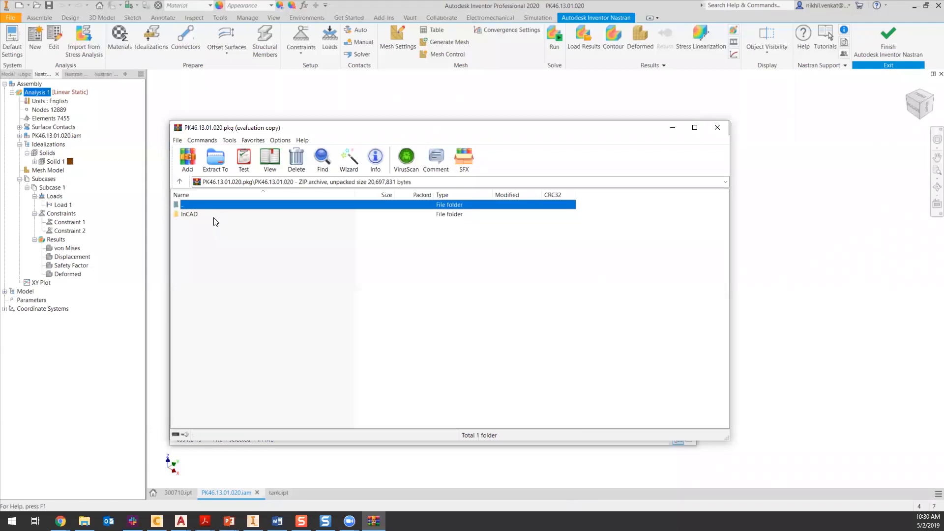
{"action": "double_click", "coordinate": [203, 214]}
{"action": "double_click", "coordinate": [202, 213]}
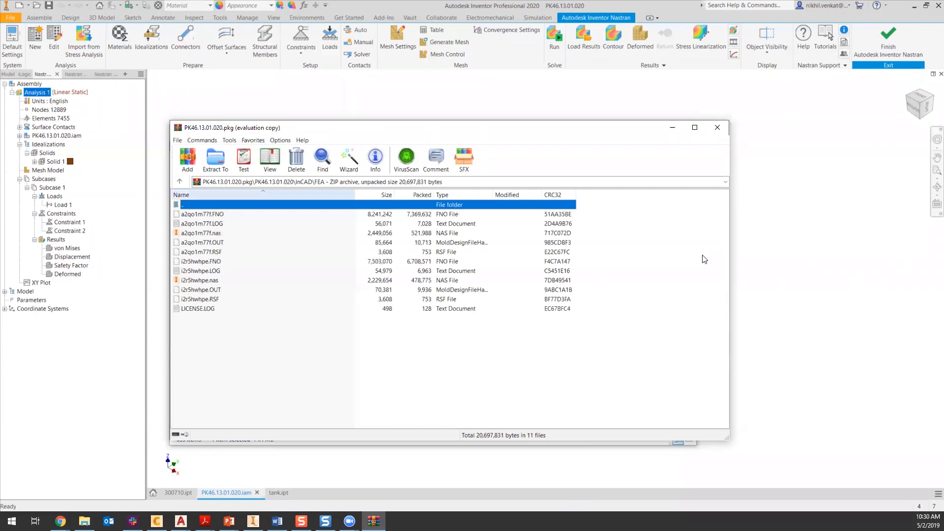
{"action": "left_click", "coordinate": [672, 128]}
{"action": "left_click", "coordinate": [639, 132]}
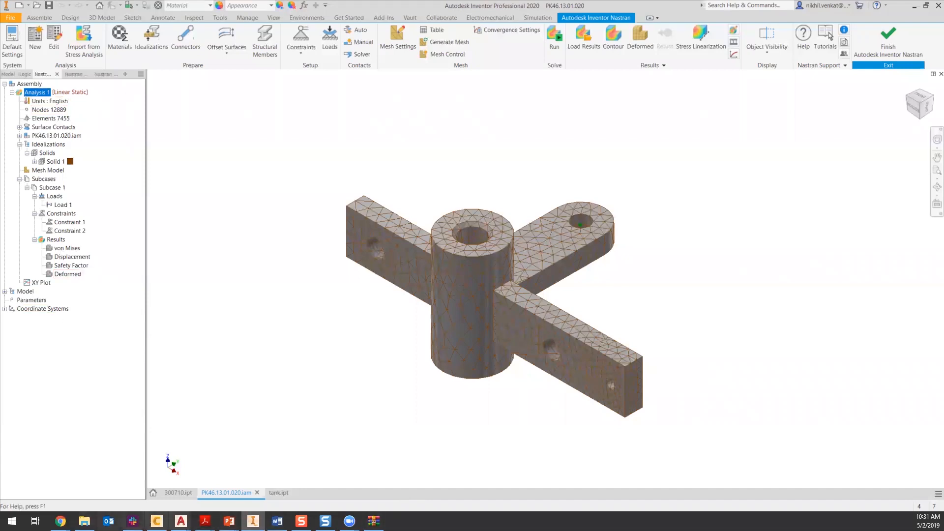
Review the packaged FEA files in the archive again and return to Inventor to show its Vault commands
{"action": "left_click", "coordinate": [374, 521]}
{"action": "left_click", "coordinate": [247, 350]}
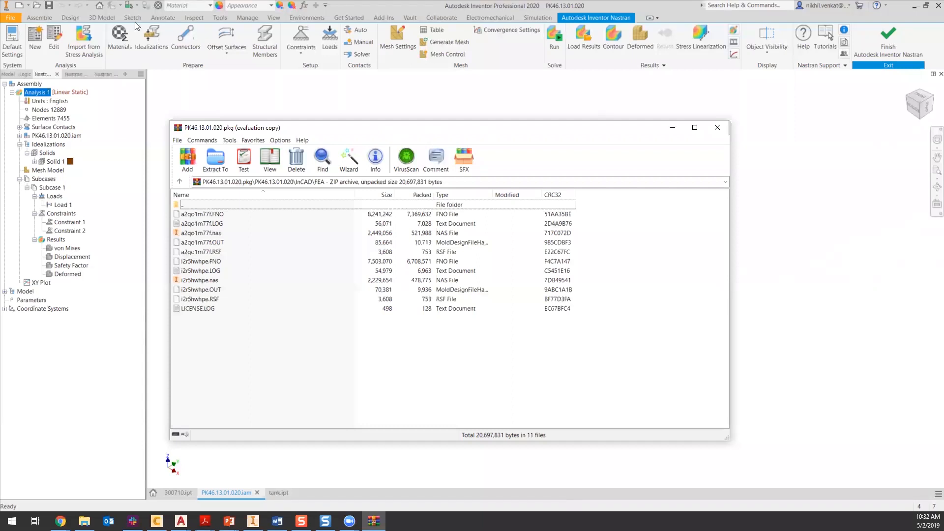
{"action": "left_click", "coordinate": [412, 18]}
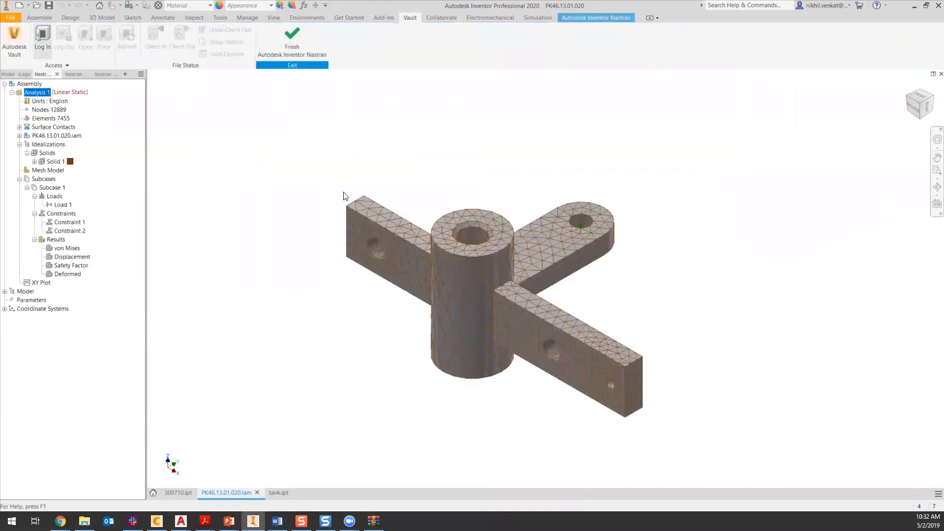
Log in to KETIV_Vault with the account password and save the changes to PK46.13.01.020.iam
{"action": "left_click", "coordinate": [43, 37]}
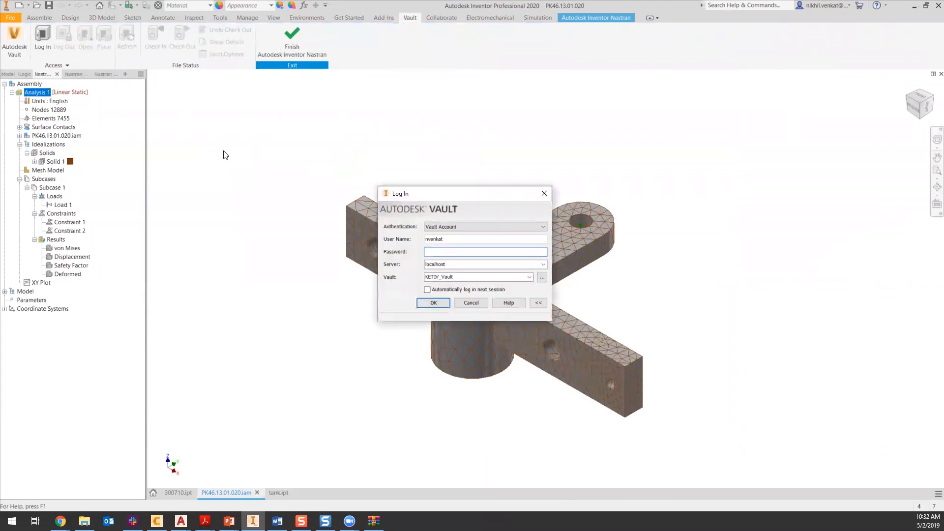
{"action": "type", "text": "**********"}
{"action": "key", "text": "Return"}
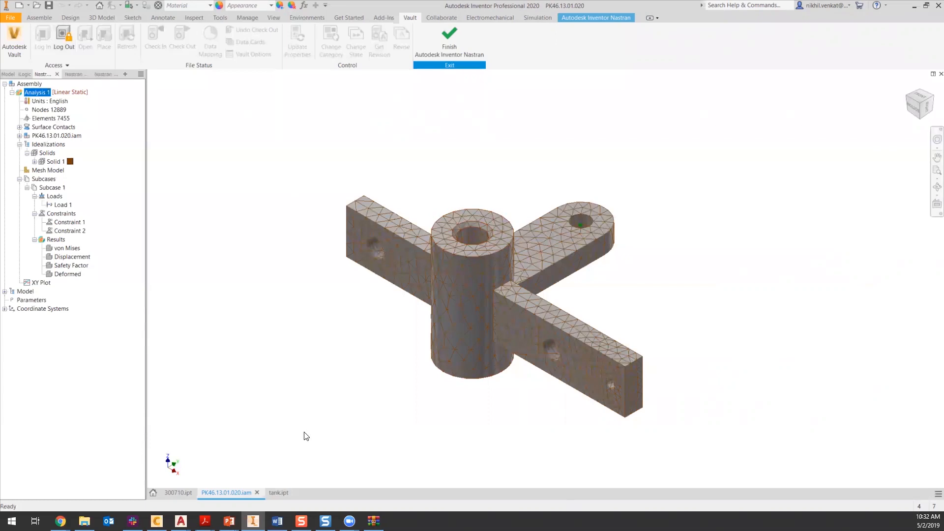
{"action": "left_click", "coordinate": [64, 39]}
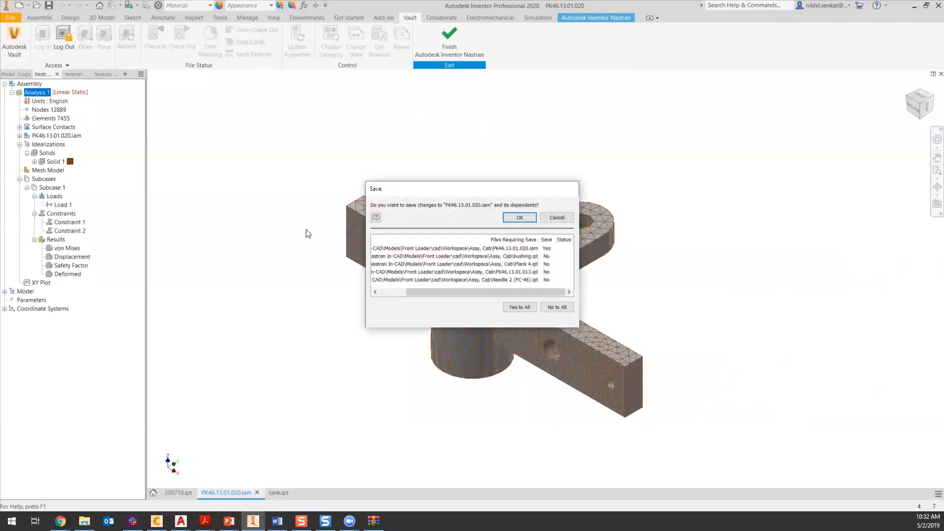
{"action": "key", "text": "Return"}
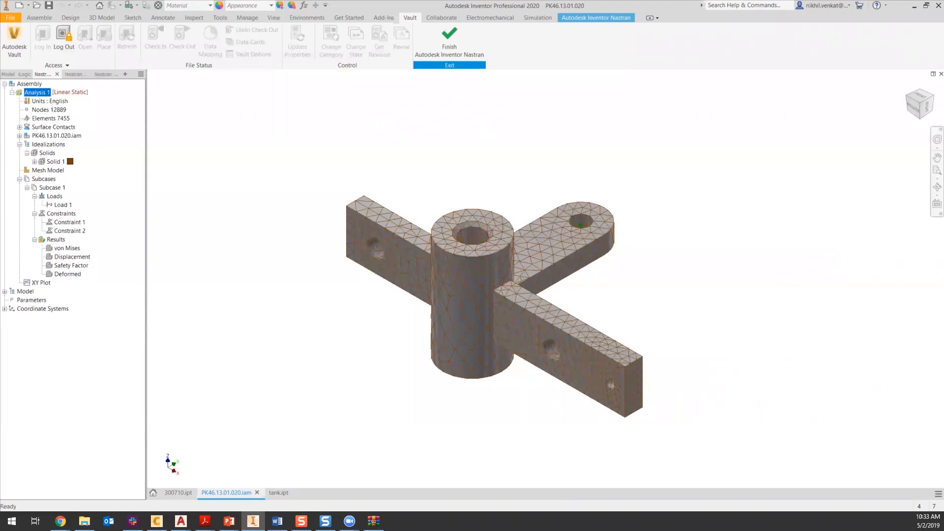
Switch to tank.ipt and start the Autodesk Inventor Nastran environment for it
{"action": "left_click", "coordinate": [289, 491]}
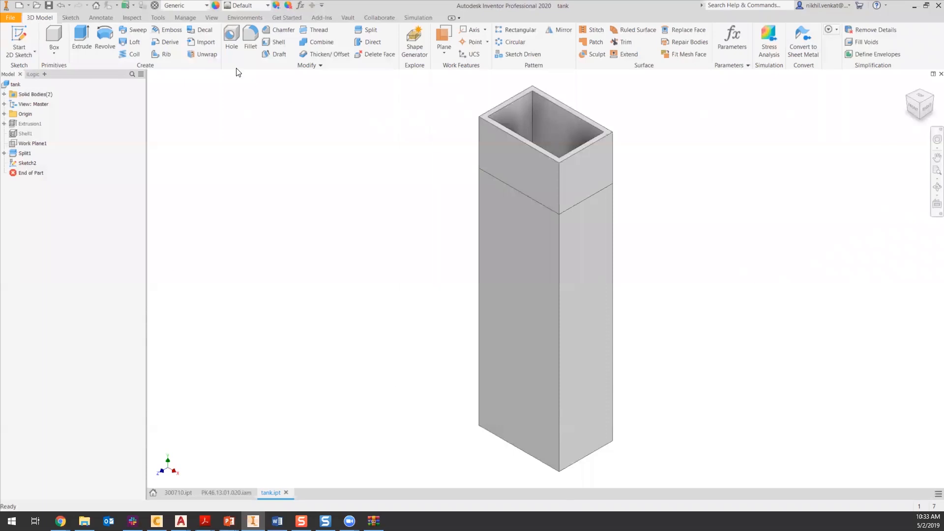
{"action": "left_click", "coordinate": [248, 18]}
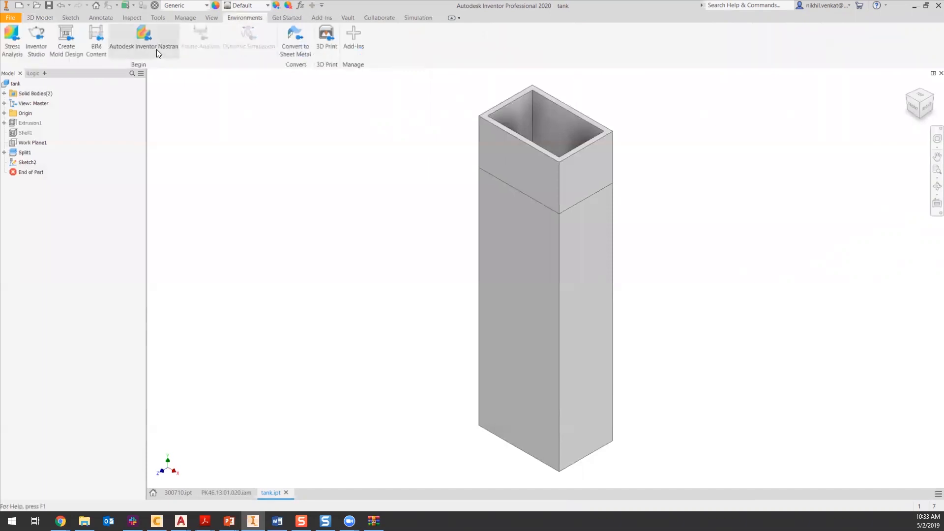
{"action": "left_click", "coordinate": [159, 47]}
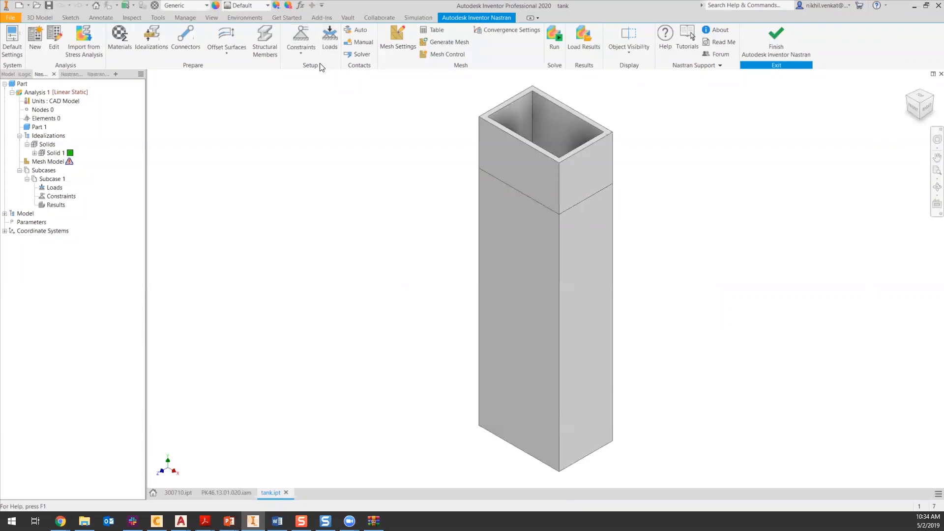
Replace the Generic material of Solid 1 with Steel from the material database
{"action": "left_click", "coordinate": [34, 152]}
{"action": "right_click", "coordinate": [63, 161]}
{"action": "left_click", "coordinate": [123, 134]}
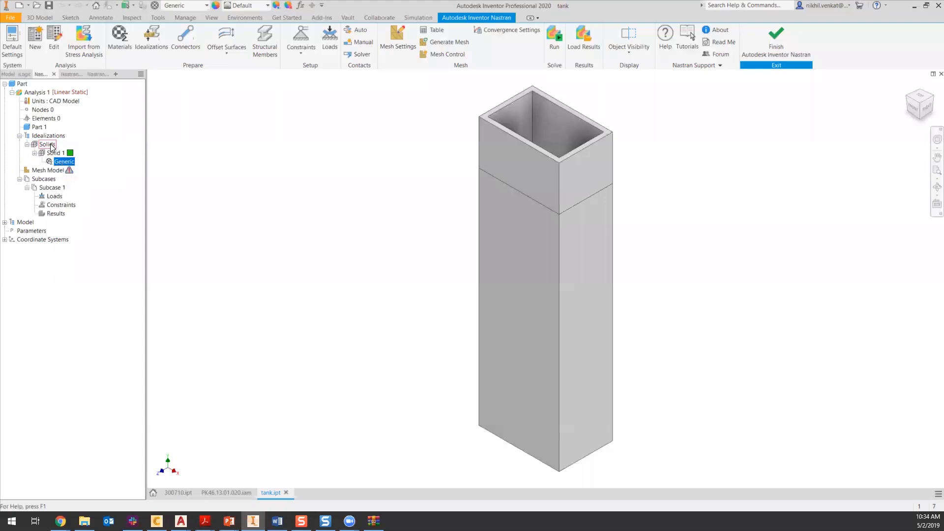
{"action": "right_click", "coordinate": [51, 144]}
{"action": "left_click", "coordinate": [107, 140]}
{"action": "right_click", "coordinate": [63, 162]}
{"action": "left_click", "coordinate": [77, 170]}
{"action": "left_click", "coordinate": [179, 117]}
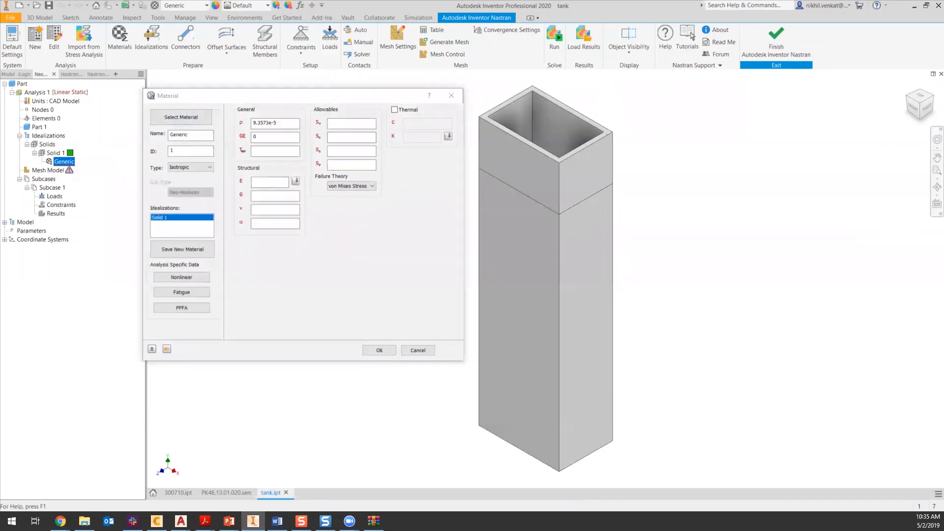
{"action": "left_click", "coordinate": [251, 167]}
{"action": "left_click_drag", "start_coordinate": [364, 164], "coordinate": [360, 231]}
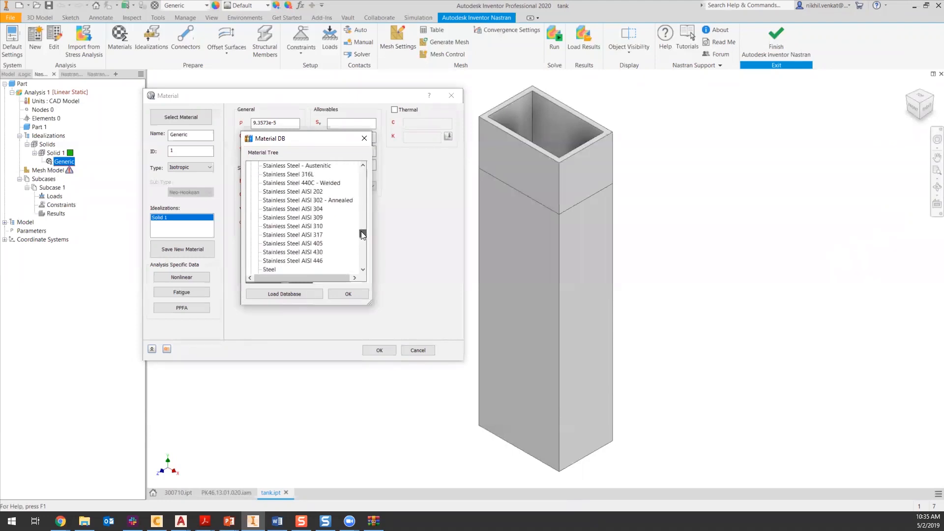
{"action": "left_click", "coordinate": [269, 252]}
{"action": "left_click", "coordinate": [346, 294]}
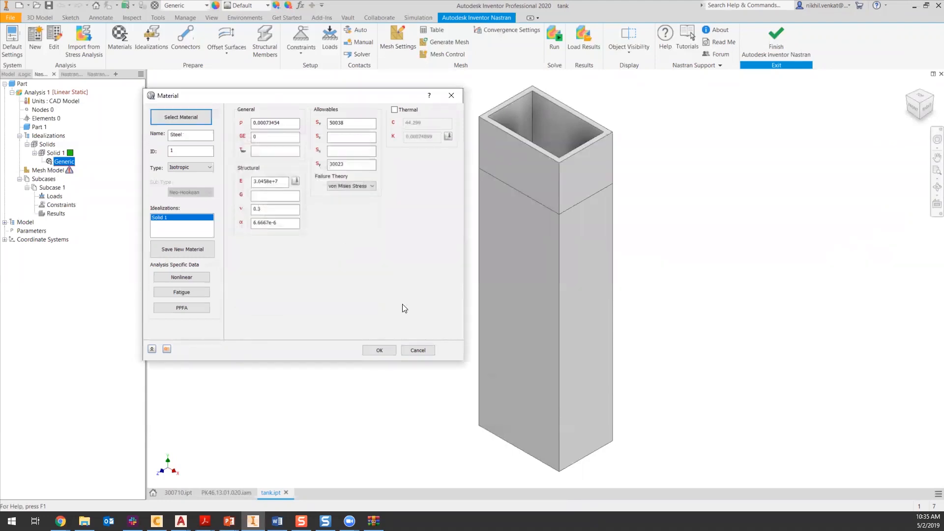
{"action": "left_click", "coordinate": [379, 350]}
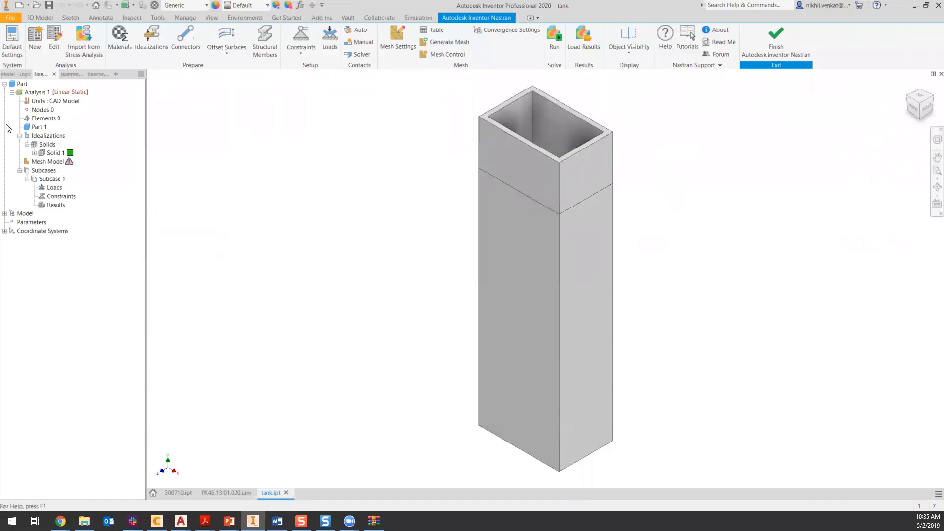
Add a structural constraint that fixes all translations and rotations on the tank's bottom outer face
{"action": "left_click", "coordinate": [291, 34]}
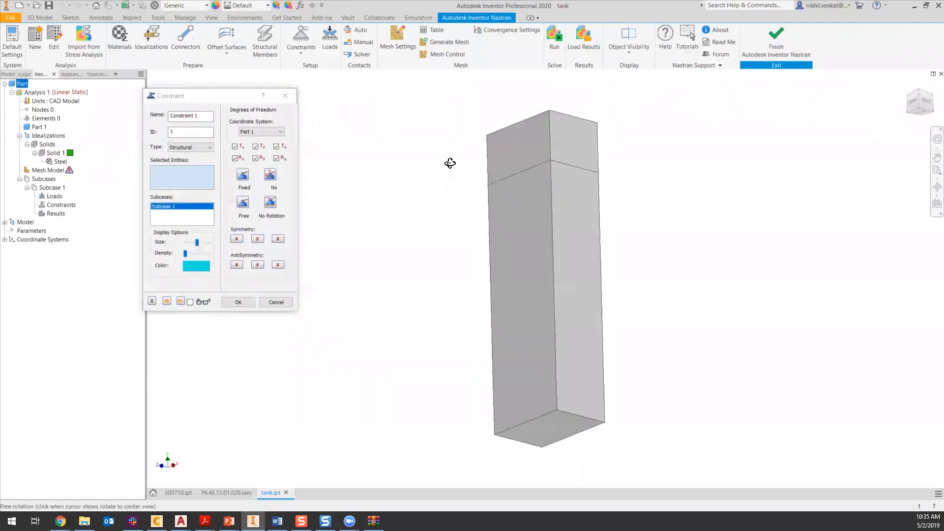
{"action": "scroll", "coordinate": [540, 394], "scroll_direction": "up", "scroll_amount": 3}
{"action": "scroll", "coordinate": [541, 394], "scroll_direction": "down", "scroll_amount": 3}
{"action": "middle_click_drag", "start_coordinate": [560, 367], "coordinate": [530, 226]}
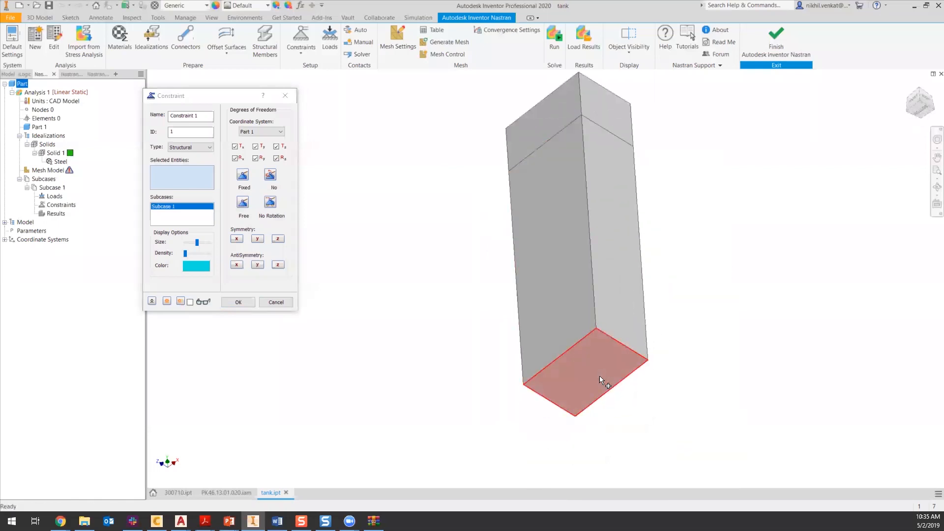
{"action": "left_click", "coordinate": [599, 377]}
{"action": "left_click", "coordinate": [238, 302]}
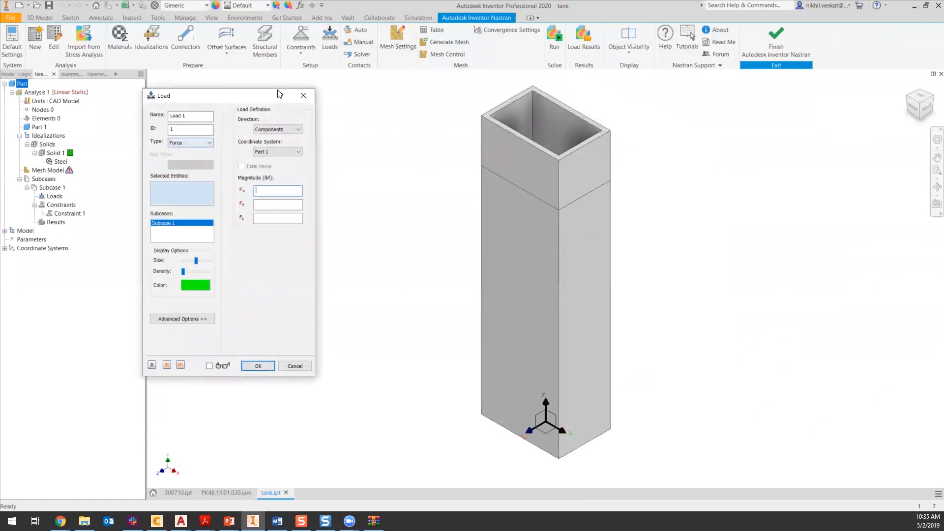
Dismiss the new load and examine the tank's split walls and interior faces before restarting the load definition
{"action": "left_click", "coordinate": [304, 96]}
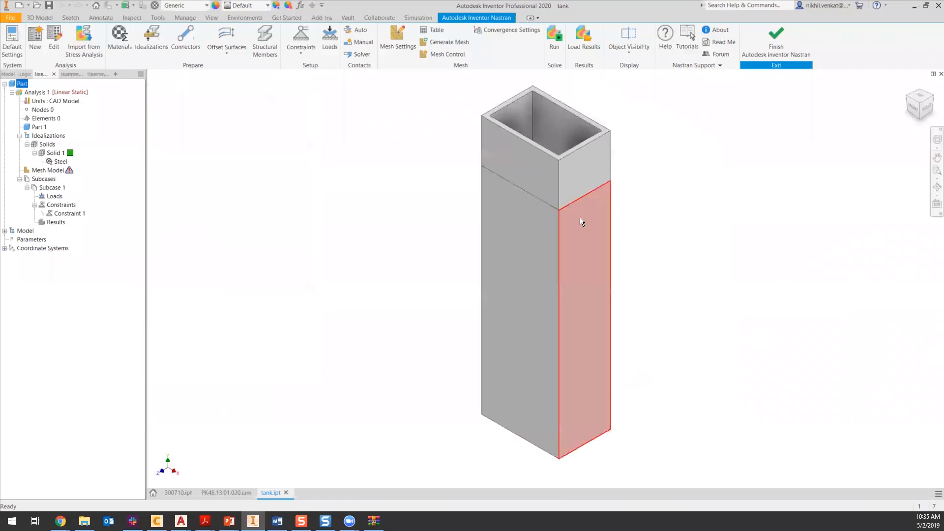
{"action": "middle_click_drag", "start_coordinate": [561, 260], "coordinate": [596, 251], "text": "shift"}
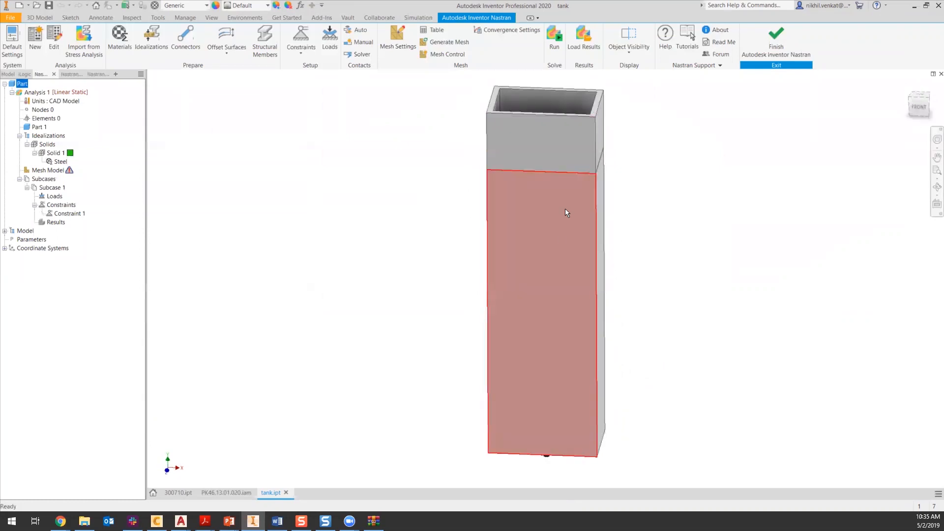
{"action": "middle_click_drag", "start_coordinate": [563, 225], "coordinate": [599, 211], "text": "shift"}
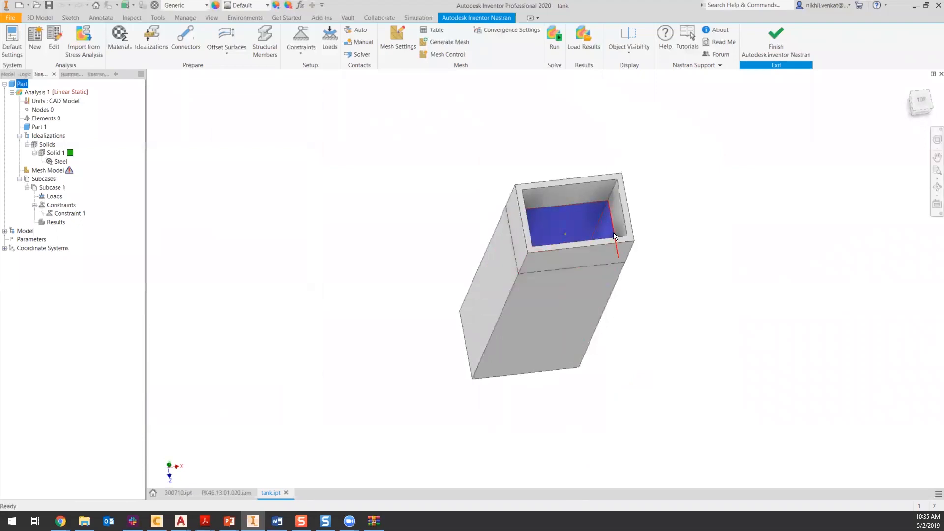
{"action": "scroll", "coordinate": [565, 231], "scroll_direction": "up", "scroll_amount": 2}
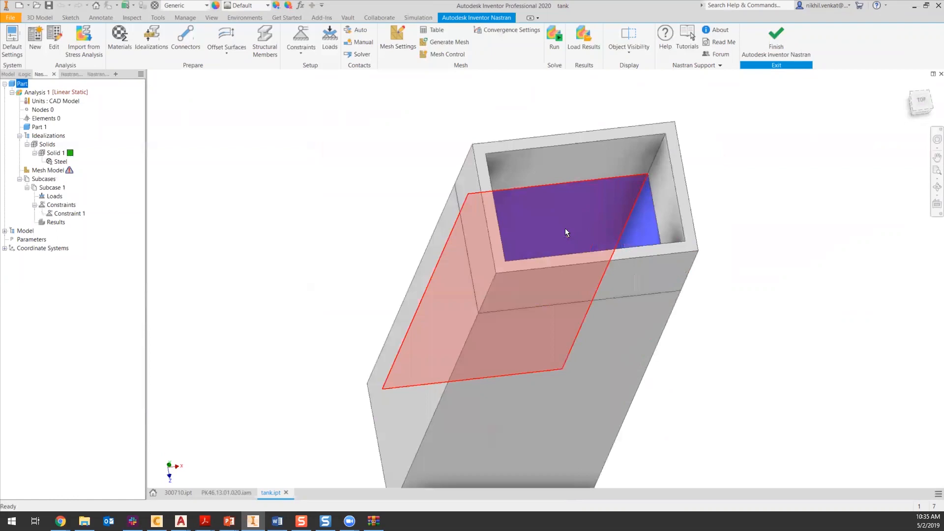
{"action": "scroll", "coordinate": [564, 237], "scroll_direction": "up", "scroll_amount": 2}
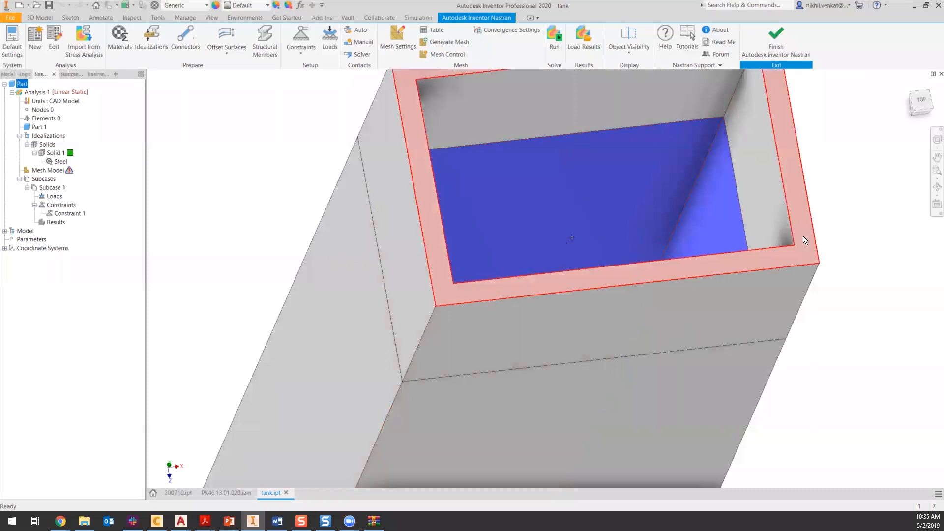
{"action": "left_click", "coordinate": [907, 84]}
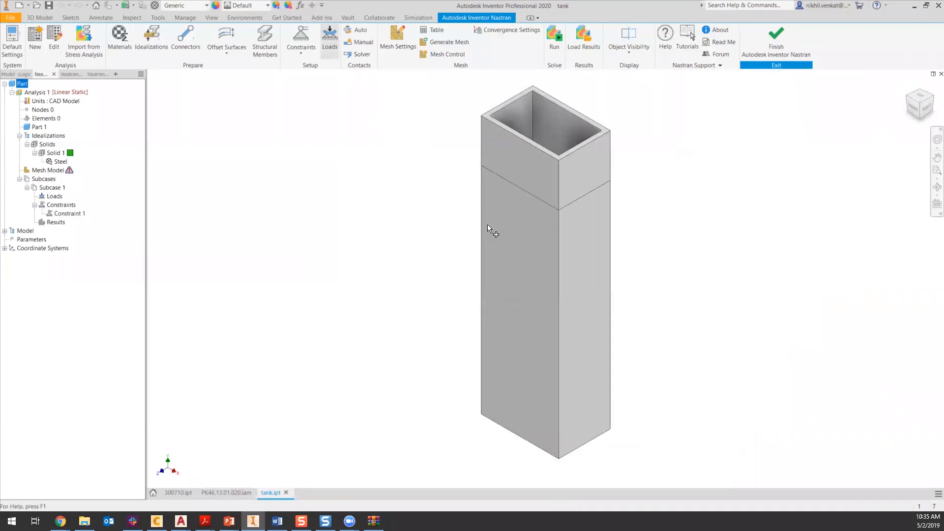
Try a Pressure load with a variable load definition and review its interpolation methods
{"action": "left_click", "coordinate": [181, 143]}
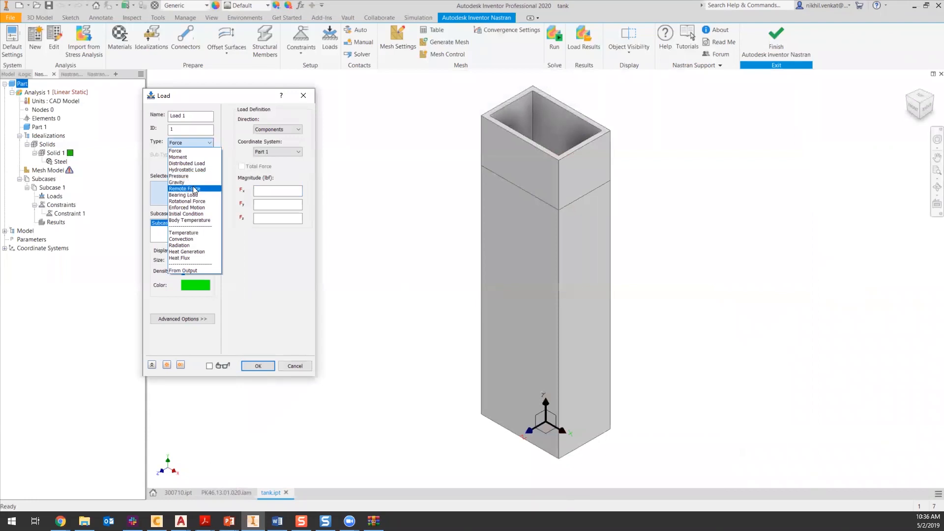
{"action": "left_click", "coordinate": [191, 176]}
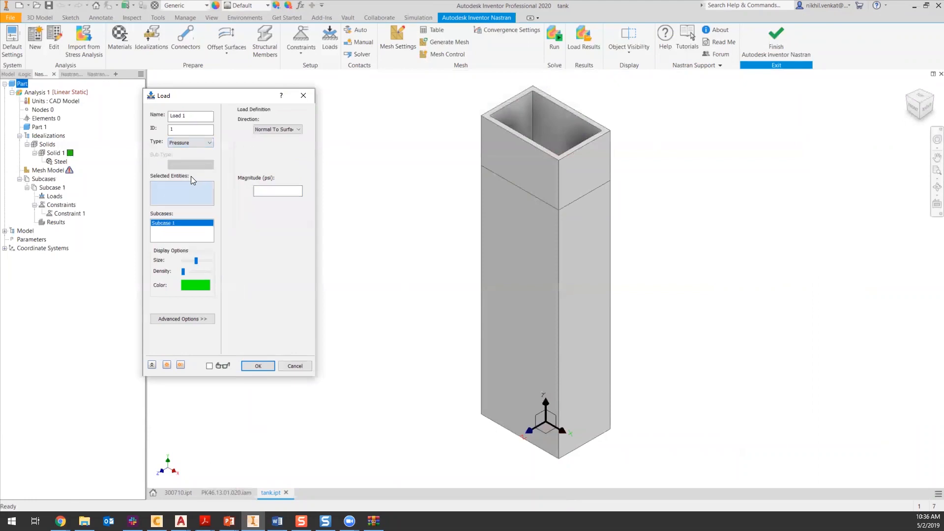
{"action": "left_click", "coordinate": [206, 320]}
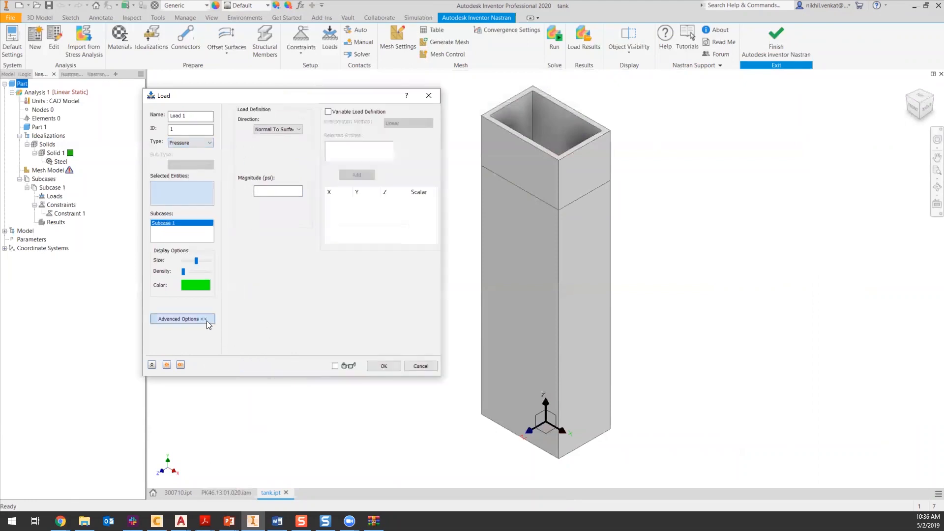
{"action": "left_click", "coordinate": [343, 113]}
{"action": "left_click", "coordinate": [405, 123]}
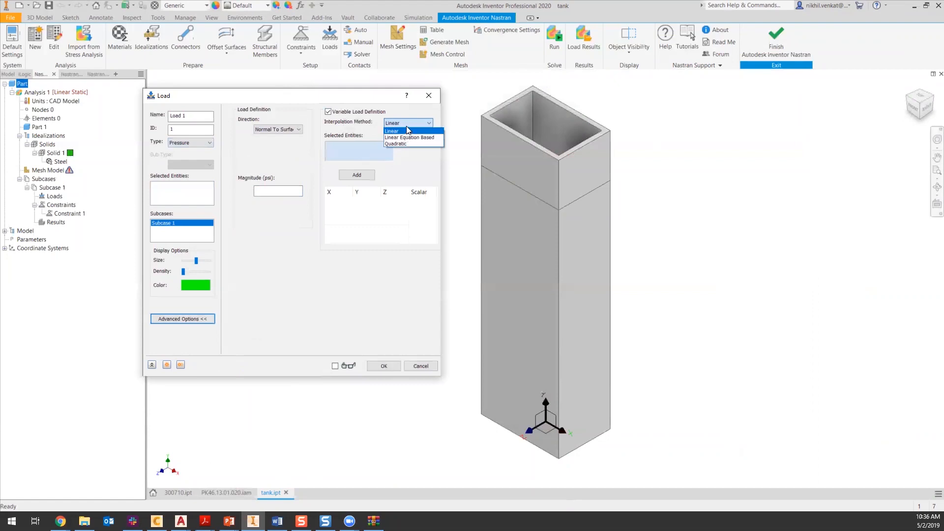
{"action": "left_click", "coordinate": [406, 122]}
{"action": "left_click", "coordinate": [407, 126]}
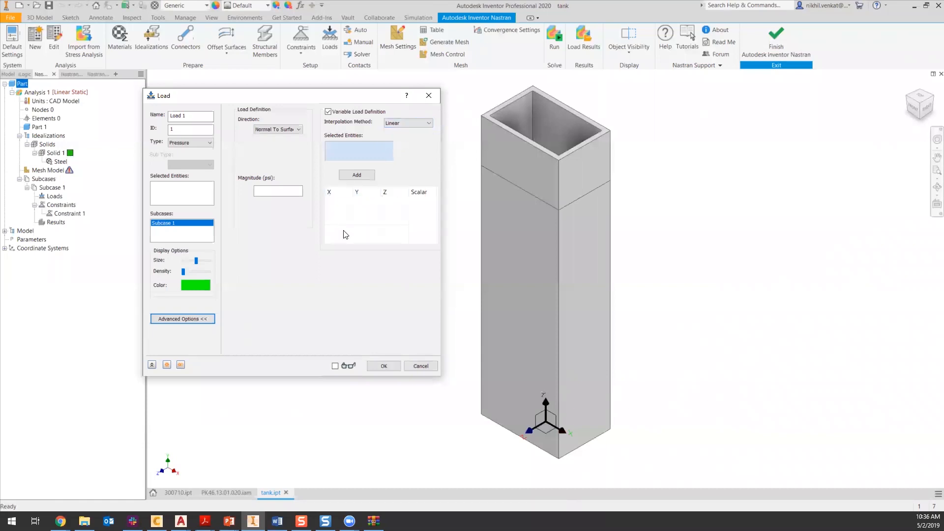
Change the load type to Hydrostatic Load and collapse the advanced options
{"action": "left_click", "coordinate": [186, 143]}
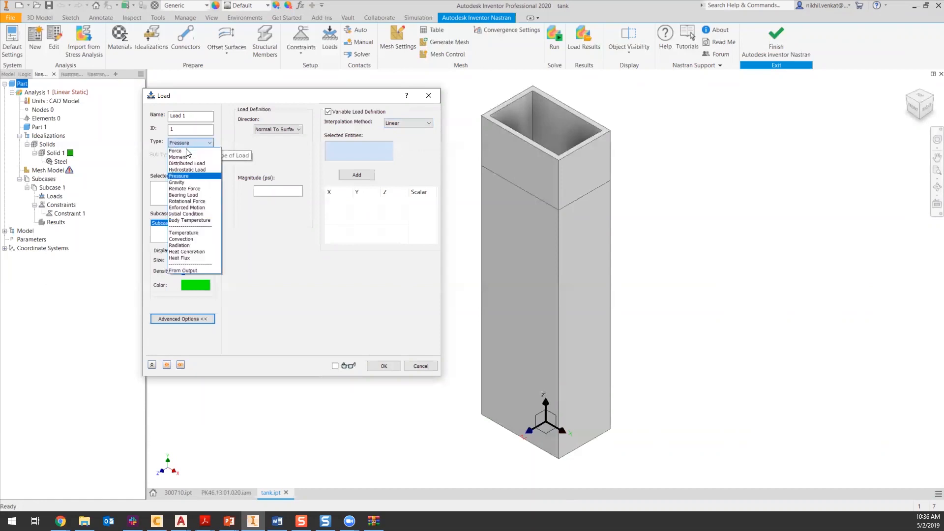
{"action": "left_click", "coordinate": [187, 170]}
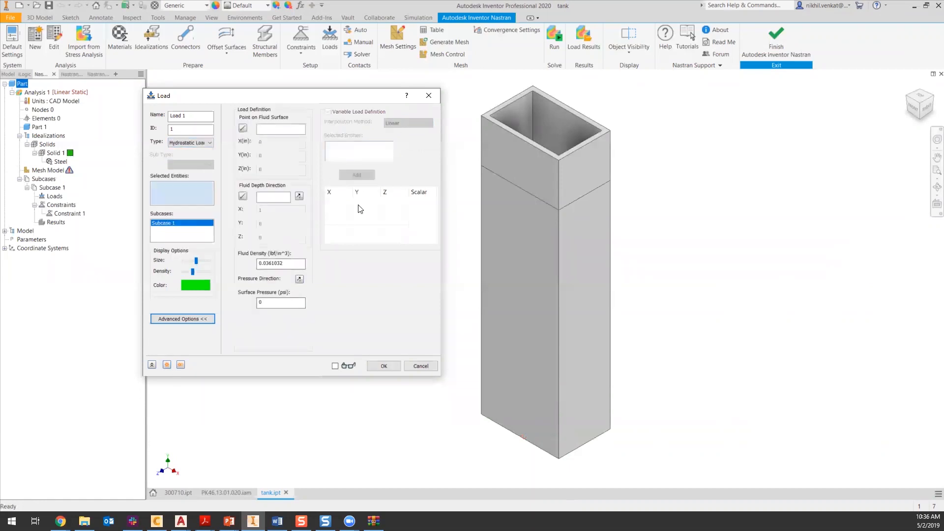
{"action": "left_click", "coordinate": [171, 319]}
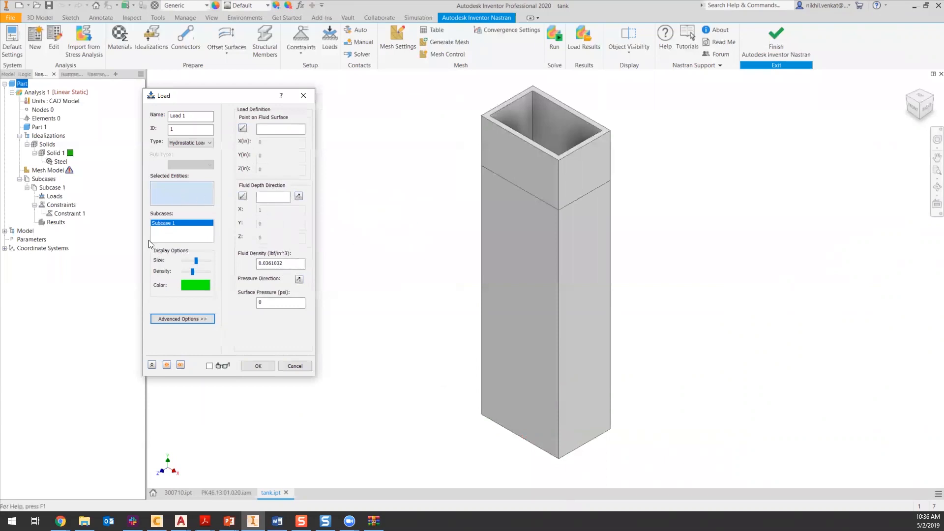
Select the tank's four inner walls below the split line and its inner floor as the hydrostatic load's faces
{"action": "middle_click_drag", "start_coordinate": [432, 304], "coordinate": [407, 320], "text": "shift"}
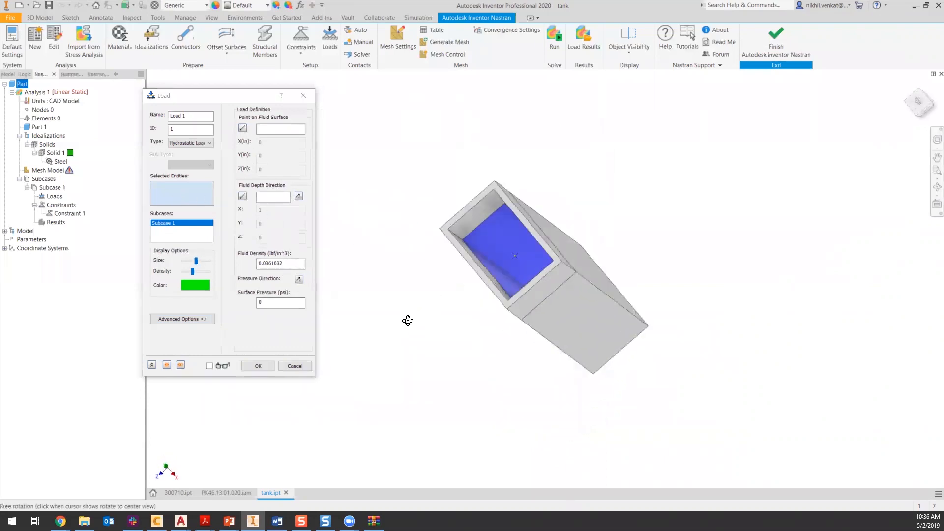
{"action": "scroll", "coordinate": [437, 253], "scroll_direction": "up", "scroll_amount": 3}
{"action": "left_click", "coordinate": [564, 170]}
{"action": "middle_click_drag", "start_coordinate": [565, 170], "coordinate": [630, 275], "text": "shift"}
{"action": "left_click", "coordinate": [644, 287]}
{"action": "left_click", "coordinate": [712, 307]}
{"action": "middle_click_drag", "start_coordinate": [686, 260], "coordinate": [684, 248], "text": "shift"}
{"action": "middle_click_drag", "start_coordinate": [659, 216], "coordinate": [638, 215], "text": "shift"}
{"action": "left_click", "coordinate": [679, 200]}
{"action": "left_click", "coordinate": [627, 248]}
{"action": "mouse_move", "coordinate": [628, 248]}
{"action": "middle_mouse_down", "text": "shift"}
{"action": "mouse_move", "coordinate": [620, 242]}
{"action": "mouse_move", "coordinate": [632, 236]}
{"action": "middle_mouse_up", "text": "shift"}
{"action": "scroll", "coordinate": [195, 191], "scroll_direction": "up", "scroll_amount": 3}
{"action": "scroll", "coordinate": [172, 190], "scroll_direction": "down", "scroll_amount": 1}
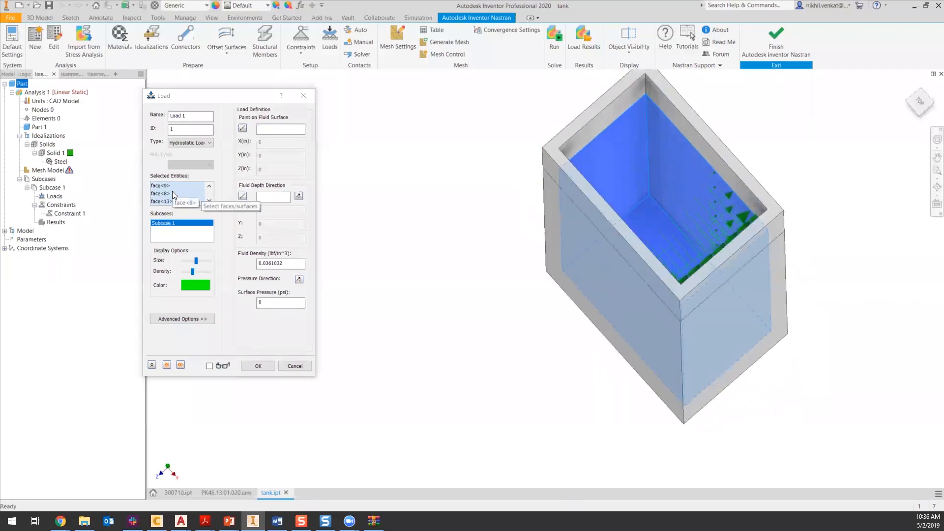
{"action": "scroll", "coordinate": [172, 197], "scroll_direction": "down", "scroll_amount": 1}
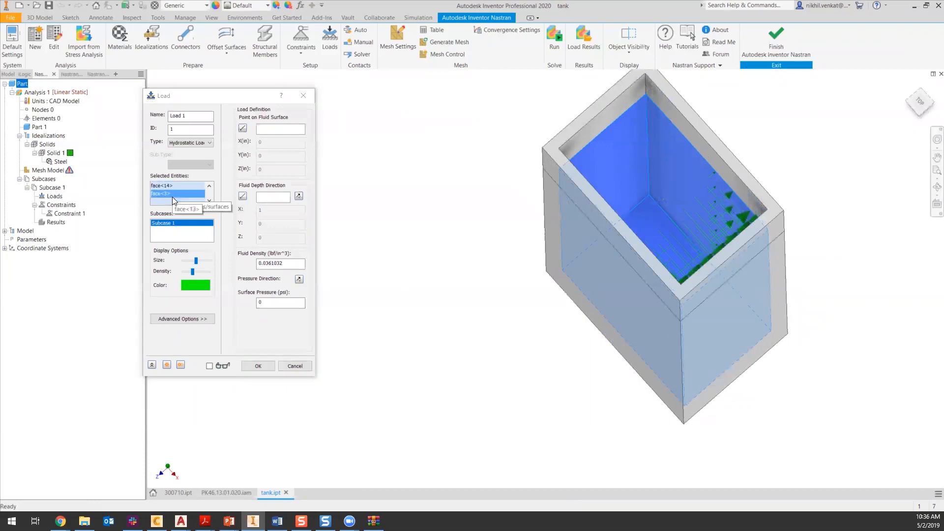
Set the hydrostatic load's point on fluid surface to the centre point at the tank's split-line level
{"action": "left_click", "coordinate": [281, 127]}
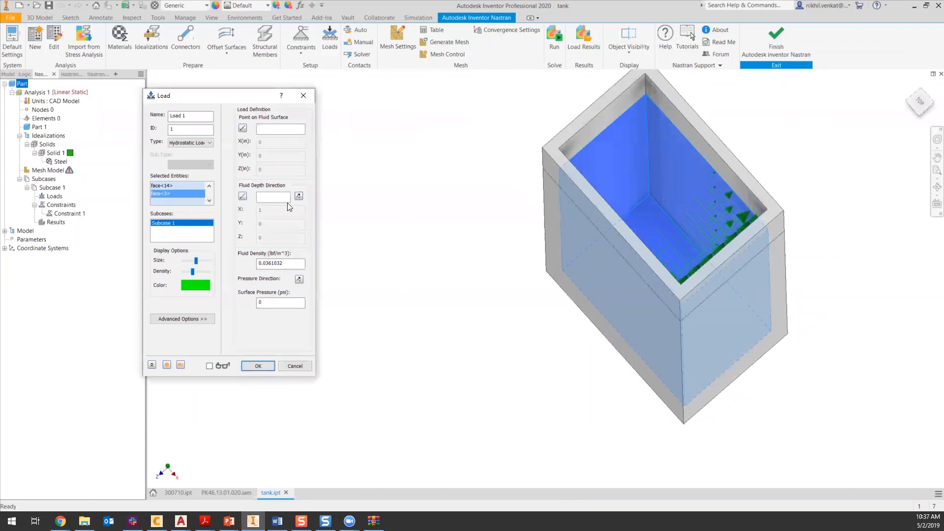
{"action": "left_click", "coordinate": [244, 130]}
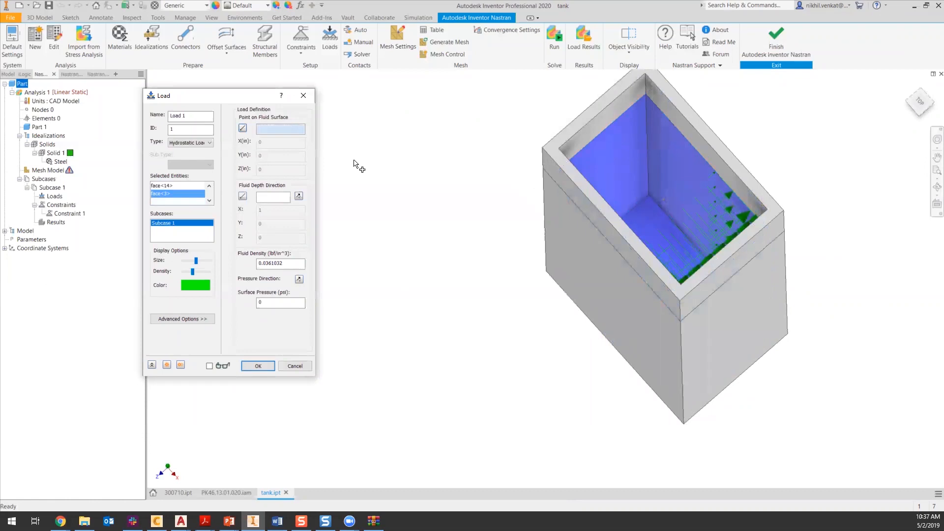
{"action": "mouse_move", "coordinate": [594, 290]}
{"action": "middle_mouse_down", "text": "shift"}
{"action": "mouse_move", "coordinate": [590, 274]}
{"action": "mouse_move", "coordinate": [561, 270]}
{"action": "mouse_move", "coordinate": [587, 276]}
{"action": "middle_mouse_up", "text": "shift"}
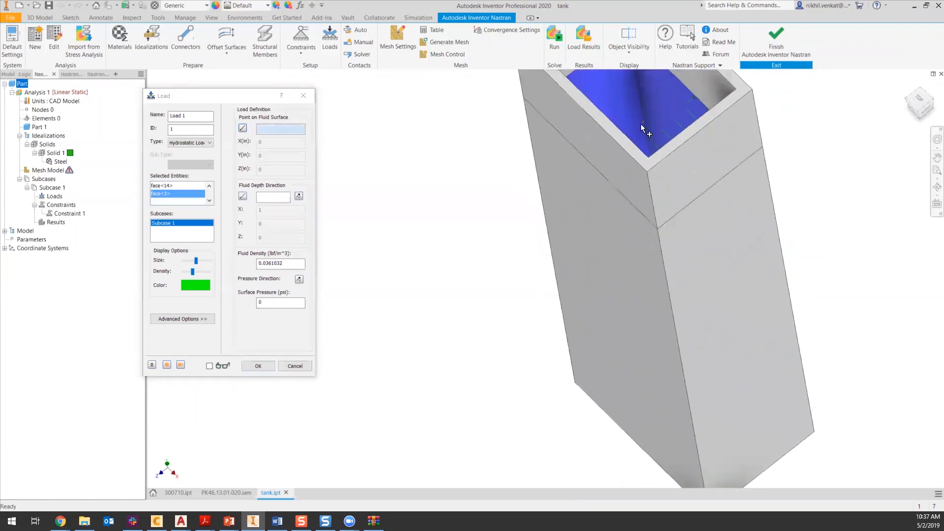
{"action": "scroll", "coordinate": [642, 122], "scroll_direction": "down", "scroll_amount": 4}
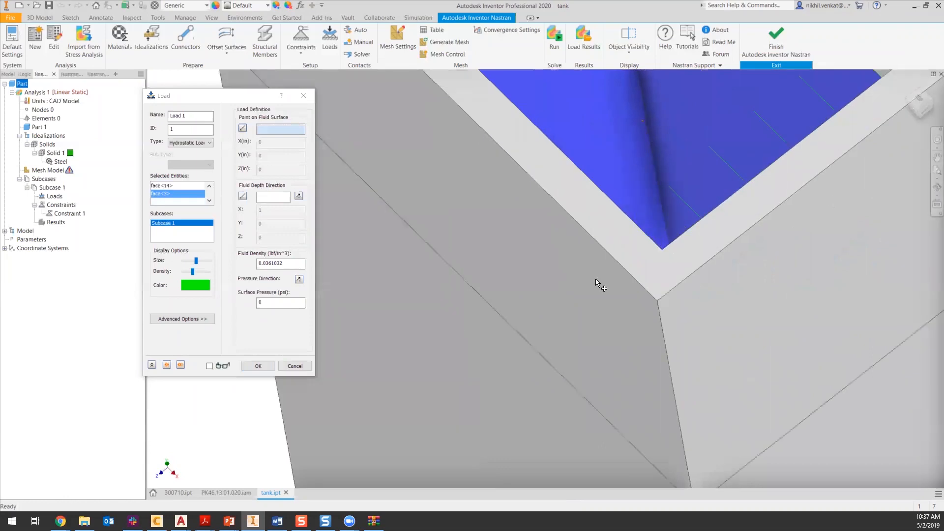
{"action": "middle_click_drag", "start_coordinate": [600, 280], "coordinate": [612, 329]}
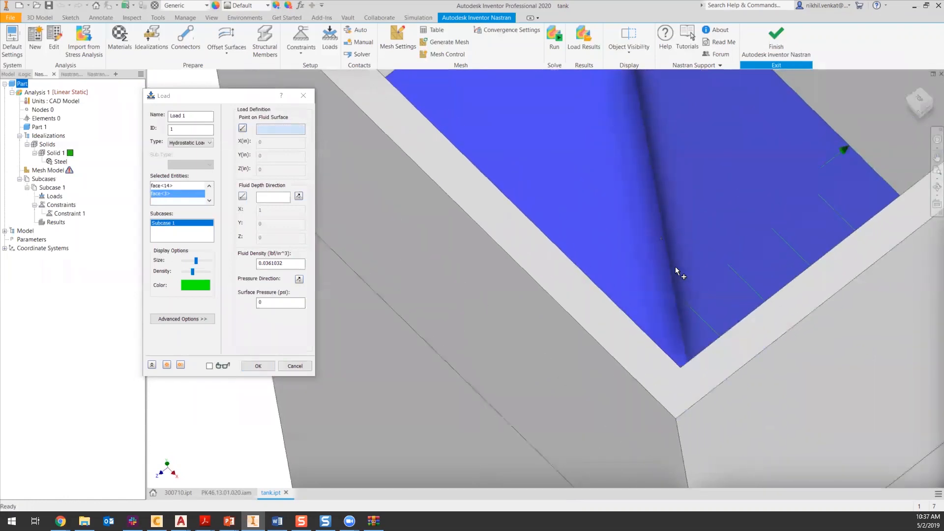
{"action": "left_click", "coordinate": [661, 240]}
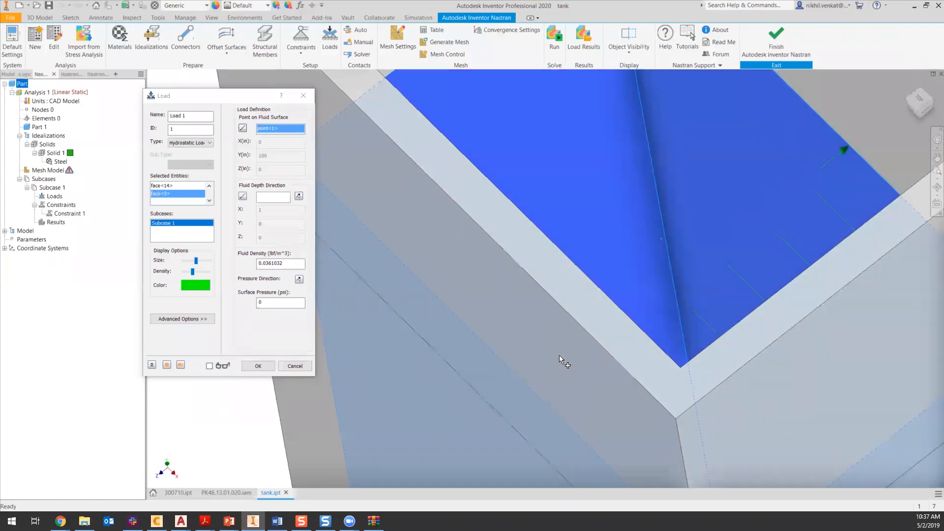
{"action": "scroll", "coordinate": [520, 275], "scroll_direction": "down", "scroll_amount": 3}
{"action": "middle_click_drag", "start_coordinate": [531, 276], "coordinate": [634, 272]}
{"action": "scroll", "coordinate": [634, 271], "scroll_direction": "down", "scroll_amount": 1}
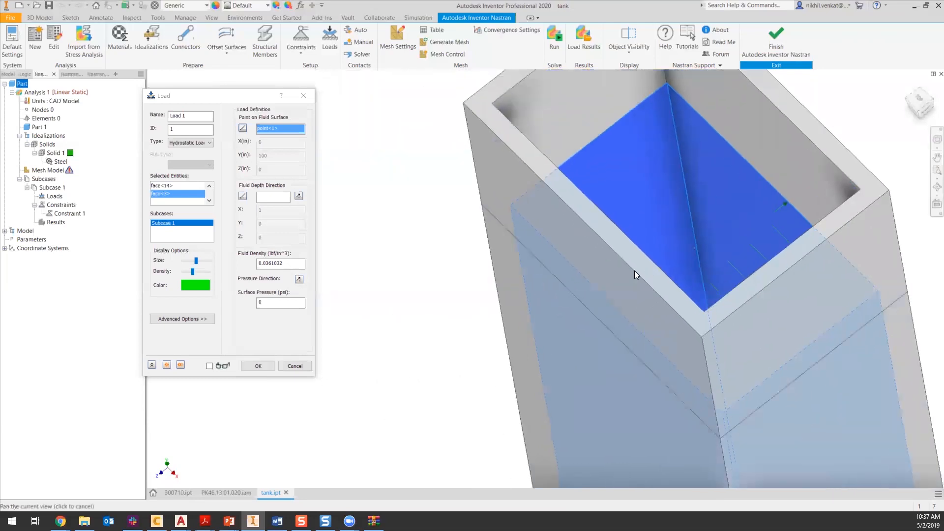
{"action": "scroll", "coordinate": [634, 271], "scroll_direction": "up", "scroll_amount": 3}
{"action": "scroll", "coordinate": [397, 188], "scroll_direction": "down", "scroll_amount": 2}
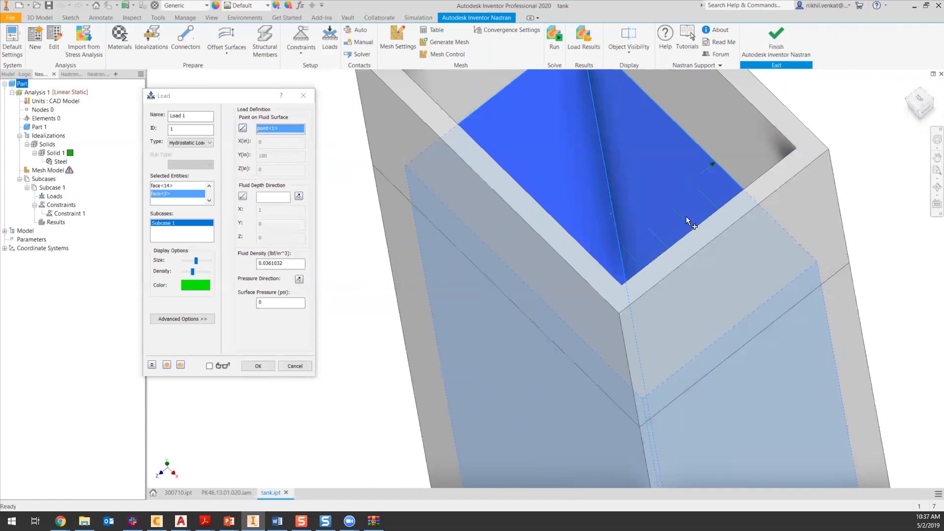
{"action": "left_click", "coordinate": [904, 103]}
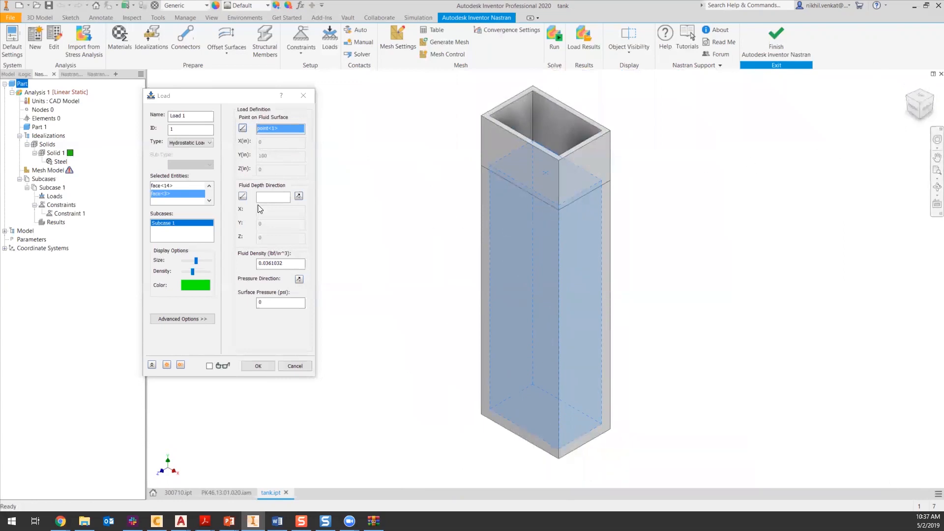
Use a vertical inner edge of the tank as the fluid depth direction and reverse it to point down
{"action": "left_click", "coordinate": [242, 197]}
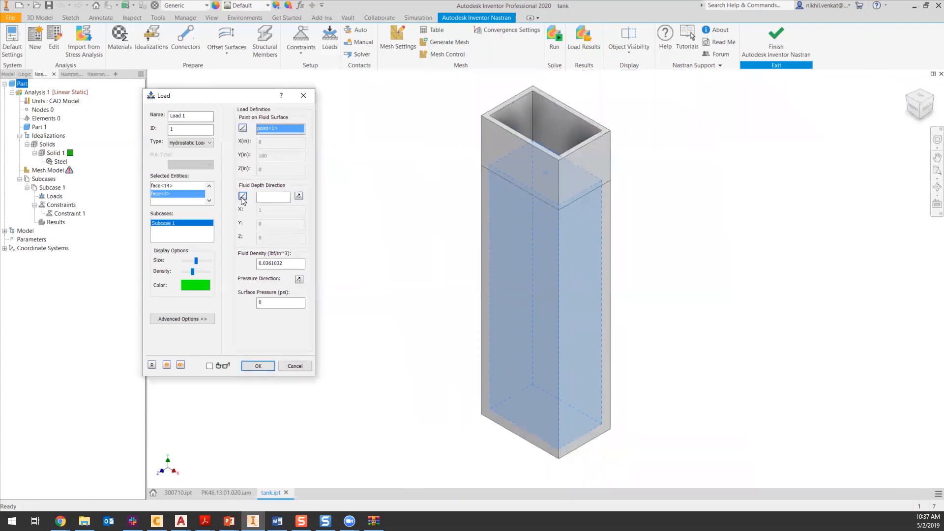
{"action": "middle_click_drag", "start_coordinate": [506, 231], "coordinate": [532, 207], "text": "shift"}
{"action": "left_click", "coordinate": [540, 268]}
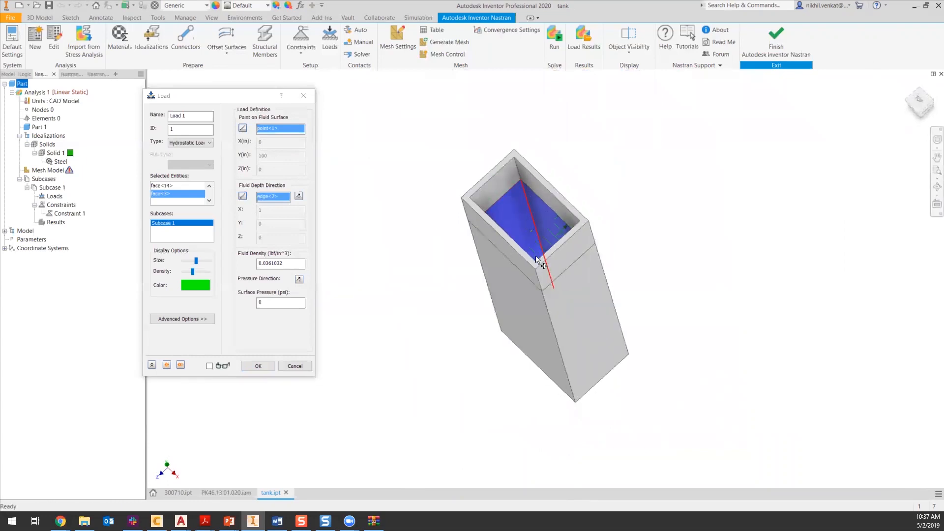
{"action": "scroll", "coordinate": [558, 266], "scroll_direction": "down", "scroll_amount": 3}
{"action": "mouse_move", "coordinate": [558, 267]}
{"action": "middle_mouse_down", "text": "shift"}
{"action": "mouse_move", "coordinate": [559, 288]}
{"action": "mouse_move", "coordinate": [565, 267]}
{"action": "middle_mouse_up", "text": "shift"}
{"action": "scroll", "coordinate": [565, 267], "scroll_direction": "down", "scroll_amount": 3}
{"action": "left_click", "coordinate": [298, 196]}
Examine the hydrostatic load arrows on the tank's inner walls and floor
{"action": "scroll", "coordinate": [565, 298], "scroll_direction": "up", "scroll_amount": 5}
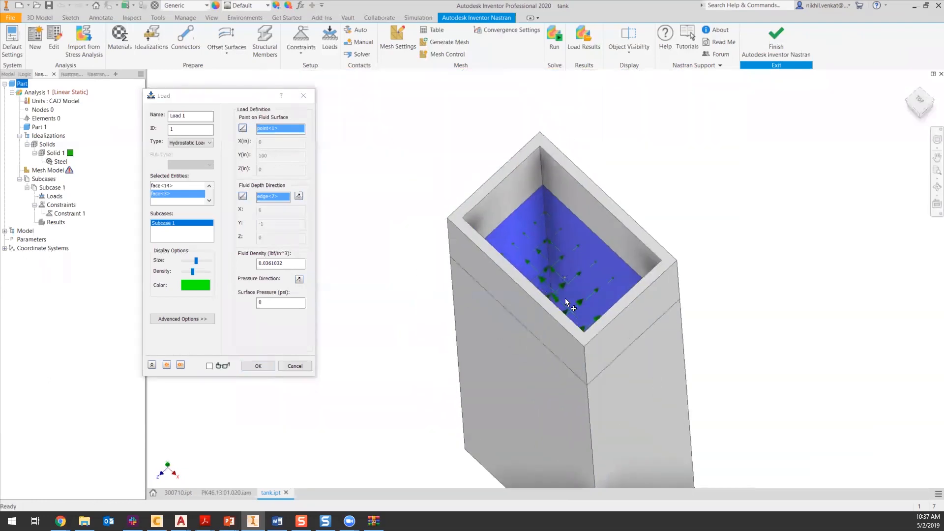
{"action": "middle_click_drag", "start_coordinate": [556, 272], "coordinate": [560, 320], "text": "shift"}
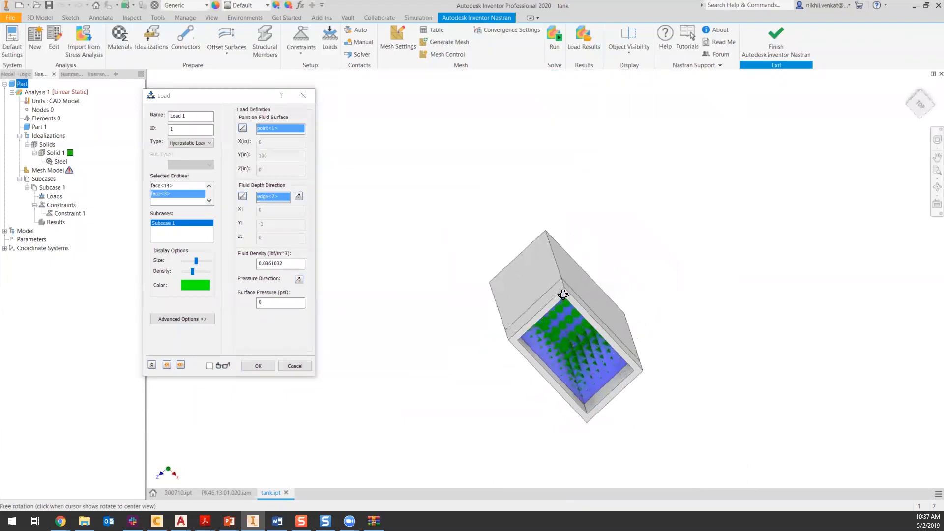
{"action": "scroll", "coordinate": [564, 335], "scroll_direction": "down", "scroll_amount": 3}
{"action": "scroll", "coordinate": [573, 362], "scroll_direction": "down", "scroll_amount": 5}
{"action": "middle_click_drag", "start_coordinate": [563, 359], "coordinate": [554, 350], "text": "shift"}
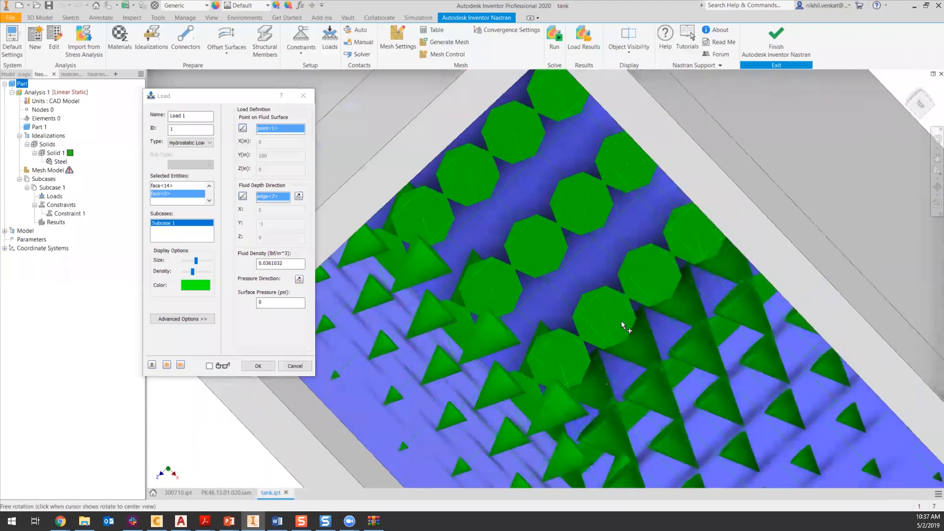
{"action": "left_click", "coordinate": [902, 84]}
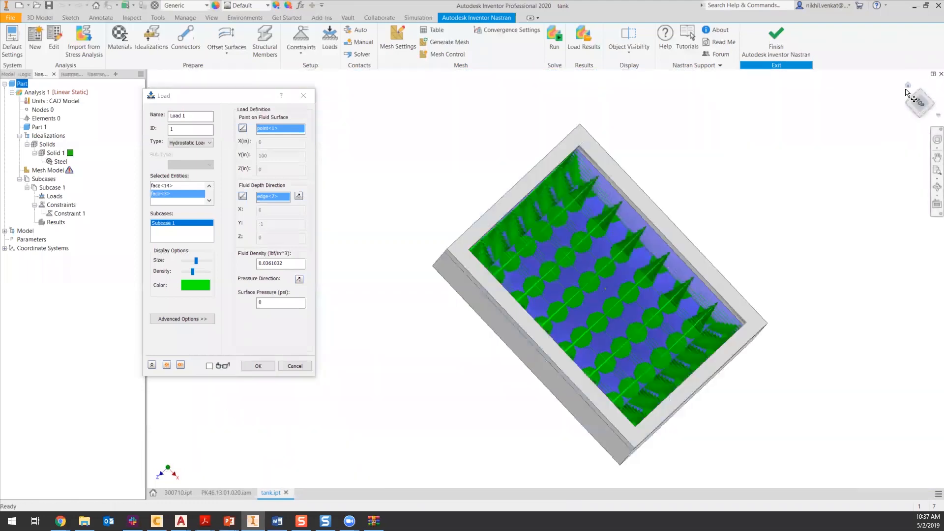
{"action": "left_click", "coordinate": [908, 85]}
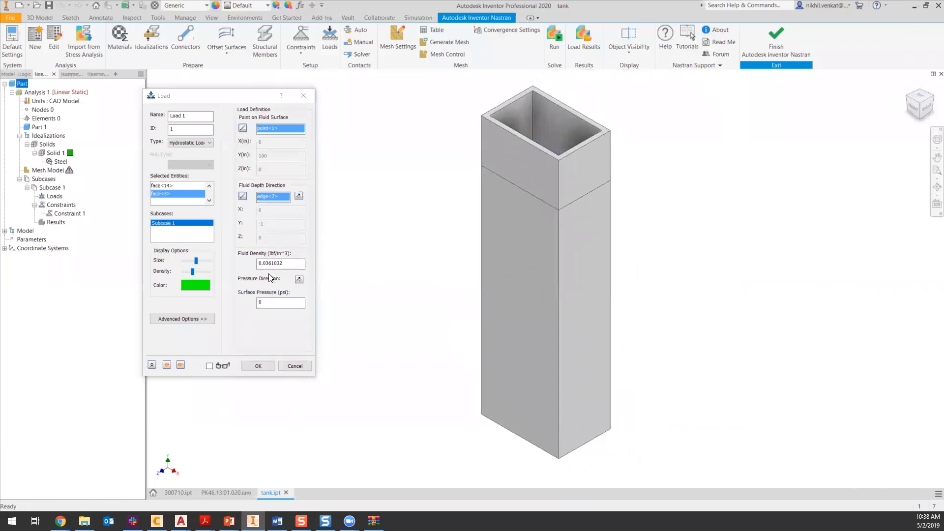
Set the surface pressure to 200 psi, turn on the preview and create the hydrostatic load
{"action": "left_click", "coordinate": [278, 302]}
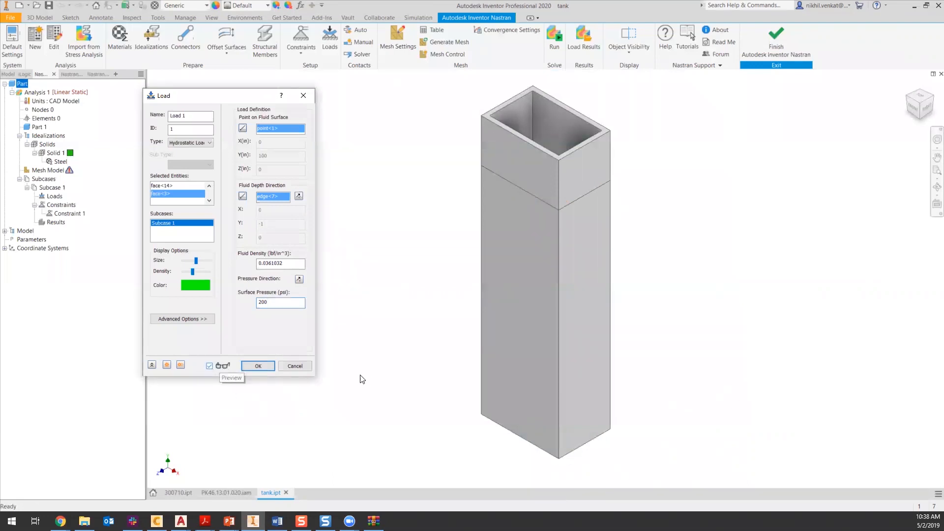
{"action": "middle_click_drag", "start_coordinate": [429, 328], "coordinate": [432, 359], "text": "shift"}
{"action": "scroll", "coordinate": [432, 358], "scroll_direction": "down", "scroll_amount": 3}
{"action": "left_click", "coordinate": [267, 367]}
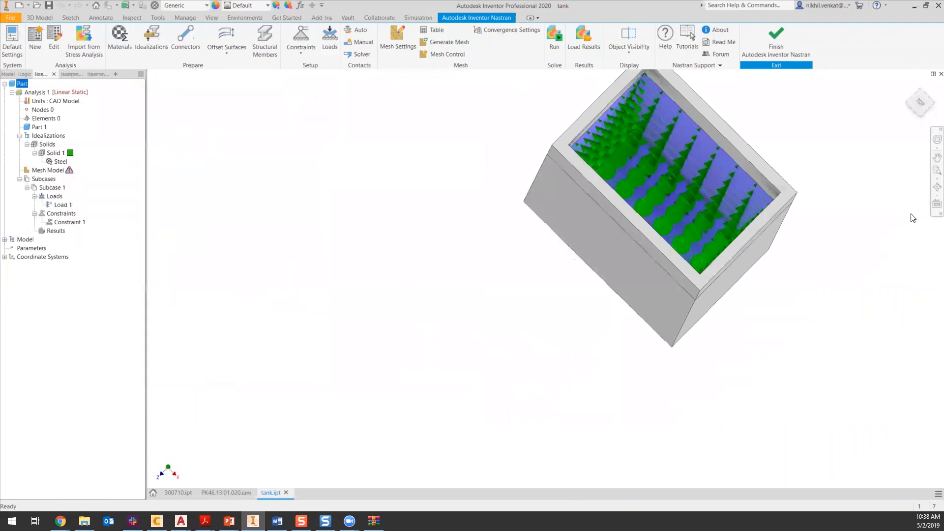
Mesh the tank with a 3 in element size and parabolic element order, and accept the mesh settings
{"action": "left_click", "coordinate": [901, 92]}
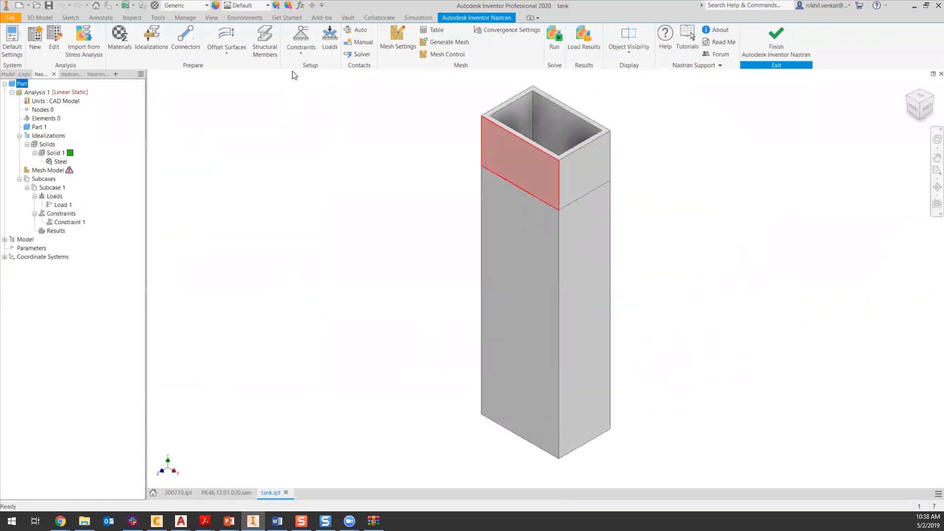
{"action": "left_click", "coordinate": [397, 40]}
{"action": "left_click_drag", "start_coordinate": [230, 124], "coordinate": [205, 125]}
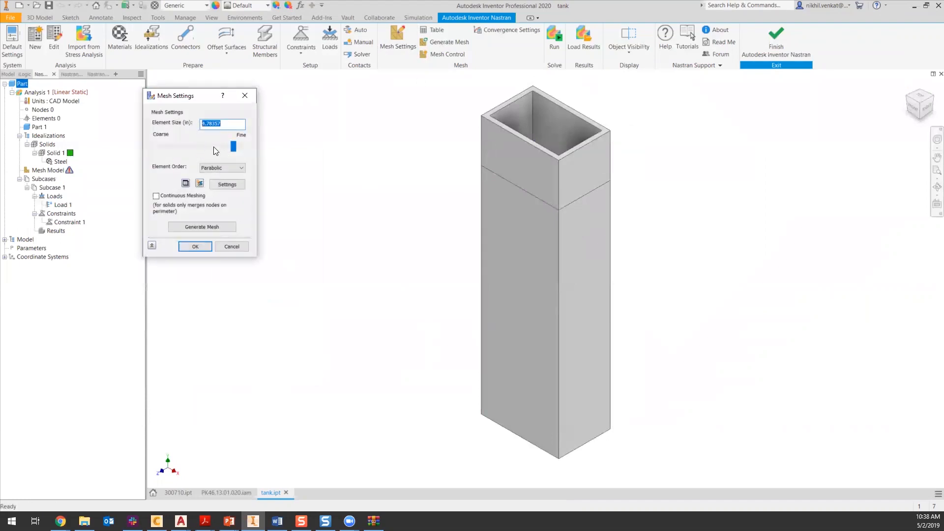
{"action": "type", "text": "3"}
{"action": "left_click", "coordinate": [218, 227]}
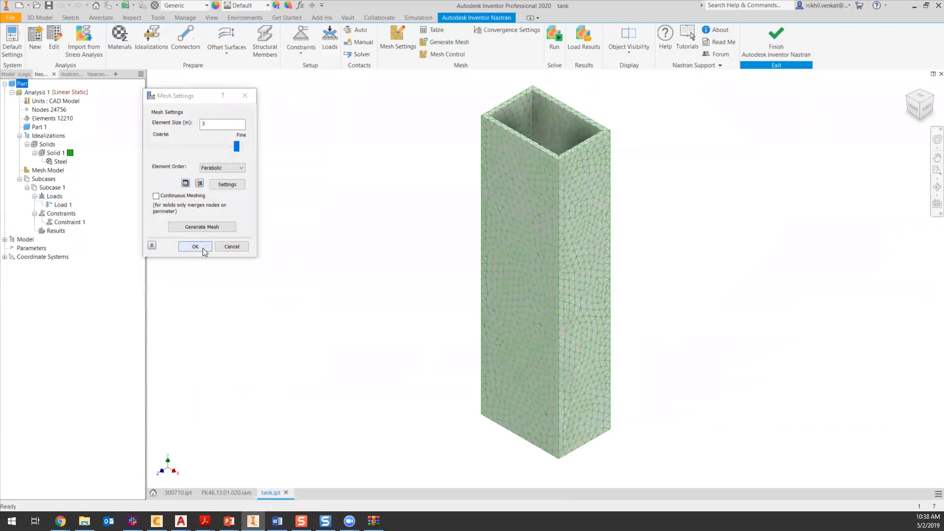
{"action": "left_click", "coordinate": [199, 247]}
Run the Nastran analysis and examine the von Mises stress contour on the deformed tank
{"action": "left_click", "coordinate": [557, 34]}
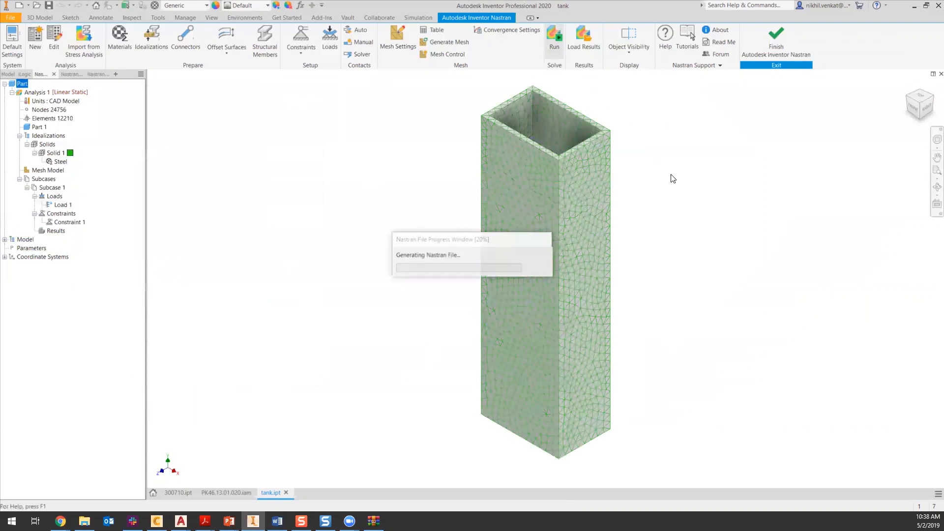
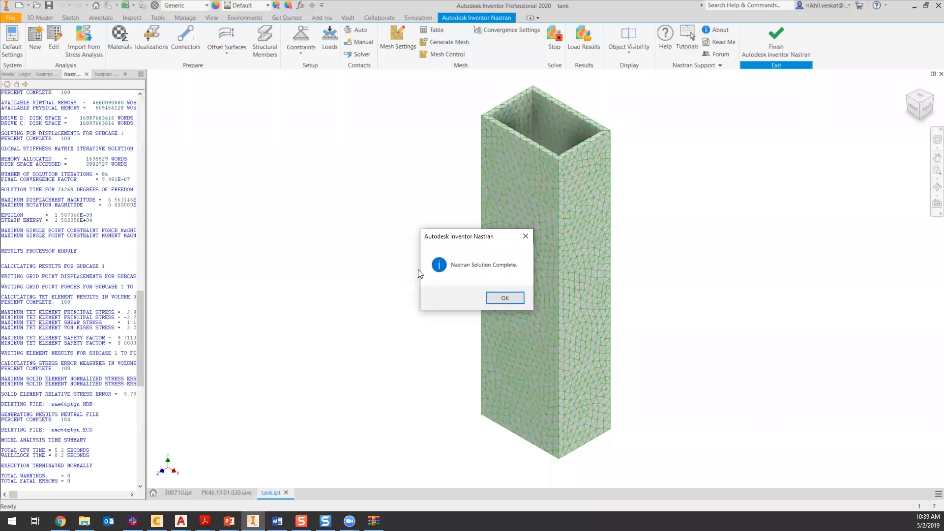
{"action": "left_click", "coordinate": [508, 300]}
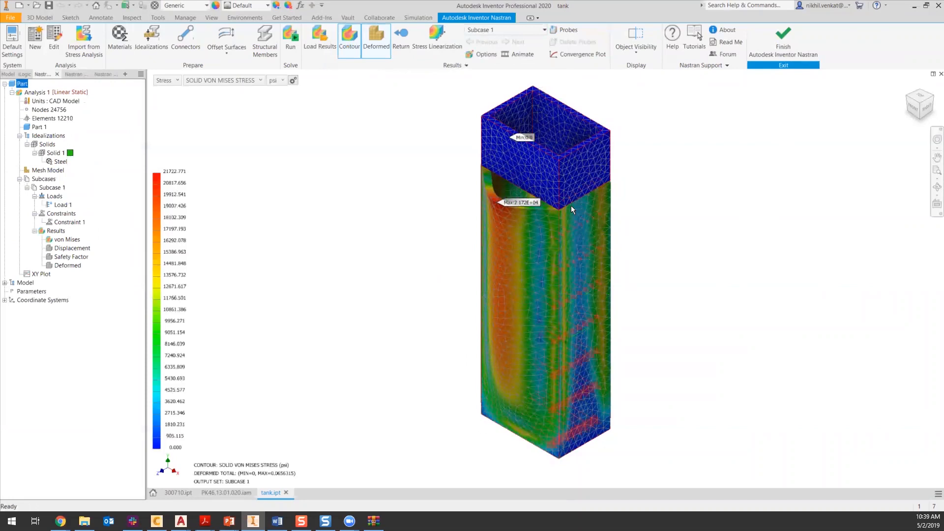
{"action": "middle_click_drag", "start_coordinate": [571, 206], "coordinate": [532, 258], "text": "shift"}
{"action": "scroll", "coordinate": [574, 259], "scroll_direction": "down", "scroll_amount": 2}
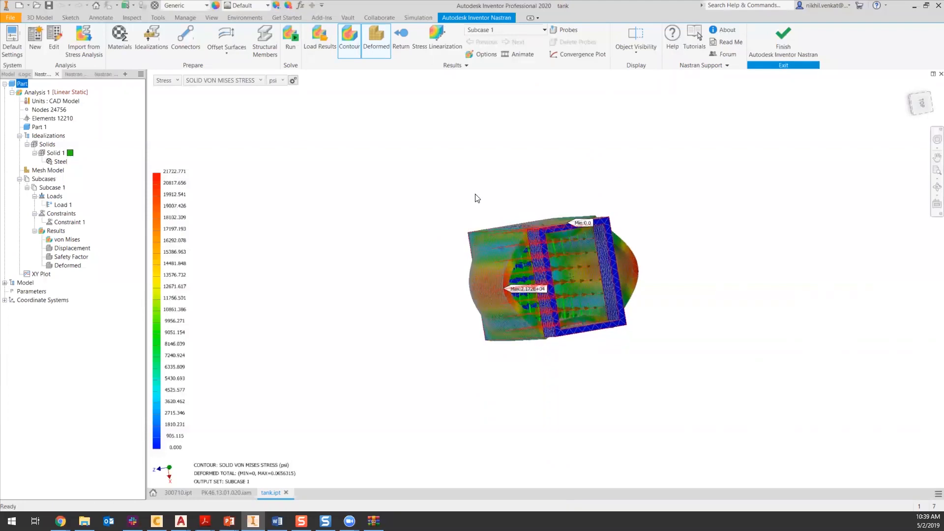
{"action": "scroll", "coordinate": [511, 247], "scroll_direction": "down", "scroll_amount": 2}
{"action": "middle_click_drag", "start_coordinate": [511, 243], "coordinate": [615, 228], "text": "shift"}
{"action": "key", "text": "F6"}
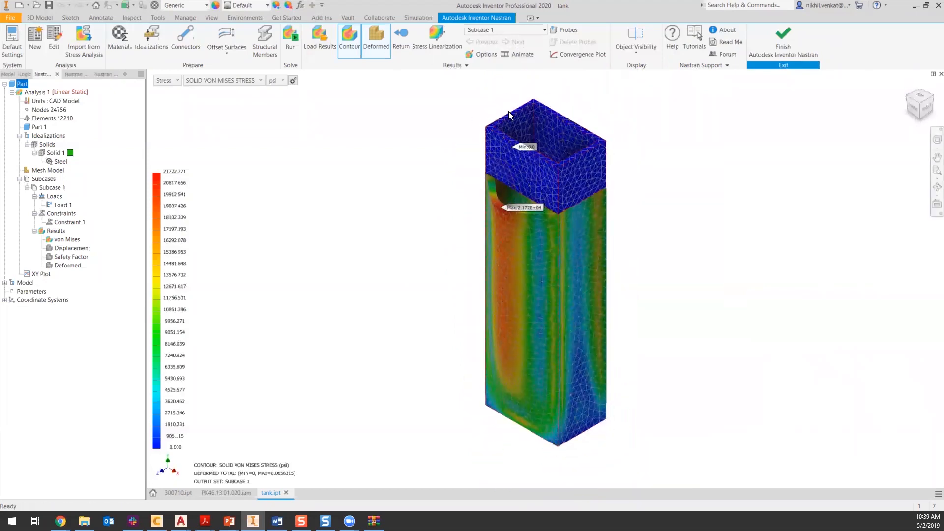
Set the von Mises plot's deformation scale to Actual with a value of 1.0
{"action": "left_click", "coordinate": [480, 54]}
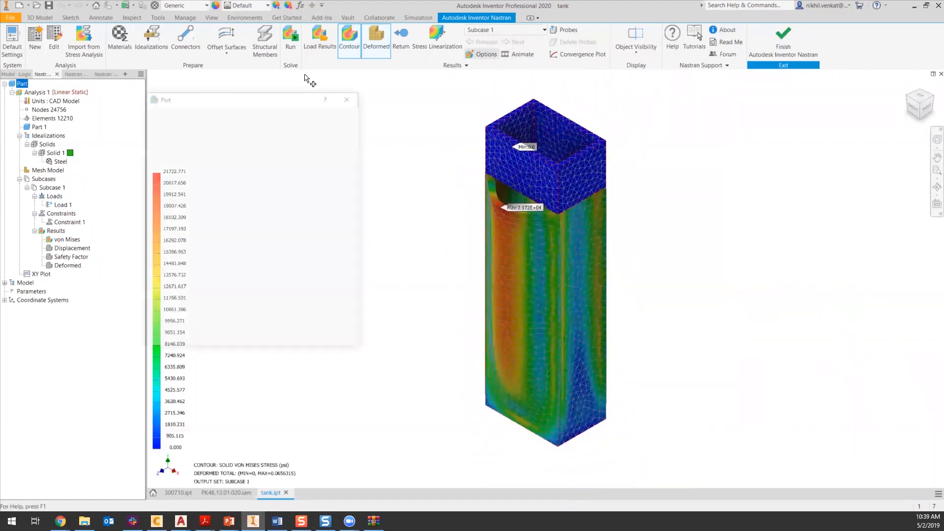
{"action": "left_click", "coordinate": [252, 147]}
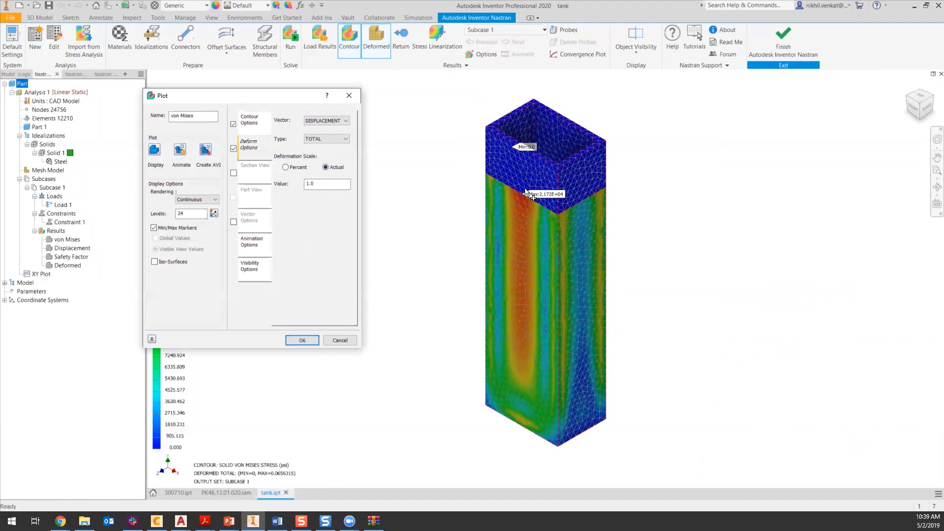
Examine the maximum and minimum von Mises stress locations around the tank's split line and interior walls
{"action": "scroll", "coordinate": [525, 192], "scroll_direction": "up", "scroll_amount": 5}
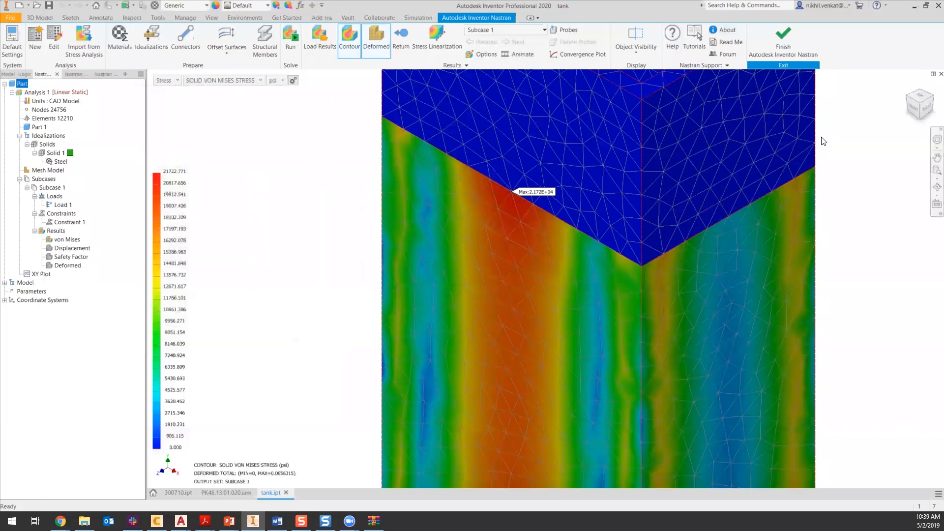
{"action": "scroll", "coordinate": [818, 138], "scroll_direction": "up", "scroll_amount": 3}
{"action": "mouse_move", "coordinate": [710, 190]}
{"action": "middle_mouse_down"}
{"action": "mouse_move", "coordinate": [710, 275]}
{"action": "mouse_move", "coordinate": [693, 318]}
{"action": "middle_mouse_up"}
{"action": "middle_click_drag", "start_coordinate": [614, 251], "coordinate": [426, 357]}
{"action": "scroll", "coordinate": [425, 356], "scroll_direction": "down", "scroll_amount": 3}
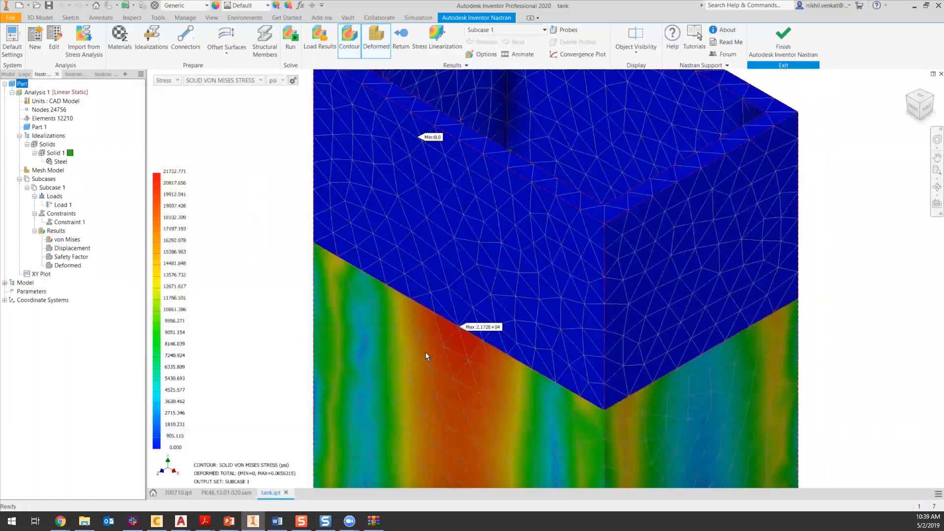
{"action": "scroll", "coordinate": [447, 321], "scroll_direction": "up", "scroll_amount": 2}
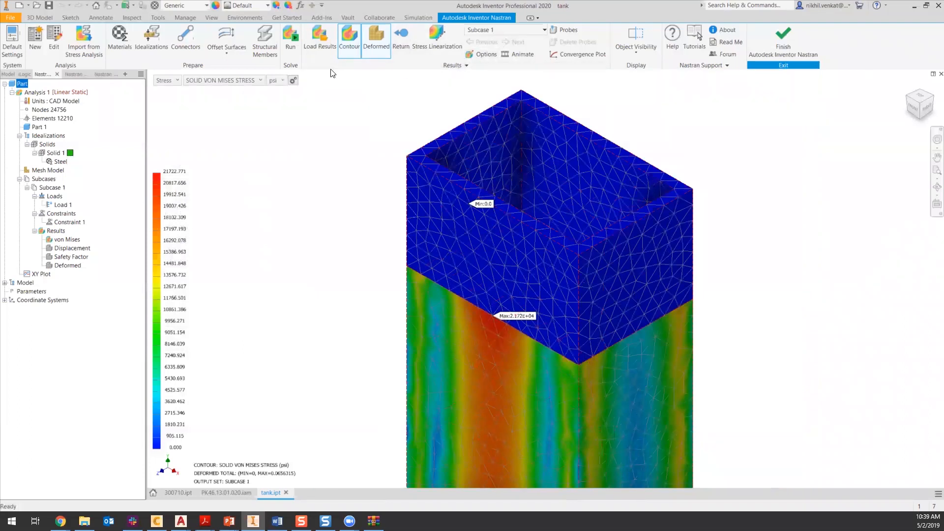
{"action": "middle_click_drag", "start_coordinate": [485, 342], "coordinate": [293, 178], "text": "shift"}
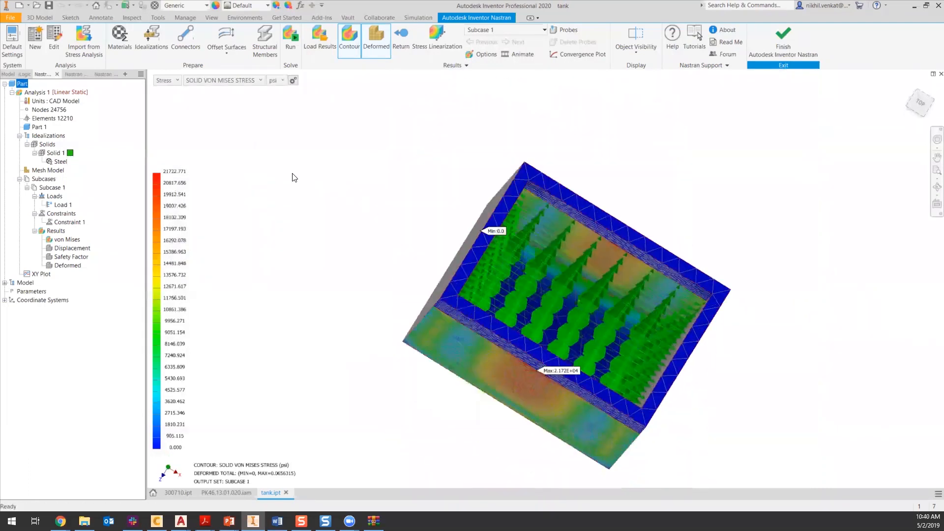
{"action": "middle_click_drag", "start_coordinate": [643, 286], "coordinate": [619, 202], "text": "shift"}
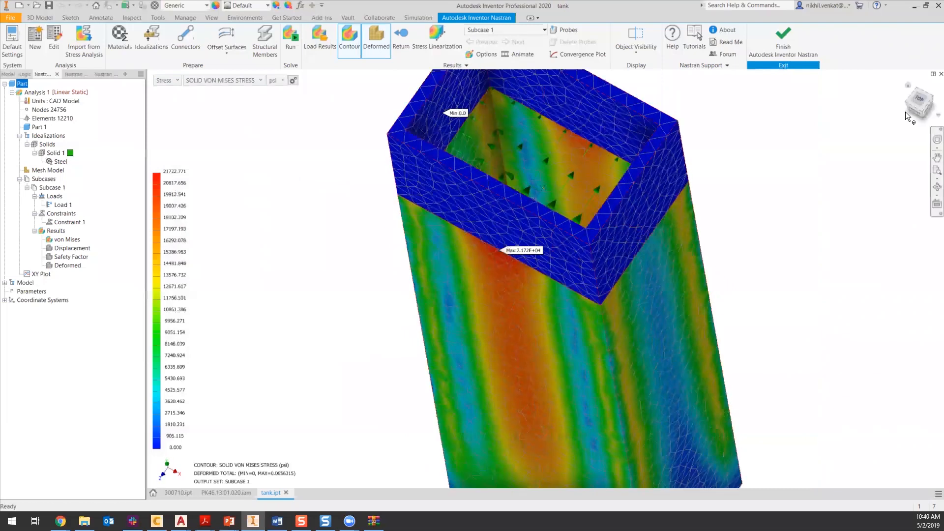
Enable a section view of the von Mises plot using the Section with Cut Solid option
{"action": "left_click", "coordinate": [908, 87]}
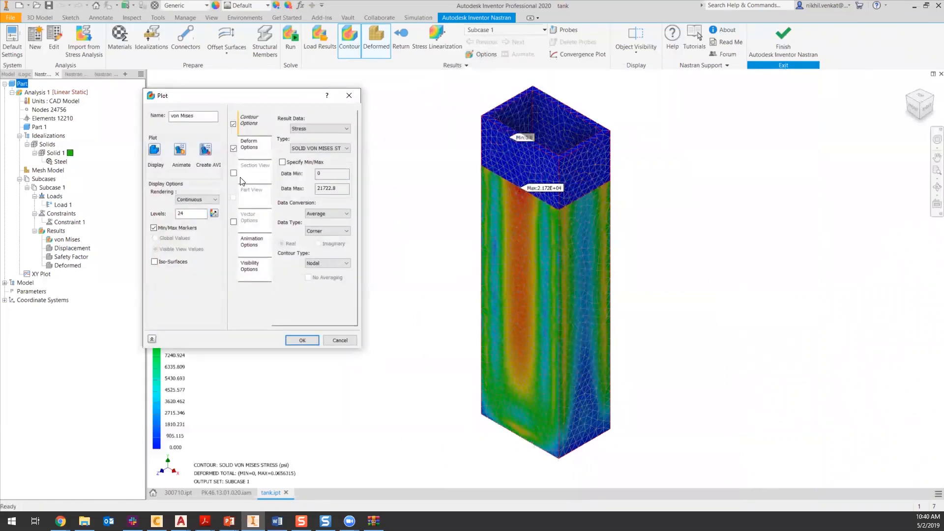
{"action": "left_click", "coordinate": [233, 173]}
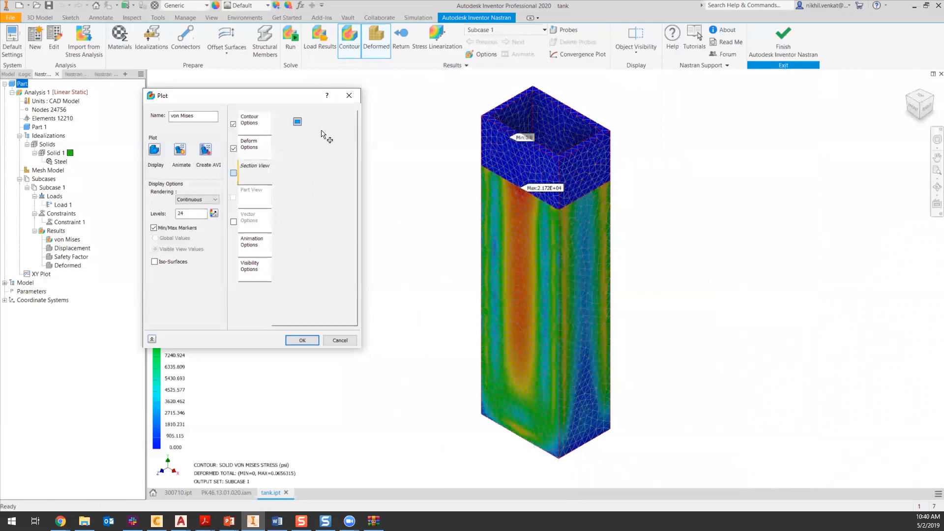
{"action": "left_click", "coordinate": [249, 169]}
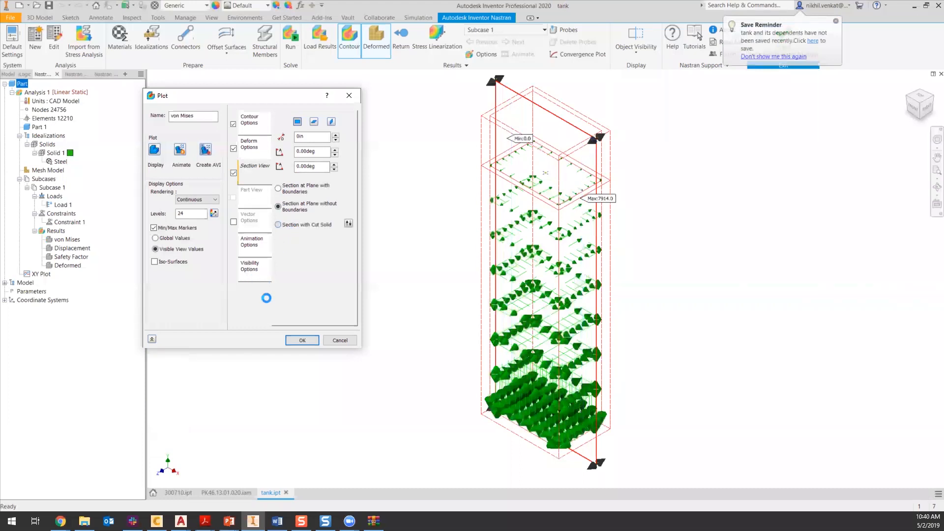
Hide all element edges, loads, constraints and other symbols in the sectioned plot, and accept the plot settings
{"action": "left_click", "coordinate": [265, 270]}
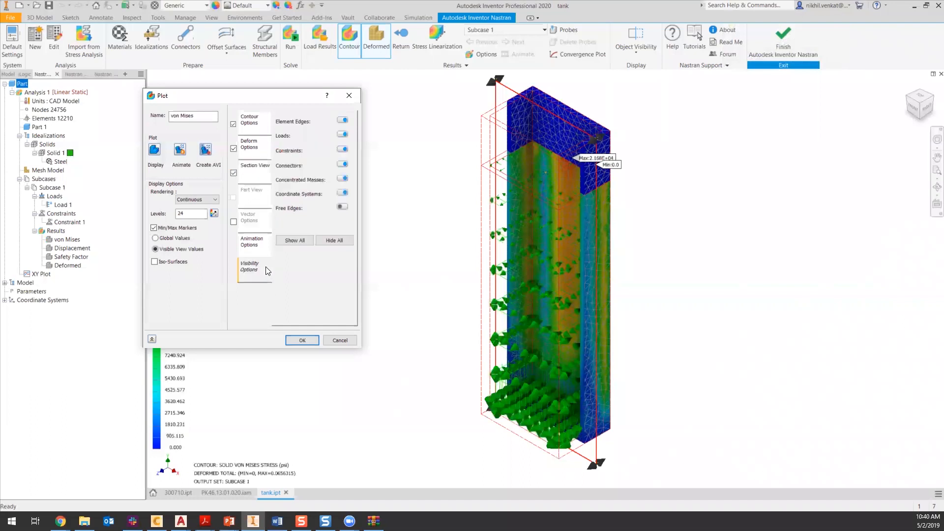
{"action": "left_click", "coordinate": [329, 241]}
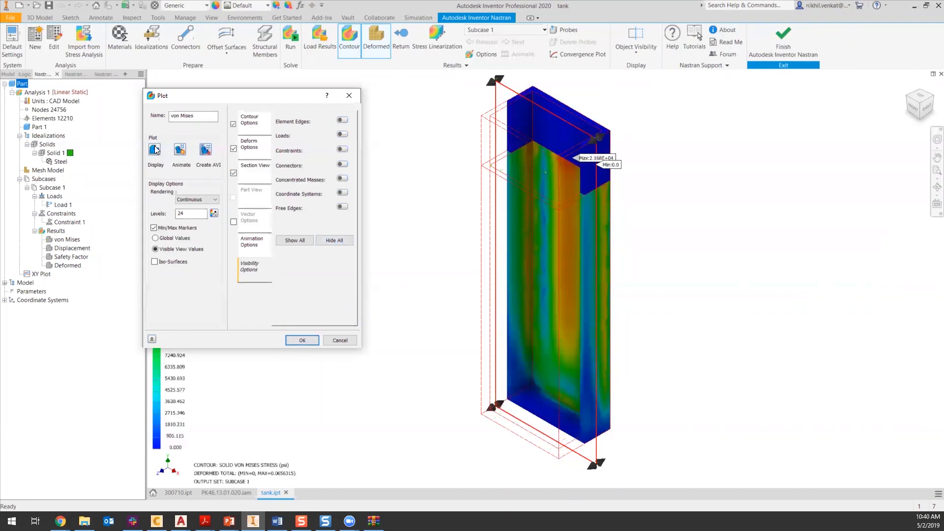
{"action": "left_click", "coordinate": [304, 338]}
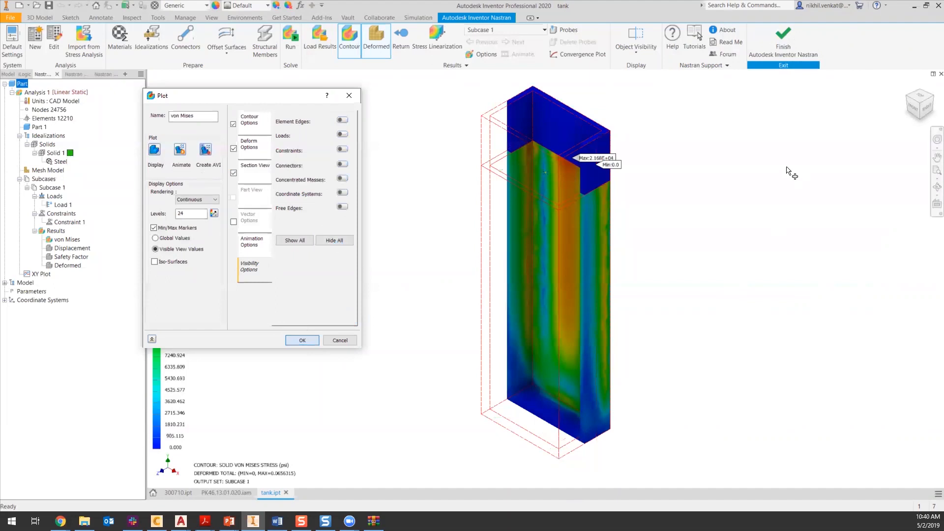
Examine the von Mises stress distribution on the sectioned tank's interior wall from the front and at an angle
{"action": "left_click", "coordinate": [915, 110]}
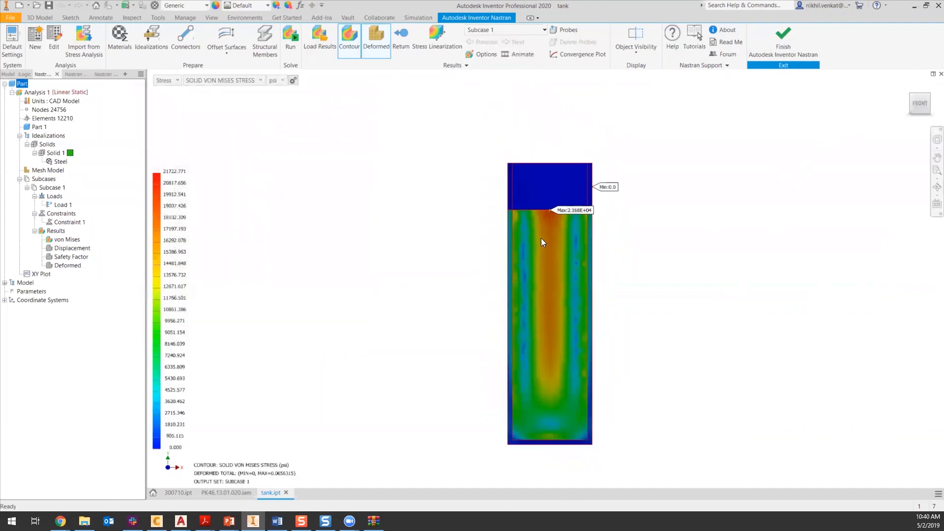
{"action": "scroll", "coordinate": [579, 215], "scroll_direction": "down", "scroll_amount": 3}
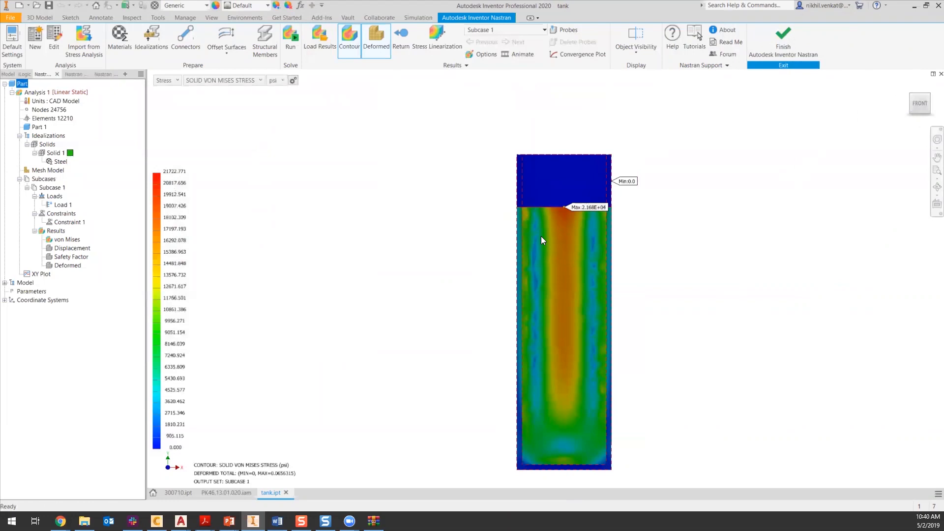
{"action": "middle_click_drag", "start_coordinate": [543, 238], "coordinate": [601, 228], "text": "shift"}
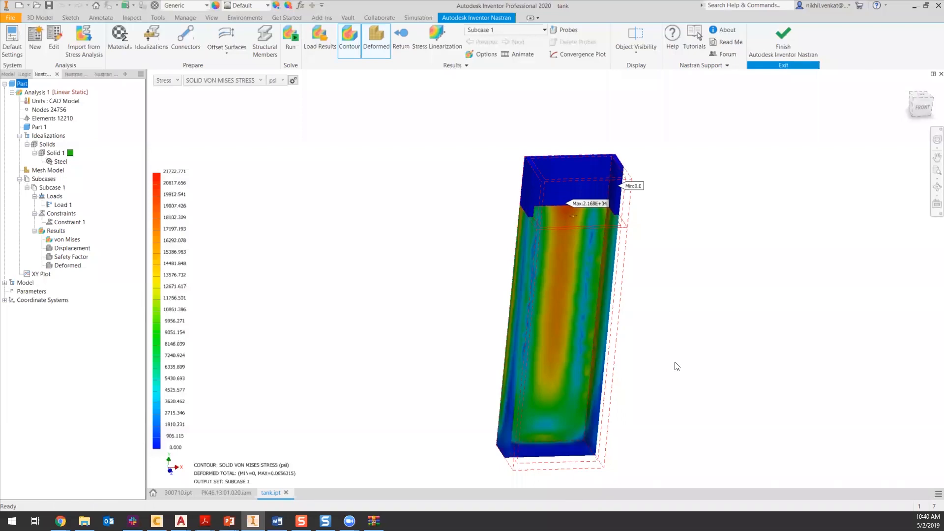
{"action": "key", "text": "F5"}
{"action": "left_click", "coordinate": [924, 110]}
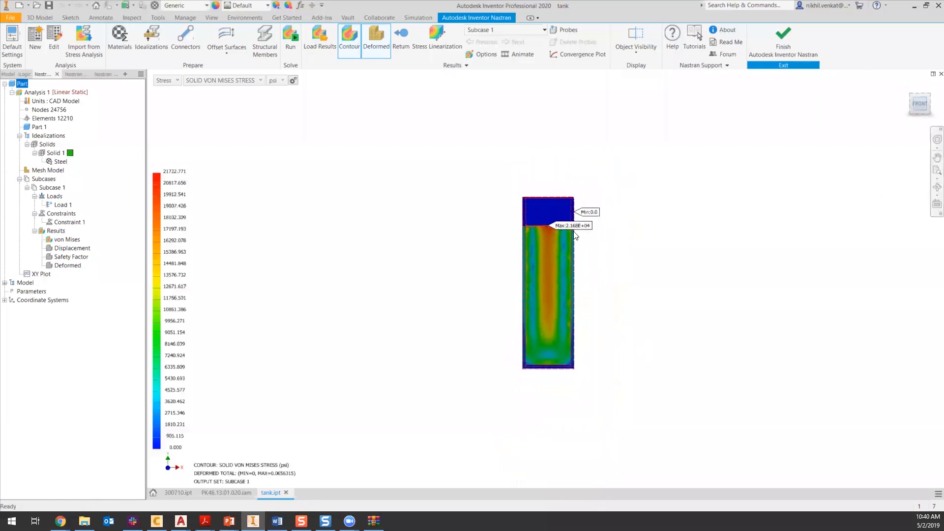
{"action": "scroll", "coordinate": [550, 259], "scroll_direction": "up", "scroll_amount": 3}
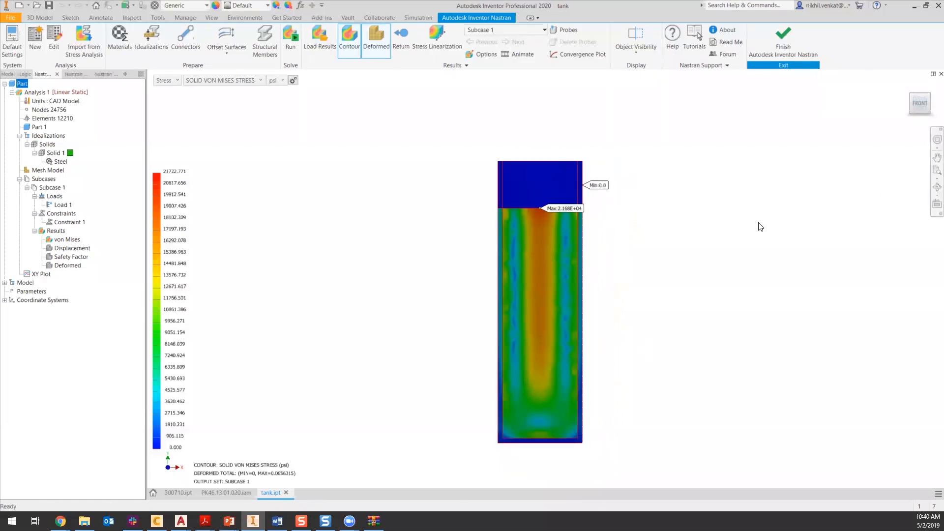
{"action": "middle_click_drag", "start_coordinate": [638, 240], "coordinate": [663, 275], "text": "shift"}
{"action": "scroll", "coordinate": [563, 271], "scroll_direction": "up", "scroll_amount": 4}
{"action": "mouse_move", "coordinate": [558, 195]}
{"action": "middle_mouse_down", "text": "shift"}
{"action": "mouse_move", "coordinate": [550, 194]}
{"action": "mouse_move", "coordinate": [559, 193]}
{"action": "middle_mouse_up", "text": "shift"}
{"action": "left_click", "coordinate": [922, 114]}
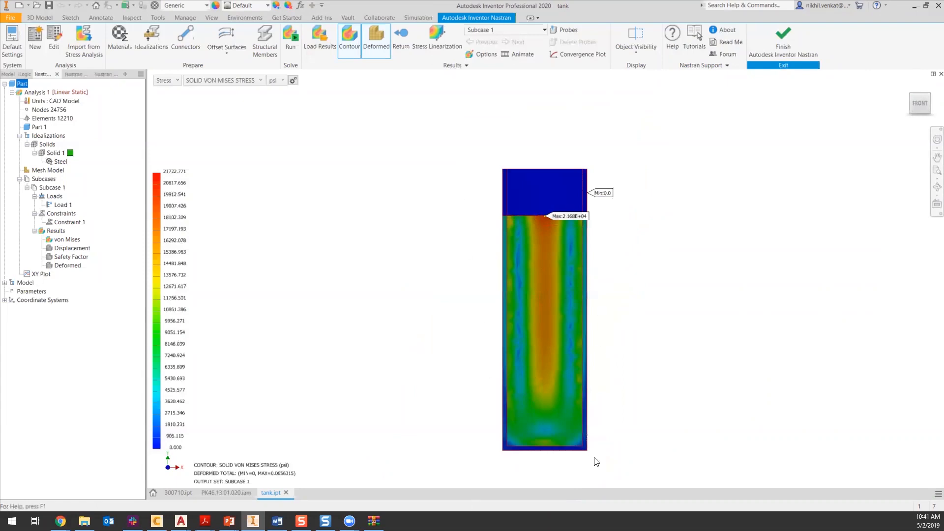
Examine the von Mises stress near the sectioned tank's base and on its right side around the split line
{"action": "middle_click_drag", "start_coordinate": [552, 457], "coordinate": [529, 326]}
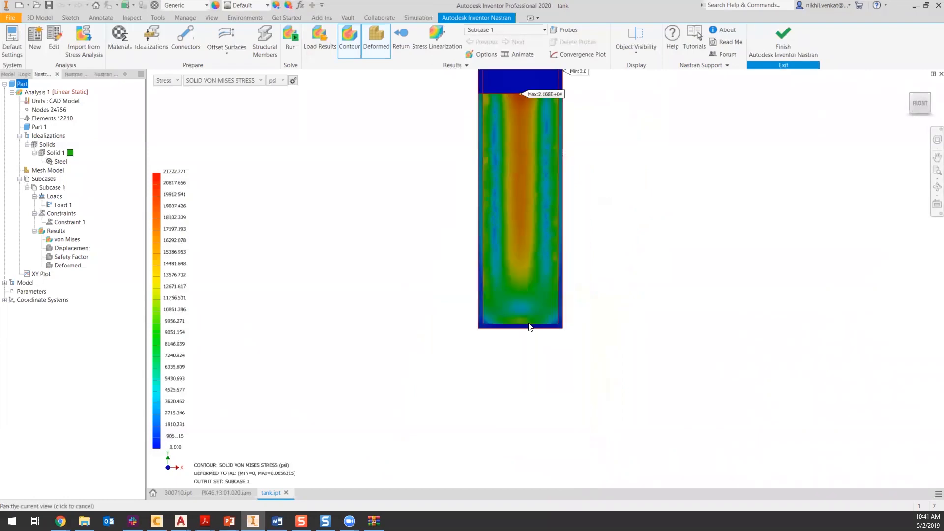
{"action": "scroll", "coordinate": [565, 334], "scroll_direction": "up", "scroll_amount": 5}
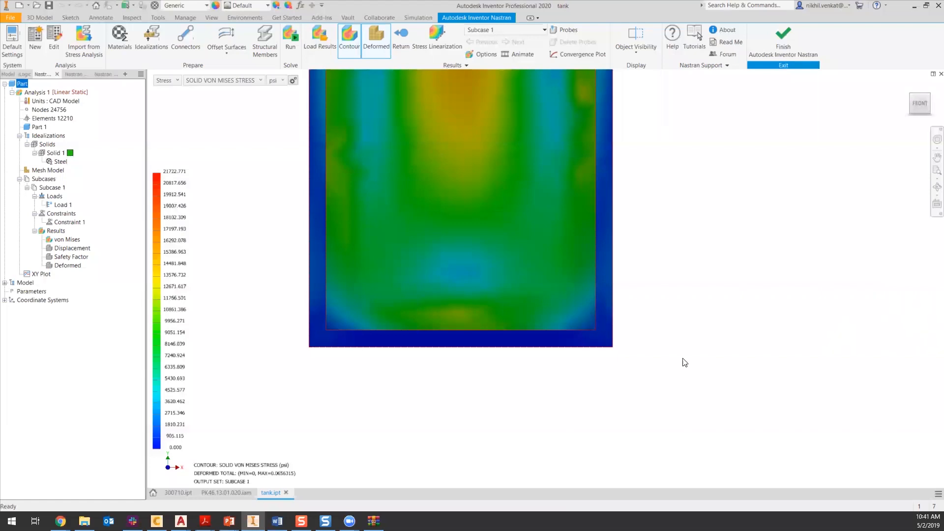
{"action": "left_click", "coordinate": [906, 84]}
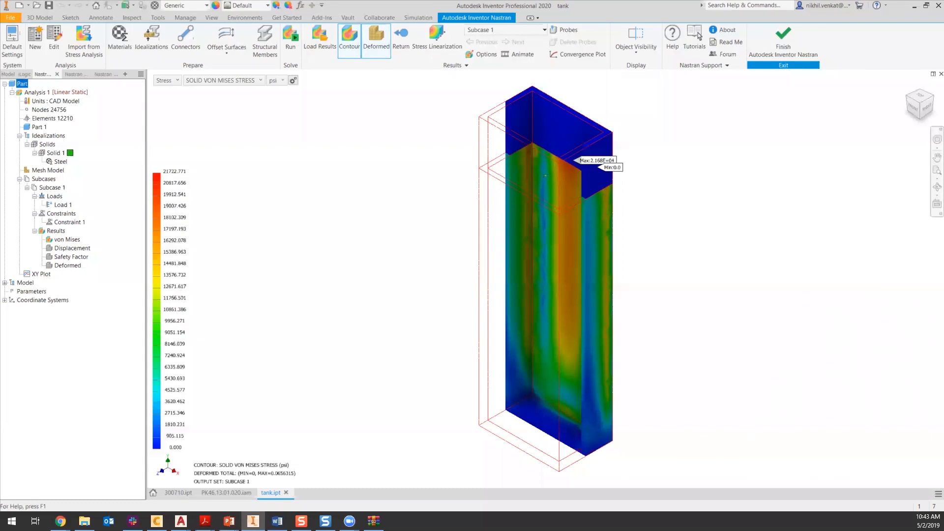
{"action": "left_click", "coordinate": [925, 109]}
{"action": "scroll", "coordinate": [620, 272], "scroll_direction": "down", "scroll_amount": 3}
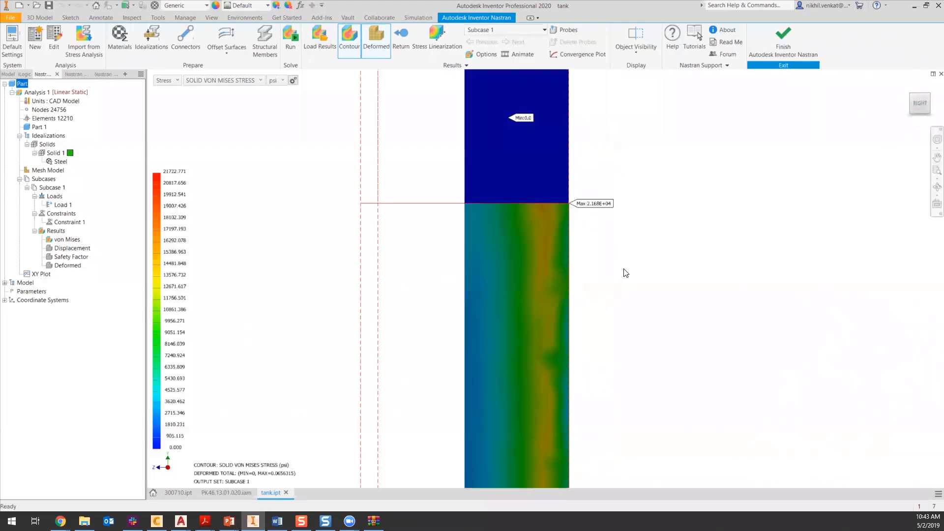
{"action": "left_click", "coordinate": [907, 85]}
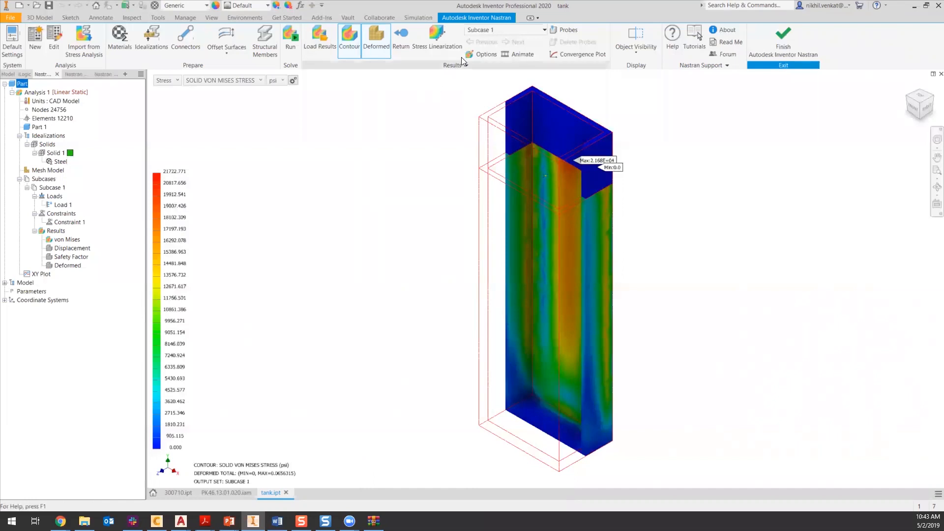
Set the von Mises plot's deformation scale to Percent with a value of 10 and inspect the deformed wall near the split line
{"action": "left_click", "coordinate": [480, 54]}
{"action": "left_click", "coordinate": [255, 148]}
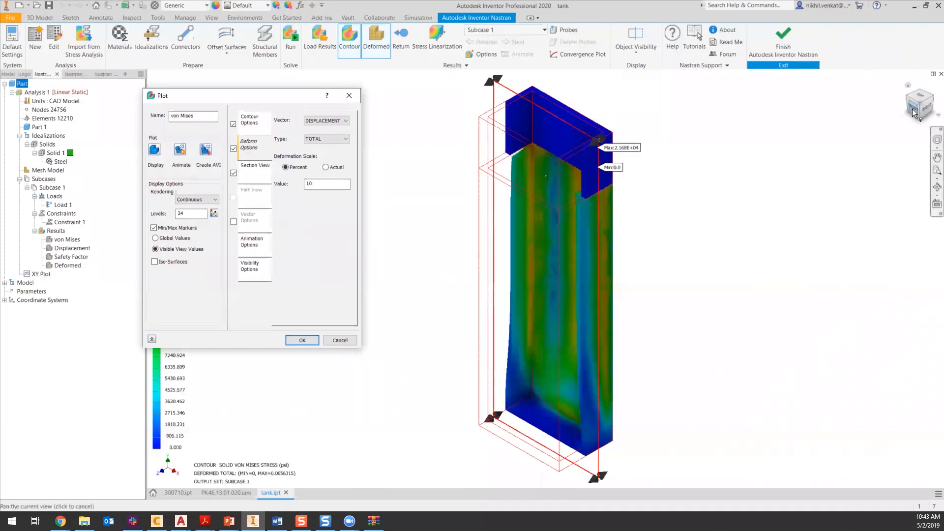
{"action": "scroll", "coordinate": [597, 171], "scroll_direction": "up", "scroll_amount": 4}
{"action": "middle_click_drag", "start_coordinate": [598, 171], "coordinate": [676, 171], "text": "shift"}
{"action": "scroll", "coordinate": [668, 147], "scroll_direction": "up", "scroll_amount": 2}
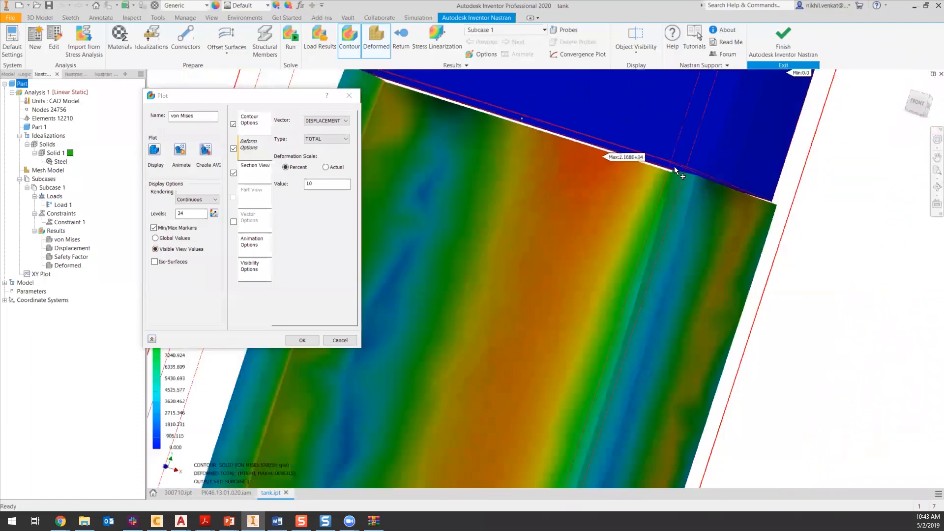
{"action": "scroll", "coordinate": [675, 167], "scroll_direction": "down", "scroll_amount": 5}
{"action": "left_click", "coordinate": [908, 85]}
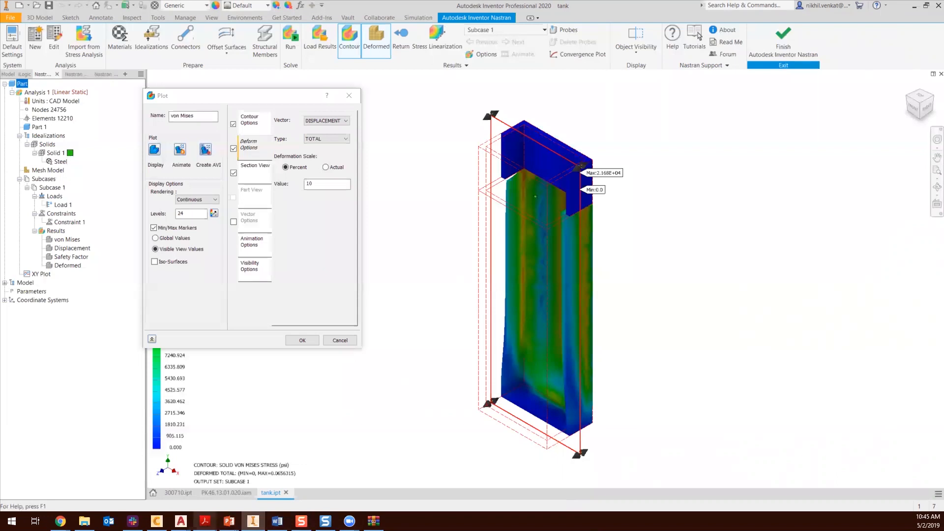
Switch to the running PowerPoint slide show showing the KETIV slide
{"action": "mouse_move", "coordinate": [228, 520]}
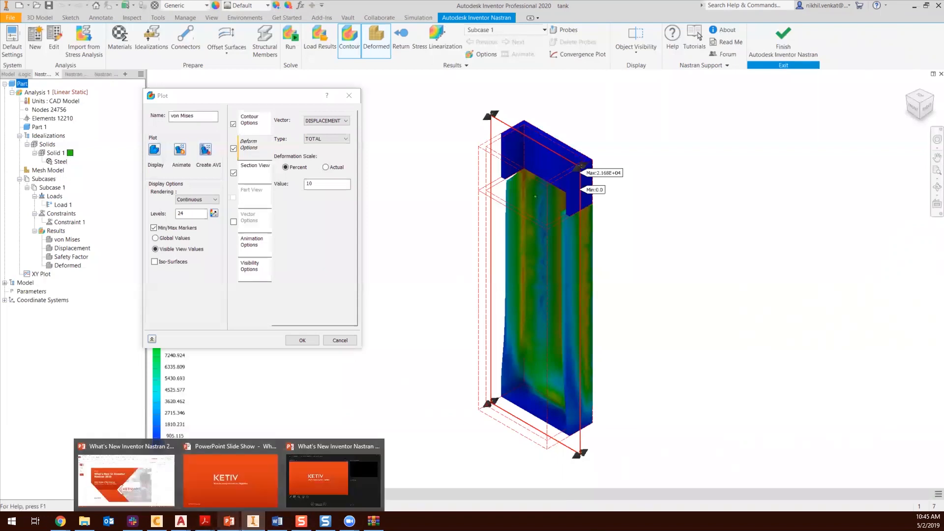
{"action": "left_click", "coordinate": [246, 503]}
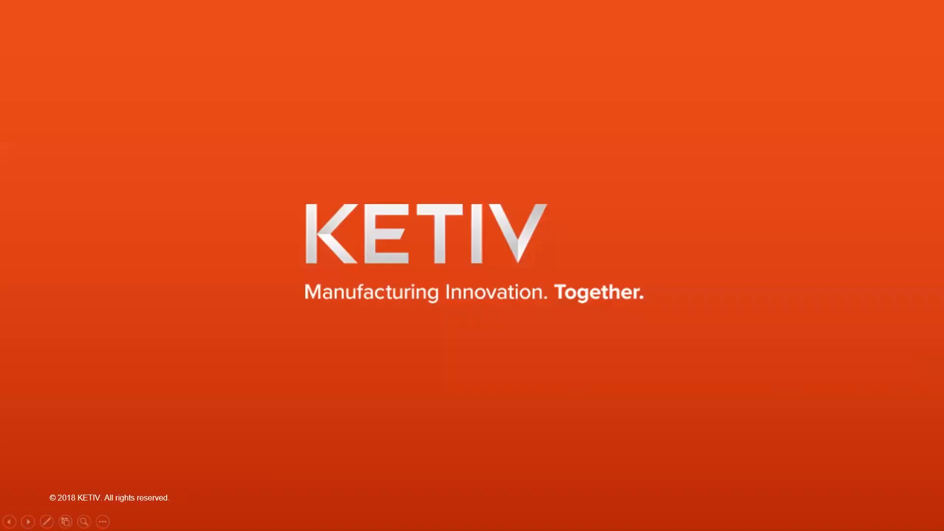